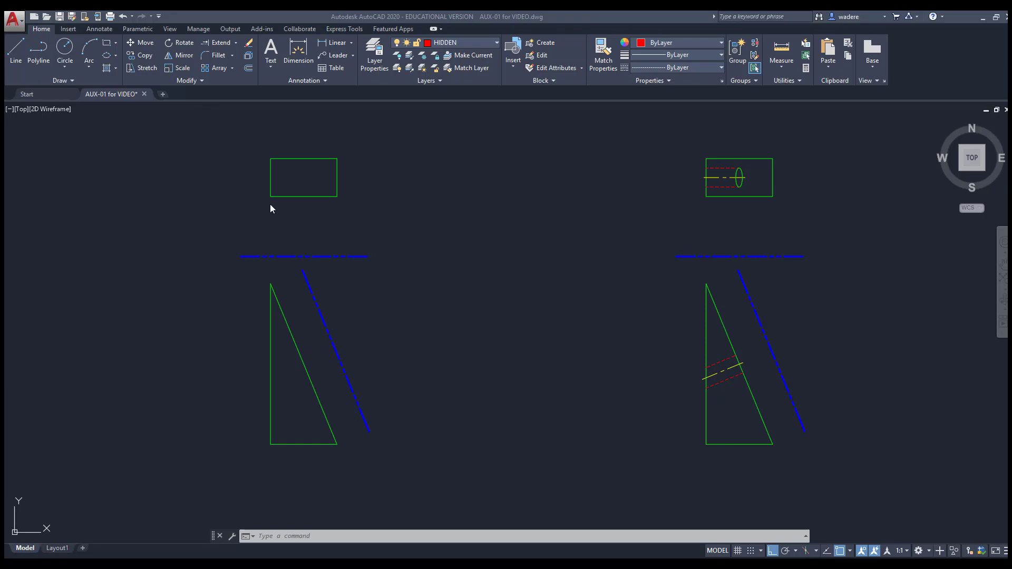
Draw a vertical projection line from the left-hand top view's lower-left corner down past the base of the front view triangle
click(16, 48)
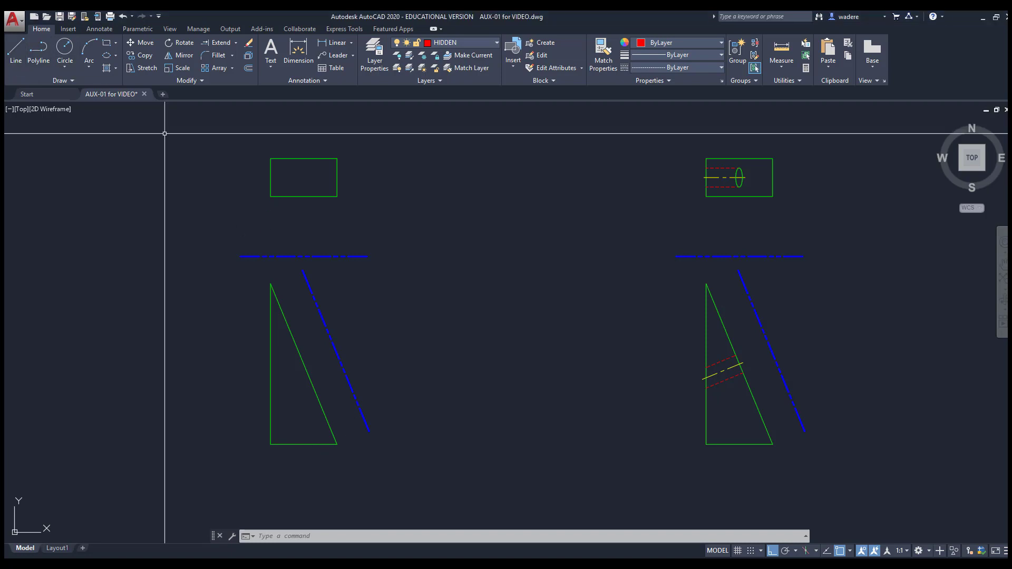
click(271, 196)
click(270, 471)
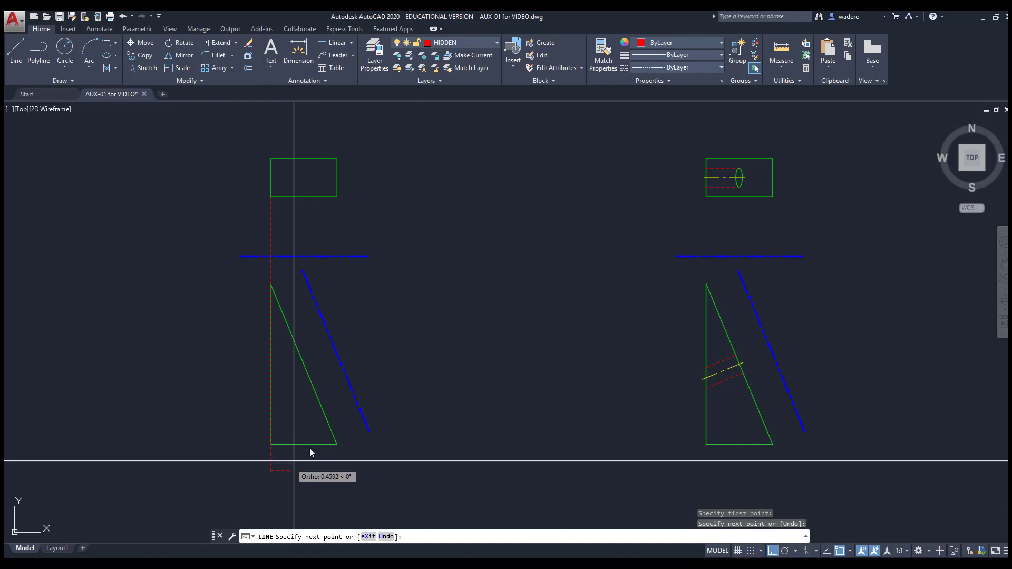
right_click(309, 451)
click(334, 335)
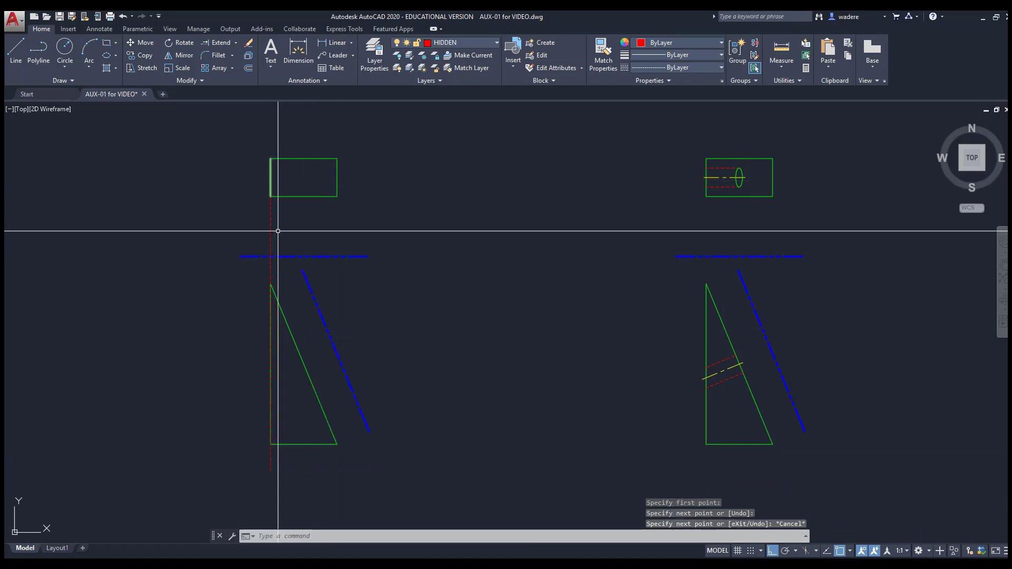
Draw a second vertical projection line from the top view's lower-right corner down past the triangle's base
click(16, 50)
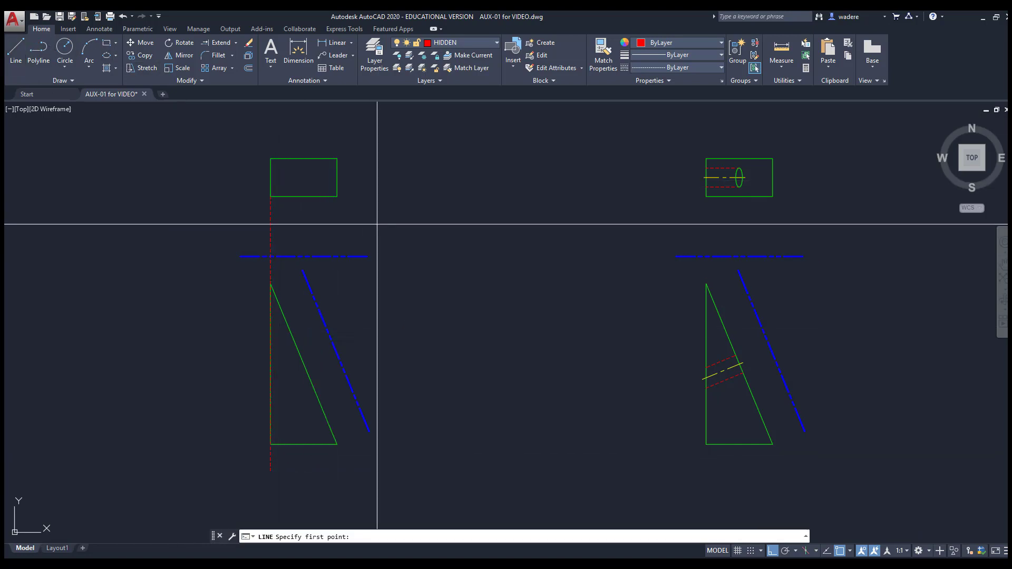
click(337, 197)
click(337, 474)
right_click(417, 475)
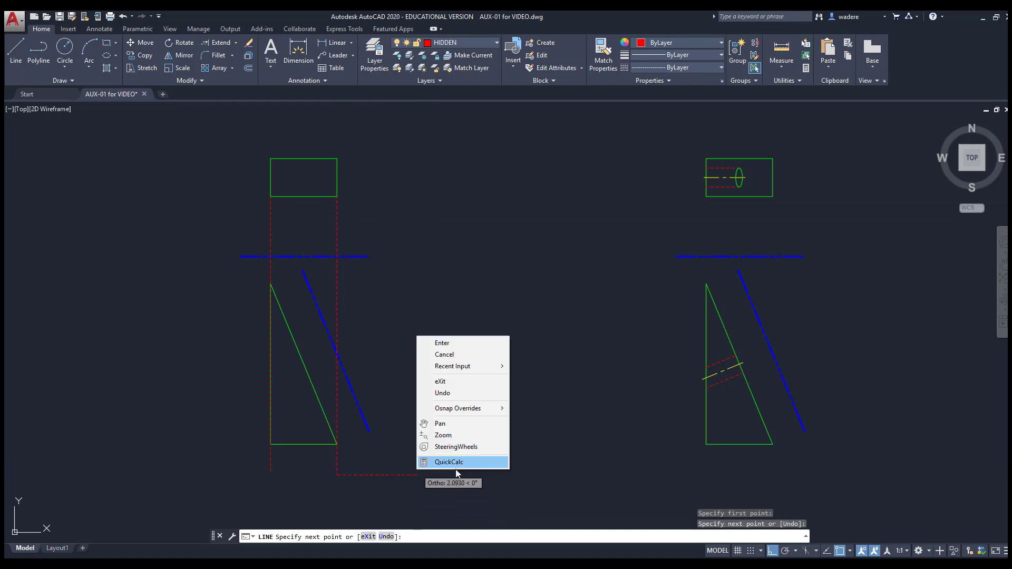
click(438, 341)
Delete the two vertical projection lines running from the top view through the front view
scroll(359, 426, up, 4)
scroll(360, 419, down, 4)
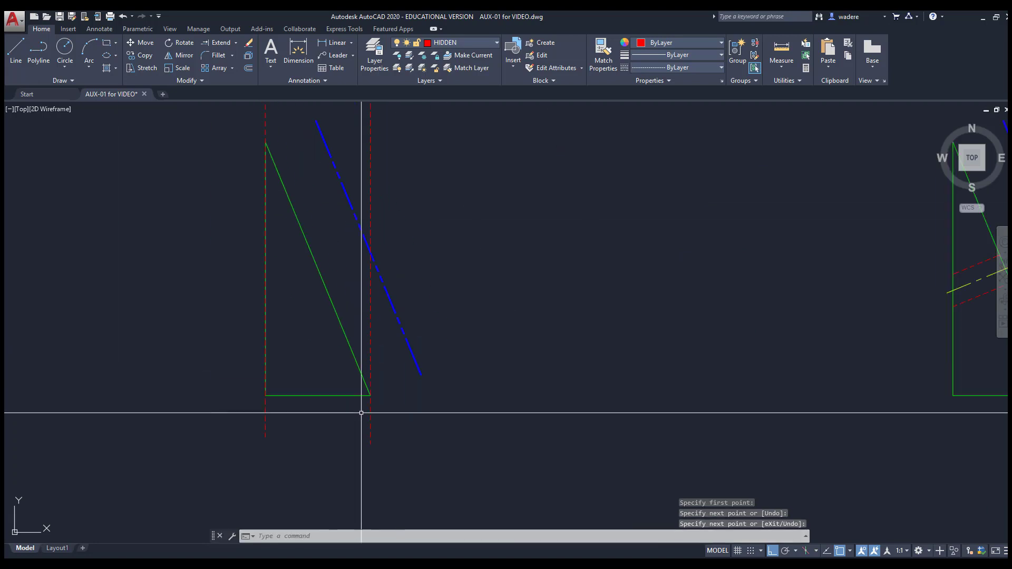
click(399, 421)
click(240, 415)
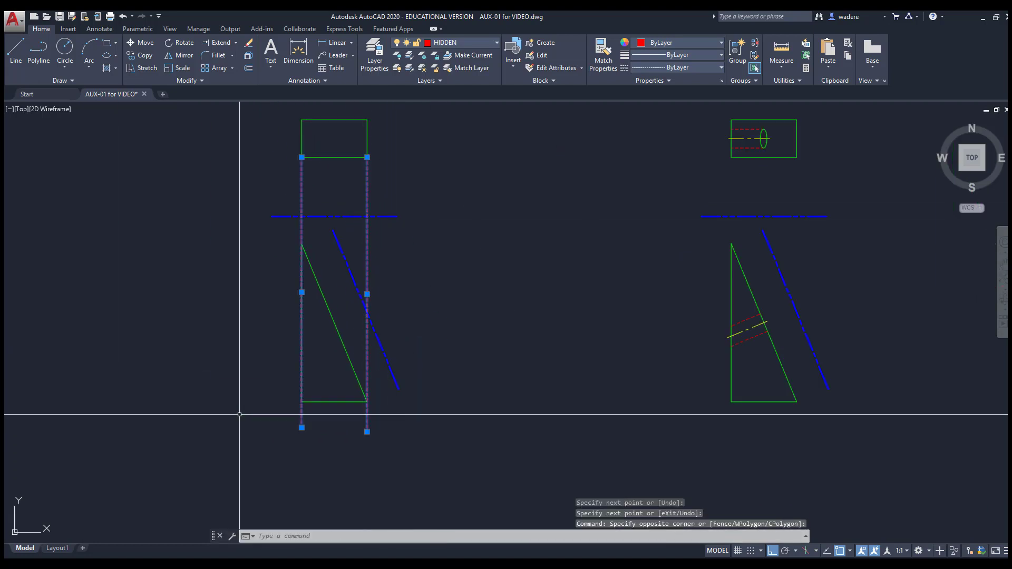
key(Delete)
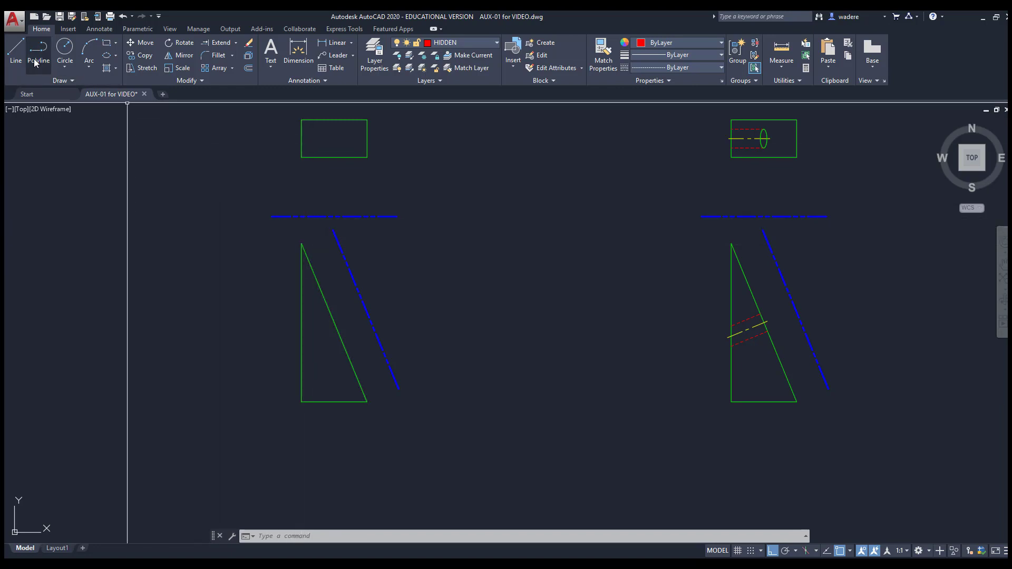
Draw a projection line from the apex of the left-hand triangle to the upper end of the slanted blue reference line
click(15, 50)
click(301, 244)
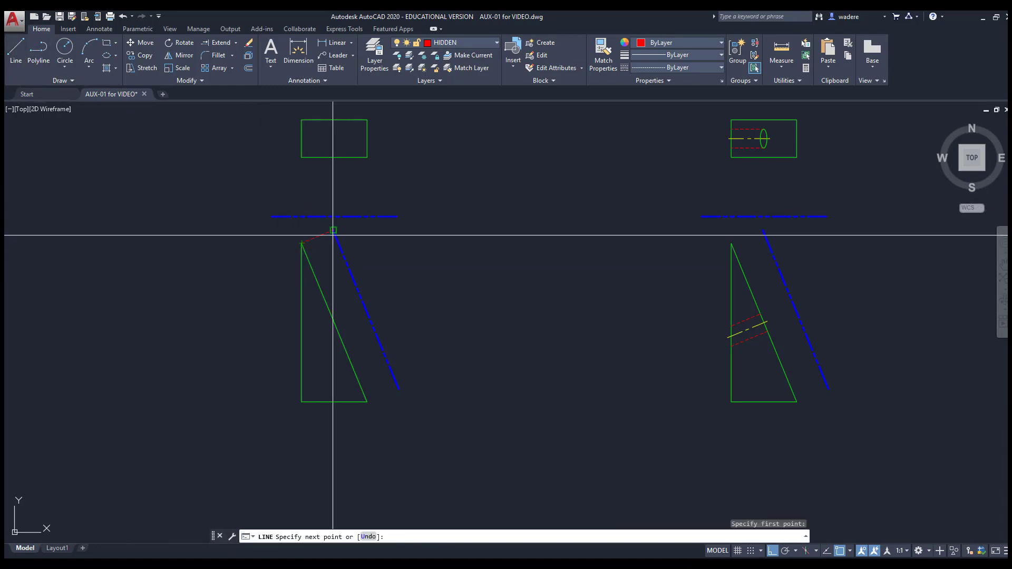
click(333, 230)
right_click(333, 231)
click(367, 238)
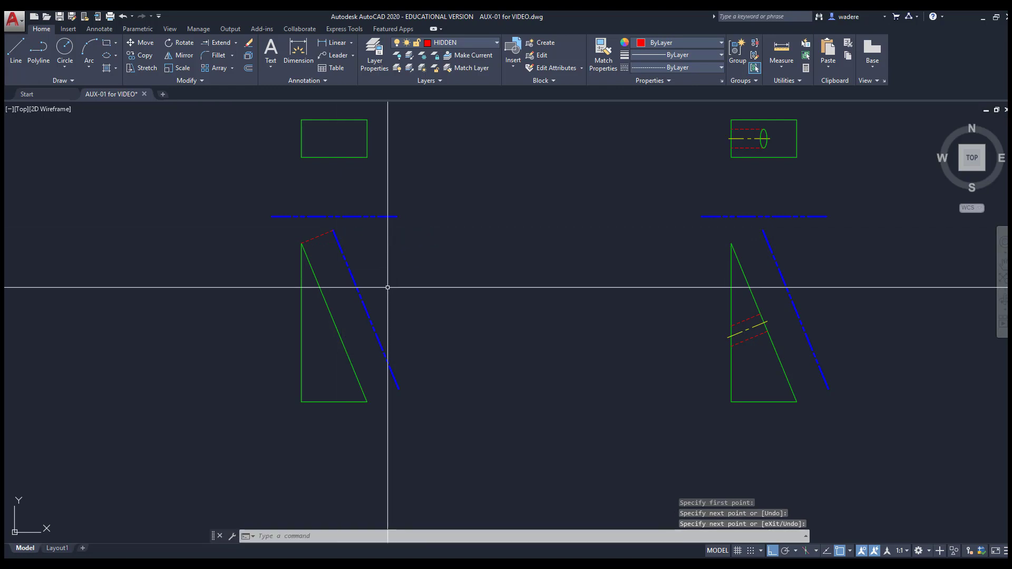
Draw a projection line from the triangle's lower-right corner to the lower end of the slanted blue reference line
right_click(387, 288)
click(422, 295)
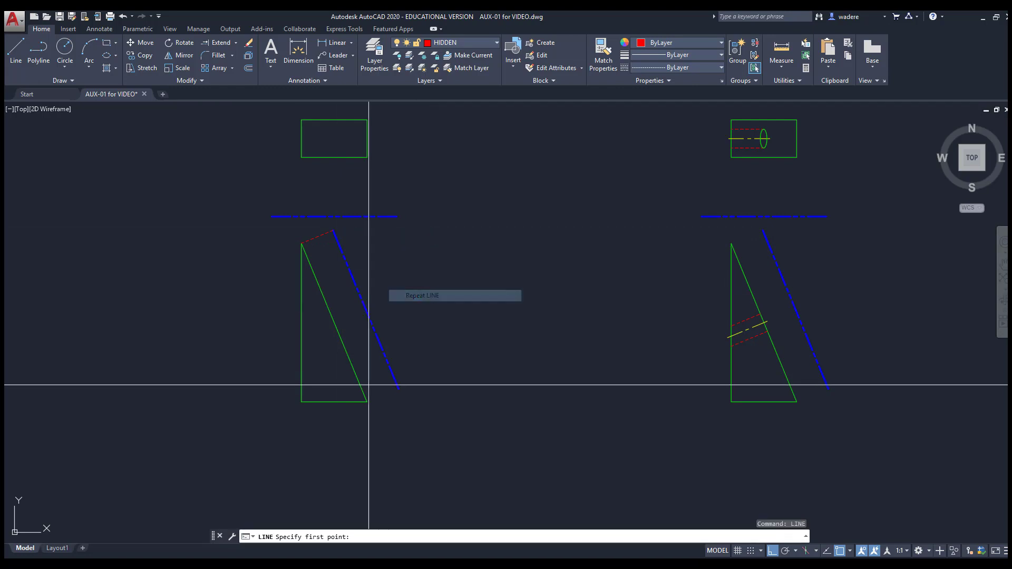
click(367, 402)
click(394, 388)
right_click(423, 335)
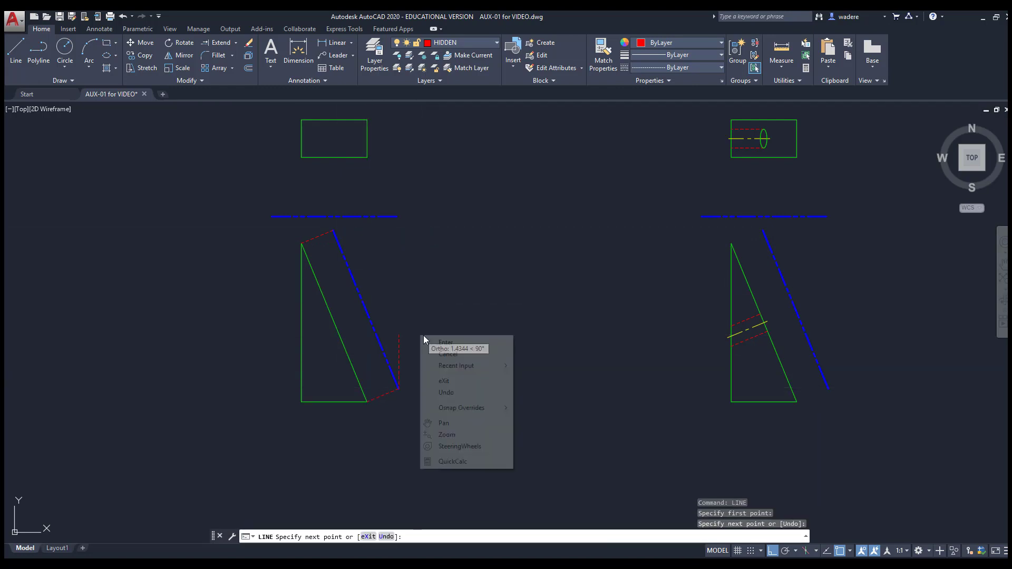
click(460, 343)
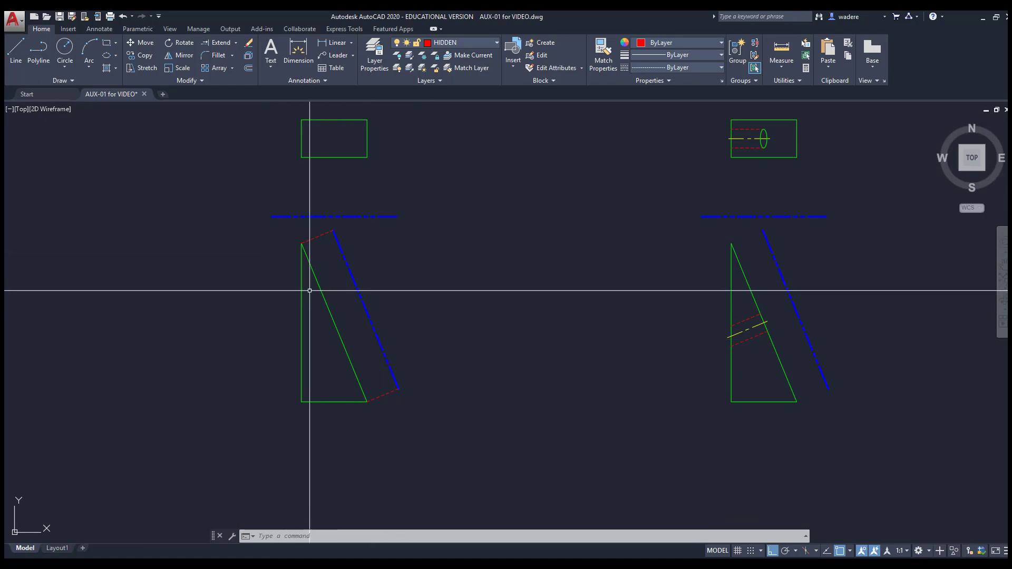
Draw a small marker circle centered on the upper-left corner of the left-hand top view rectangle
click(64, 66)
click(62, 86)
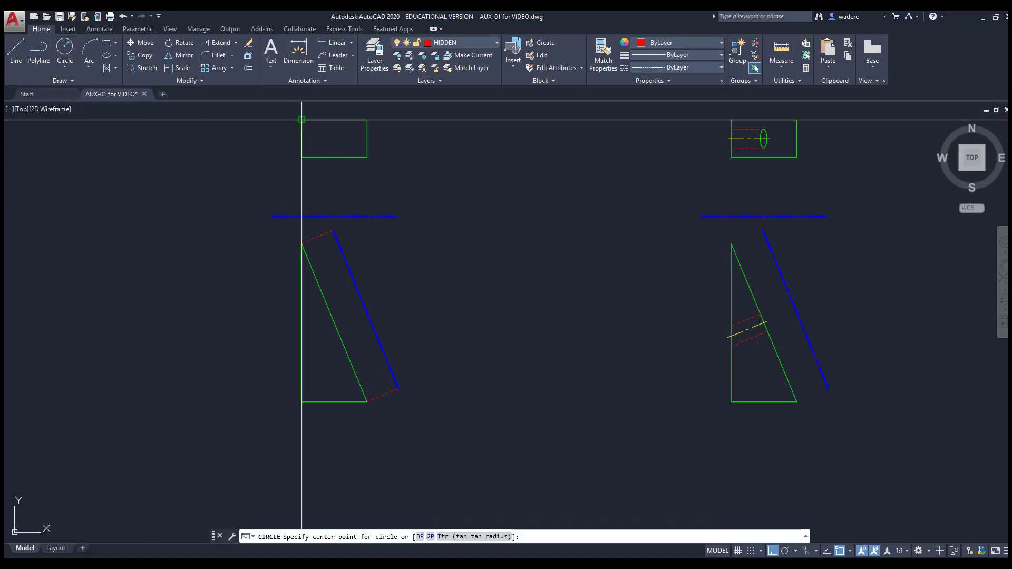
click(301, 121)
click(305, 124)
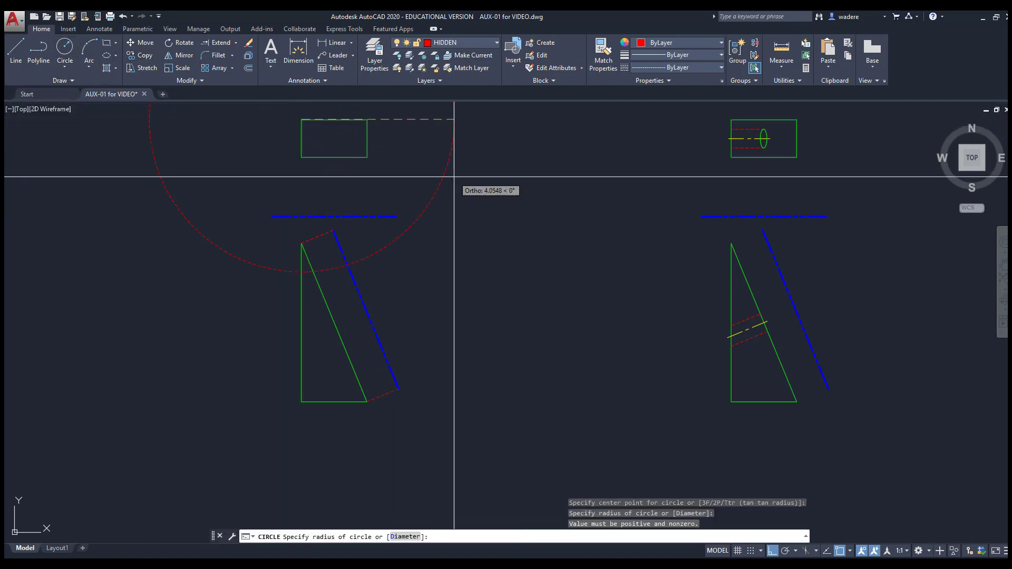
click(307, 126)
Copy the marker circle from its center to the other three corners of the top view rectangle
mouse_move(386, 153)
middle_down()
mouse_move(332, 197)
mouse_move(287, 196)
middle_up()
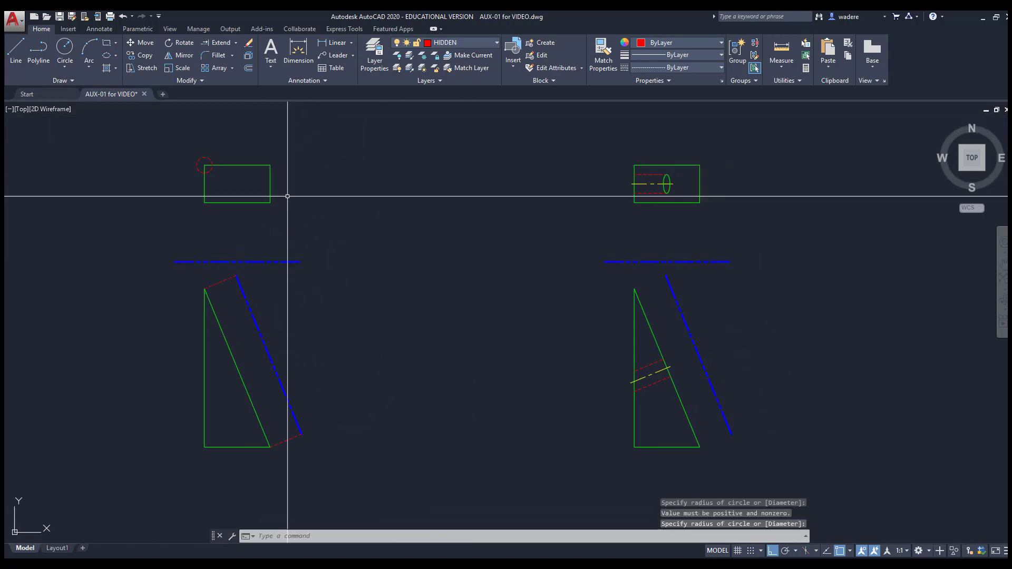
click(139, 55)
click(200, 156)
key(Return)
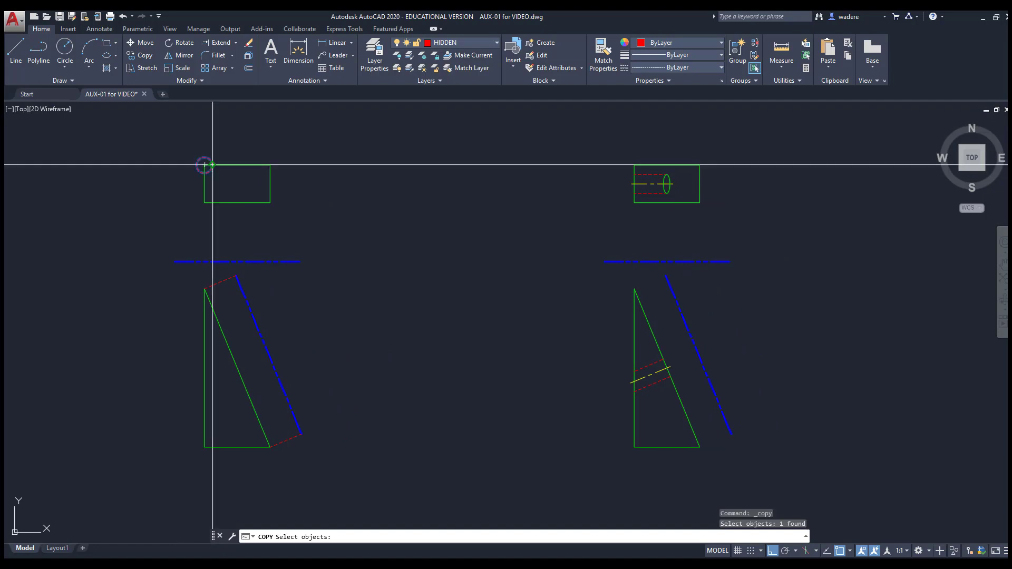
click(204, 165)
click(270, 165)
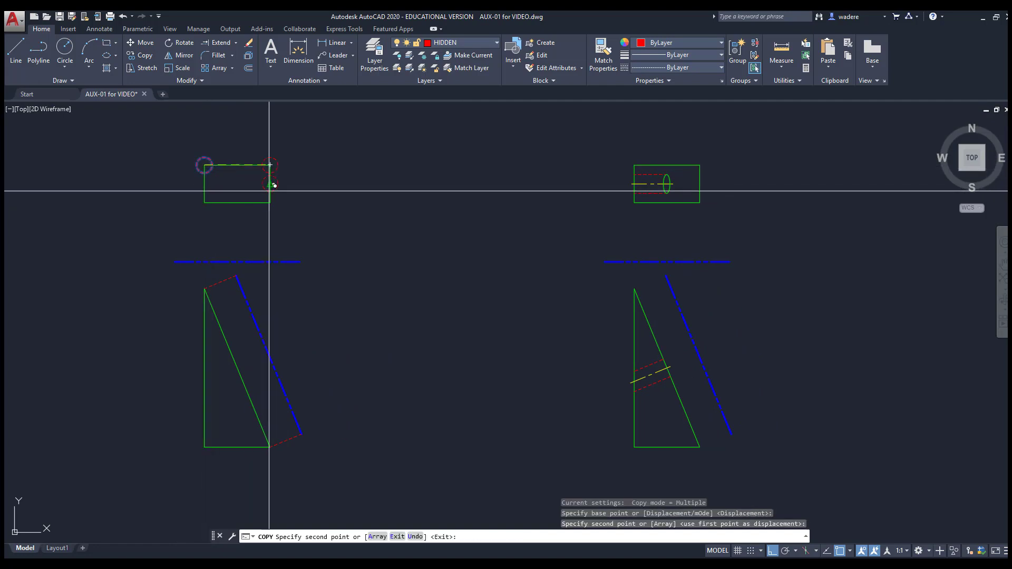
click(270, 203)
click(204, 202)
right_click(235, 191)
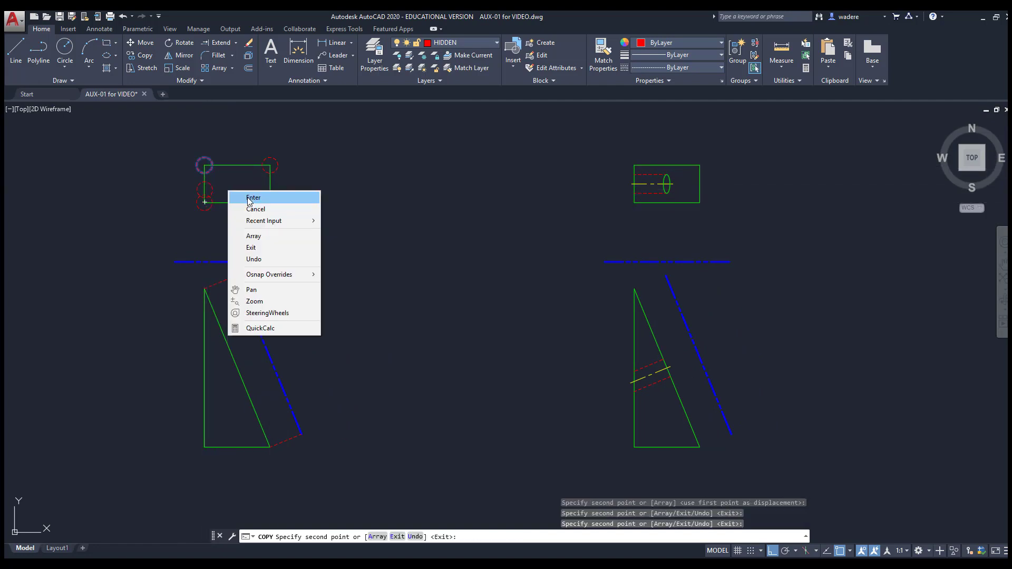
click(250, 199)
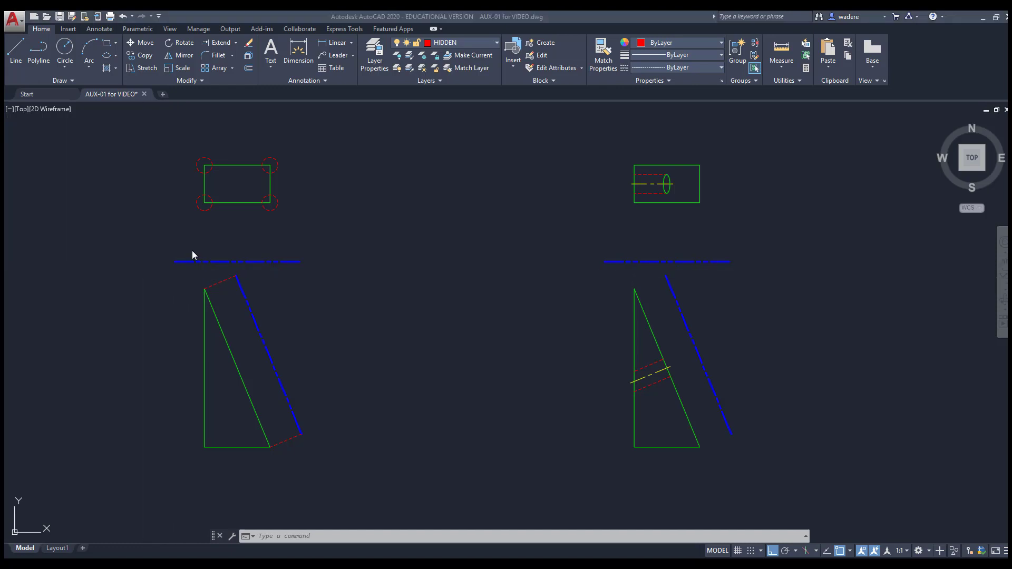
Add a vertical linear dimension from the rectangle's lower-left corner to the horizontal blue reference line, placed left of the view
click(99, 30)
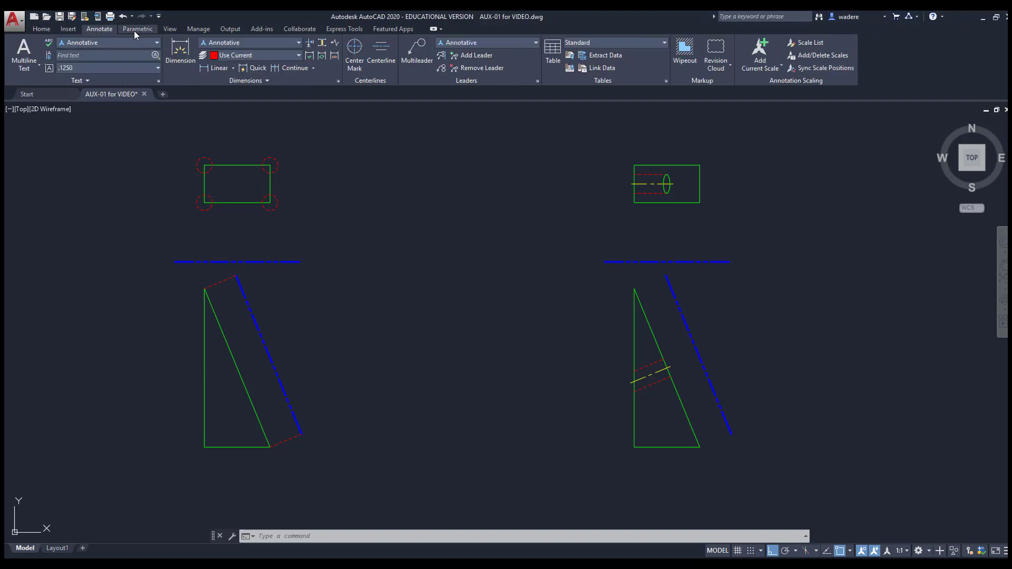
click(217, 68)
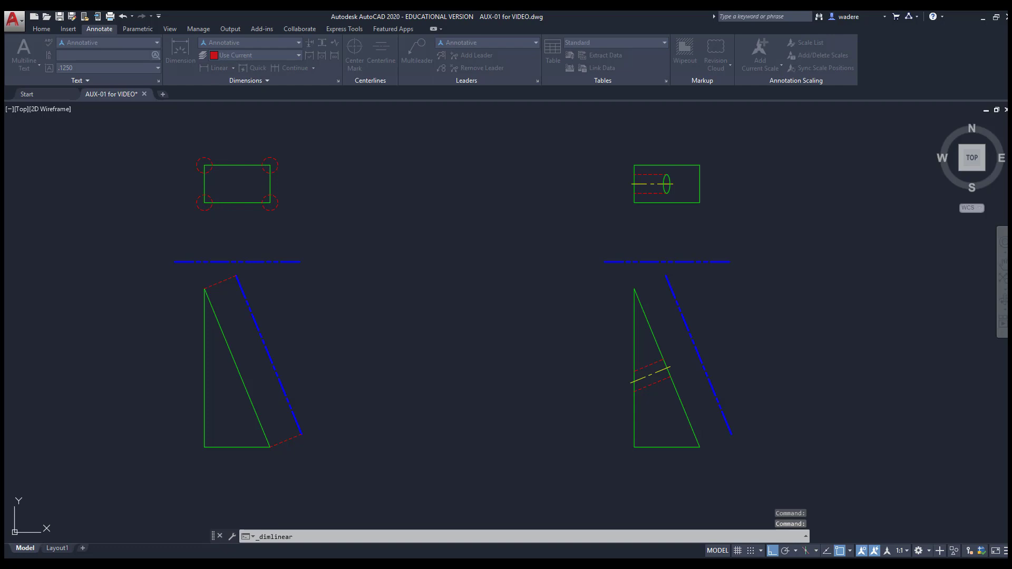
click(204, 202)
click(204, 262)
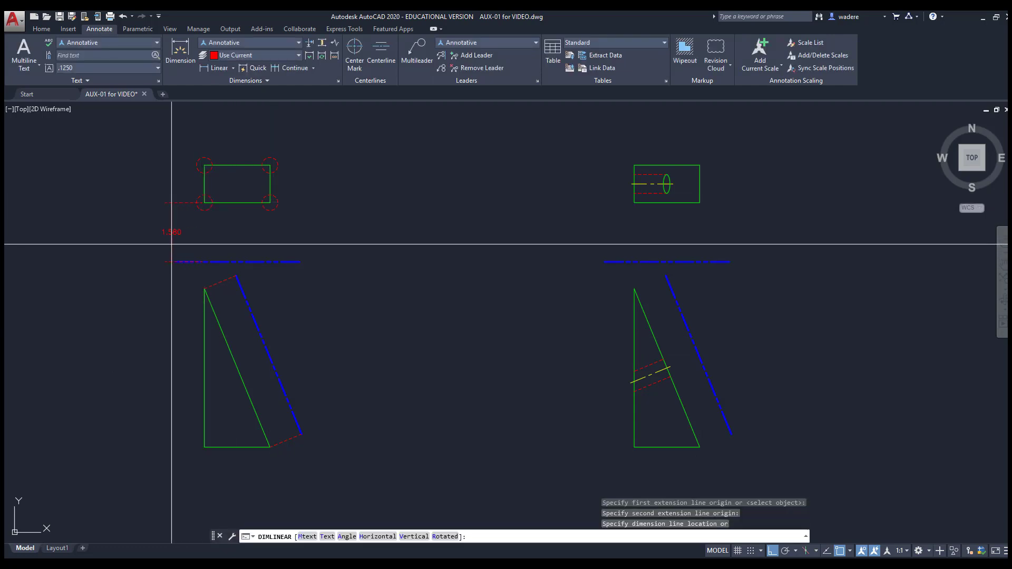
click(170, 244)
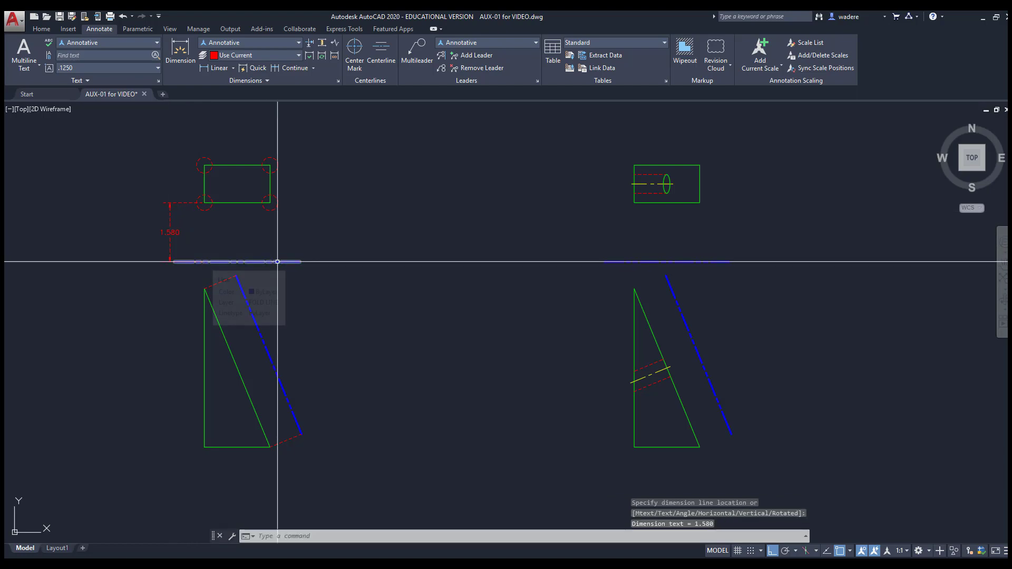
Add a vertical linear dimension from the rectangle's upper-left corner to the horizontal blue reference line, outside the first dimension
click(214, 66)
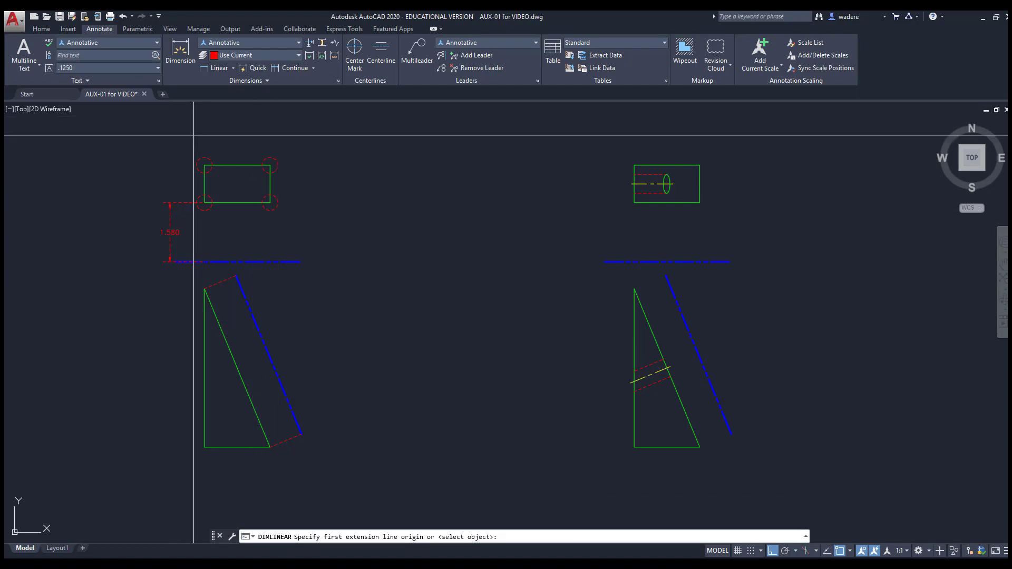
click(205, 165)
click(204, 262)
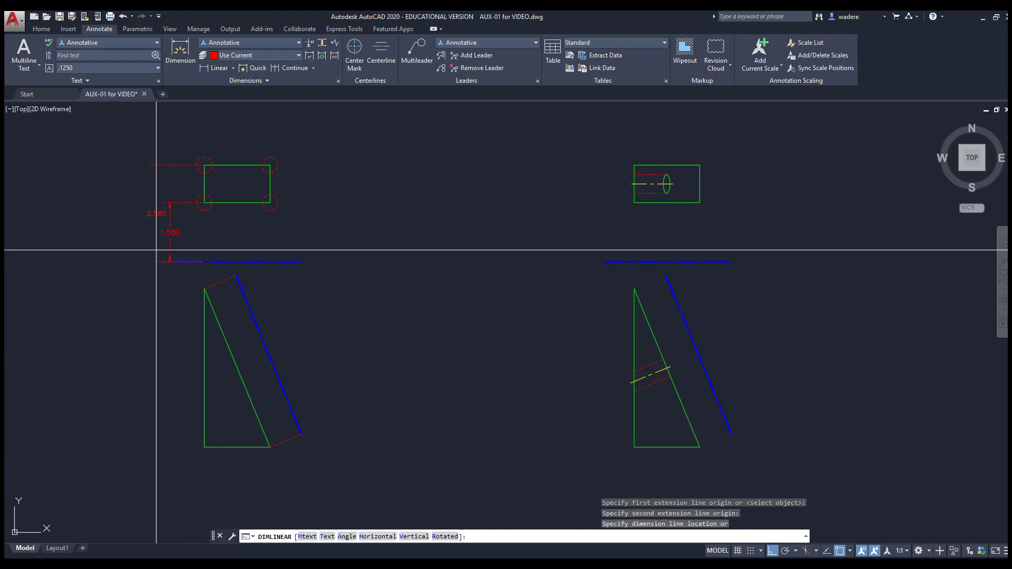
click(147, 255)
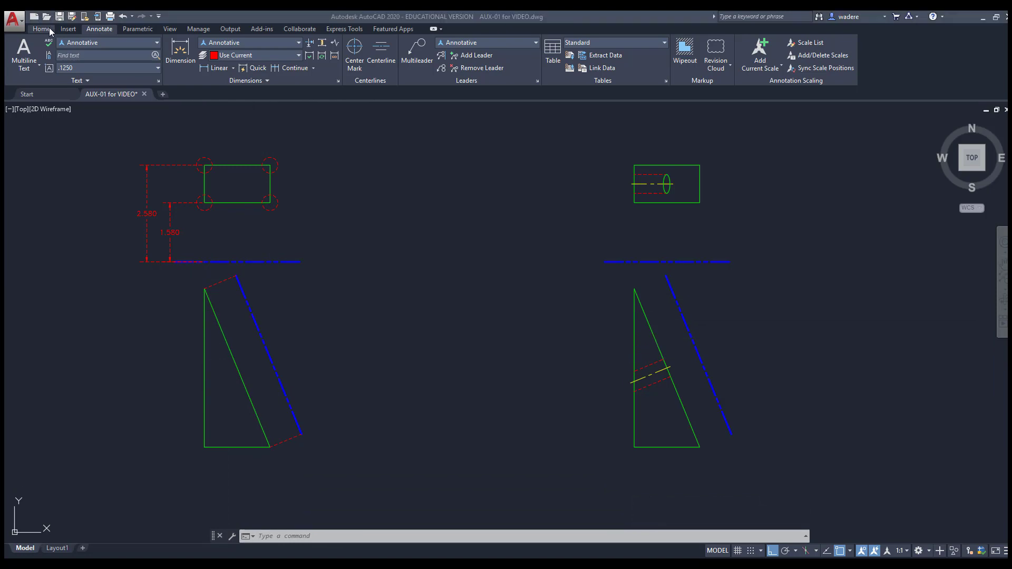
Draw a vertical line from the rectangle's lower-right corner down to the horizontal blue reference line
click(42, 29)
click(16, 52)
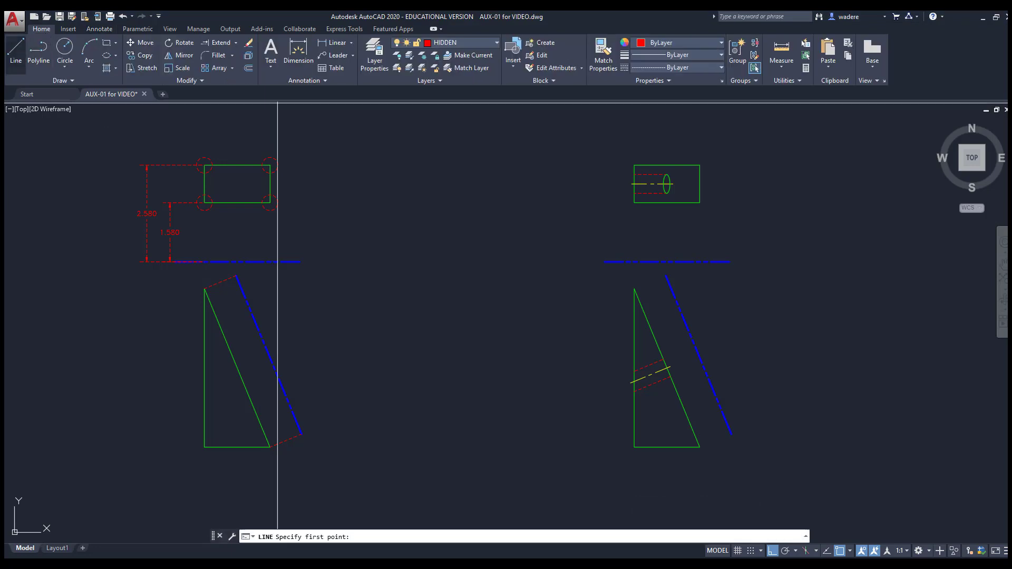
click(270, 203)
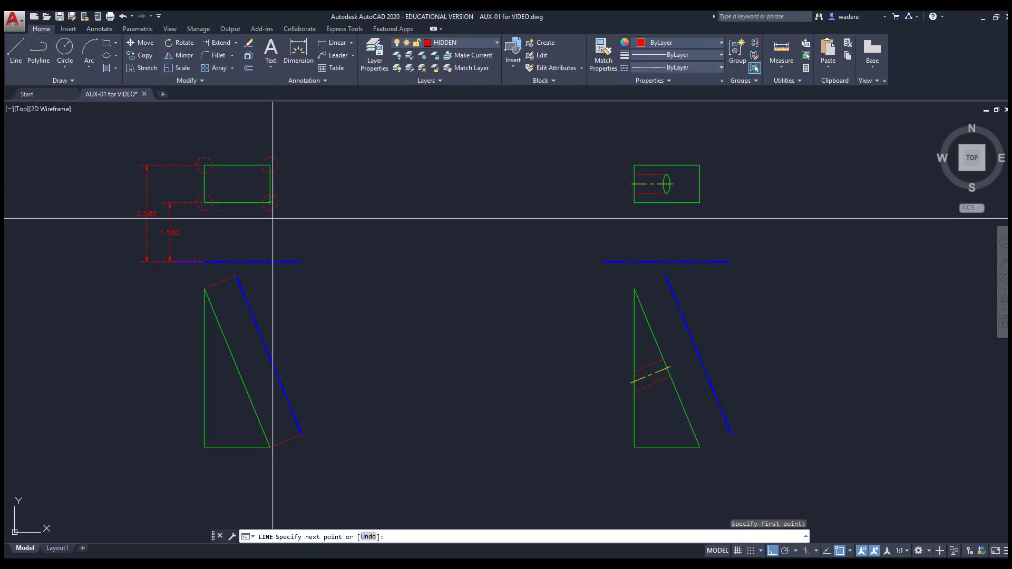
click(270, 261)
right_click(299, 262)
click(327, 268)
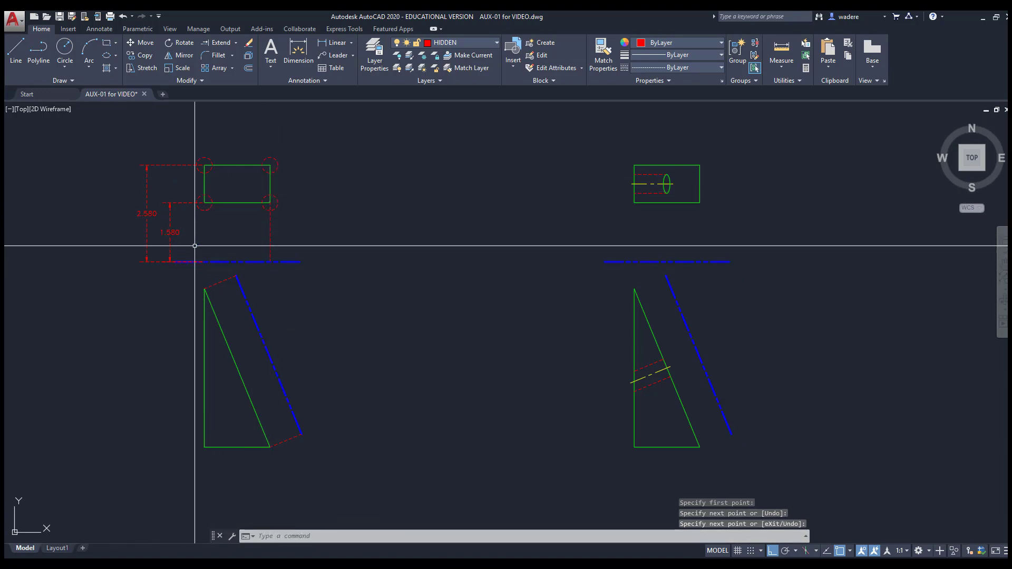
Draw a vertical line from the rectangle's upper-right corner down to the horizontal blue reference line
click(16, 49)
click(272, 160)
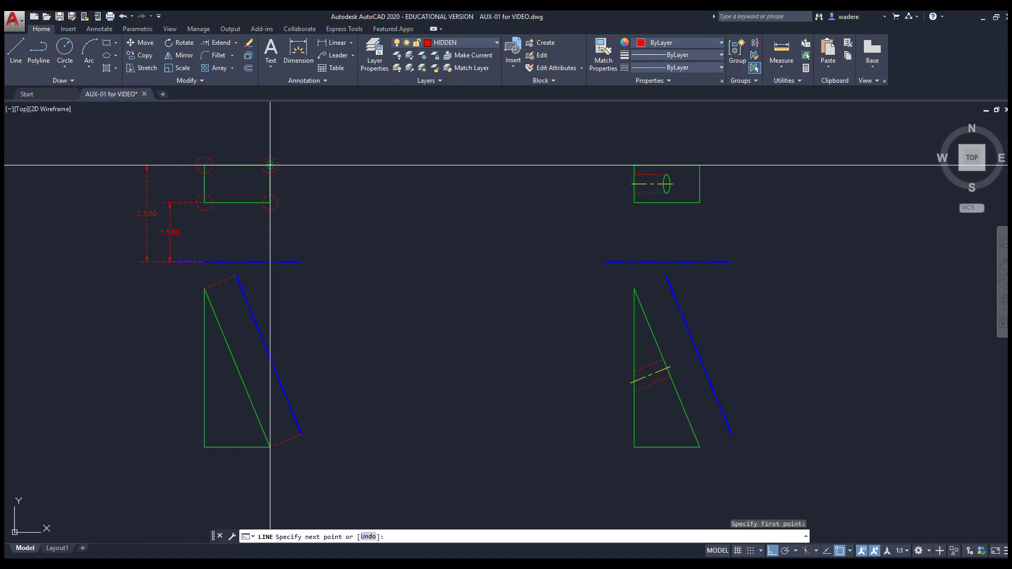
right_click(279, 260)
click(295, 267)
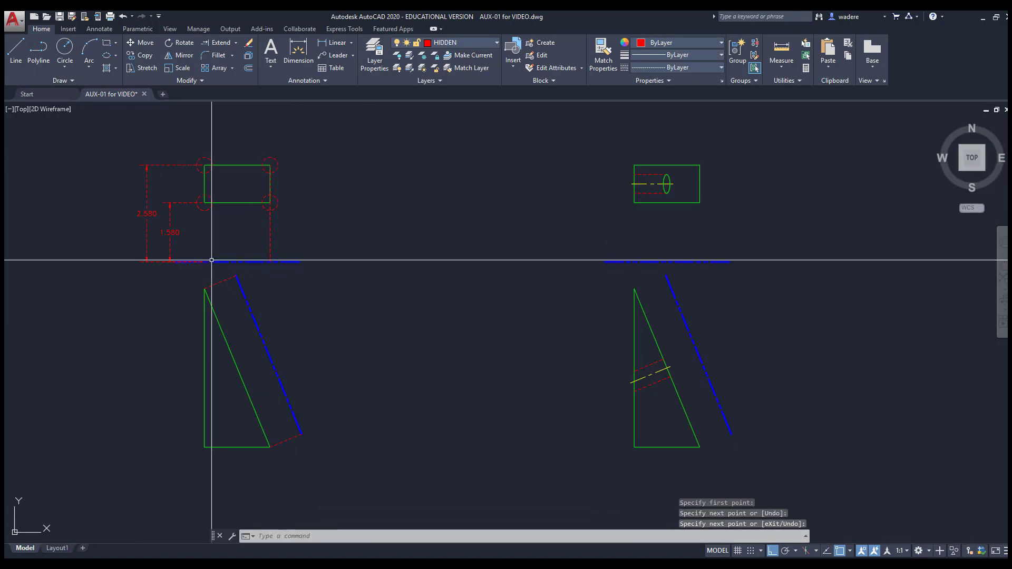
Copy the two overlapping vertical depth lines from their lower end on the horizontal fold line to the inclined fold line's lower end
click(292, 238)
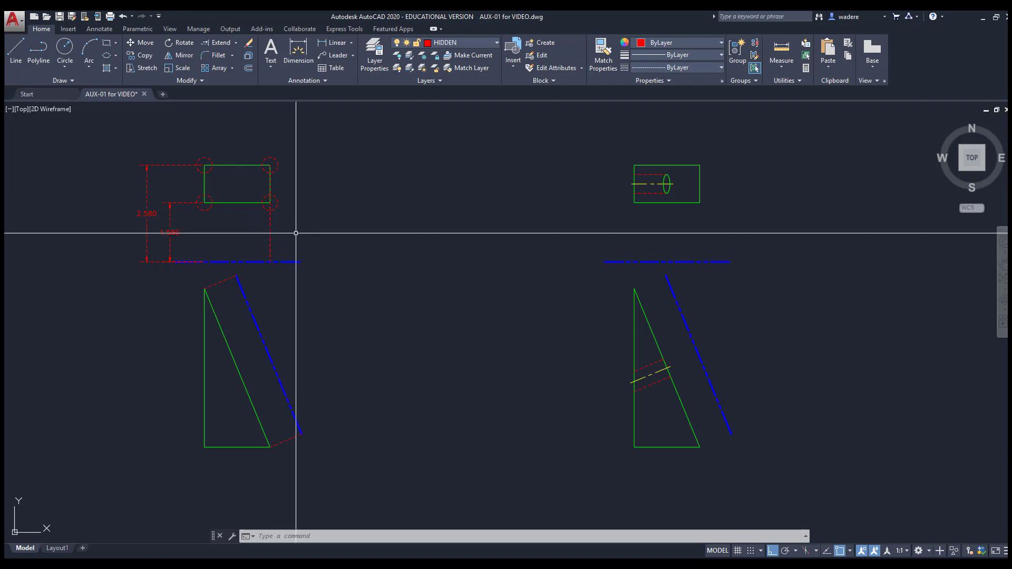
click(254, 228)
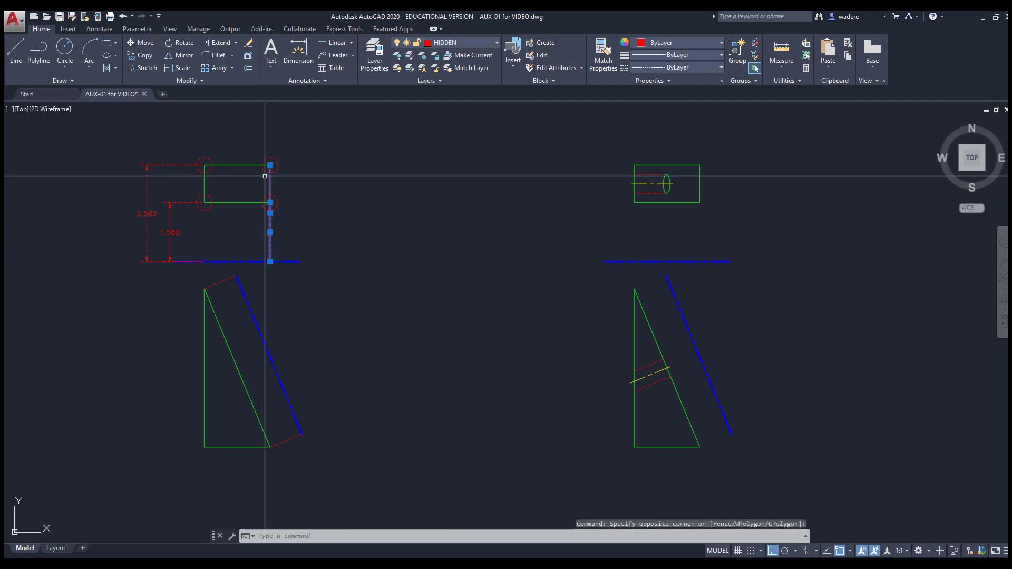
click(141, 55)
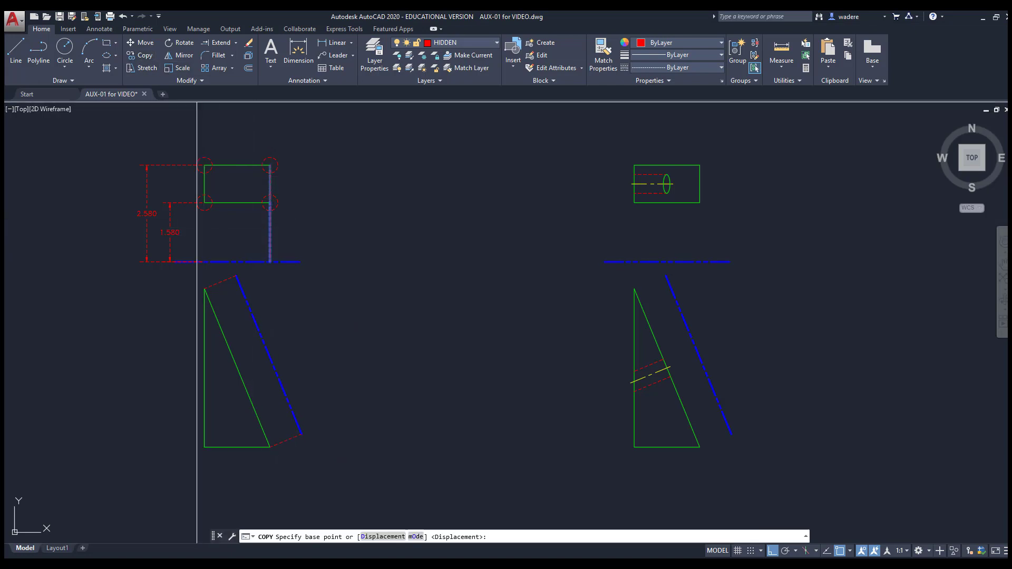
click(270, 261)
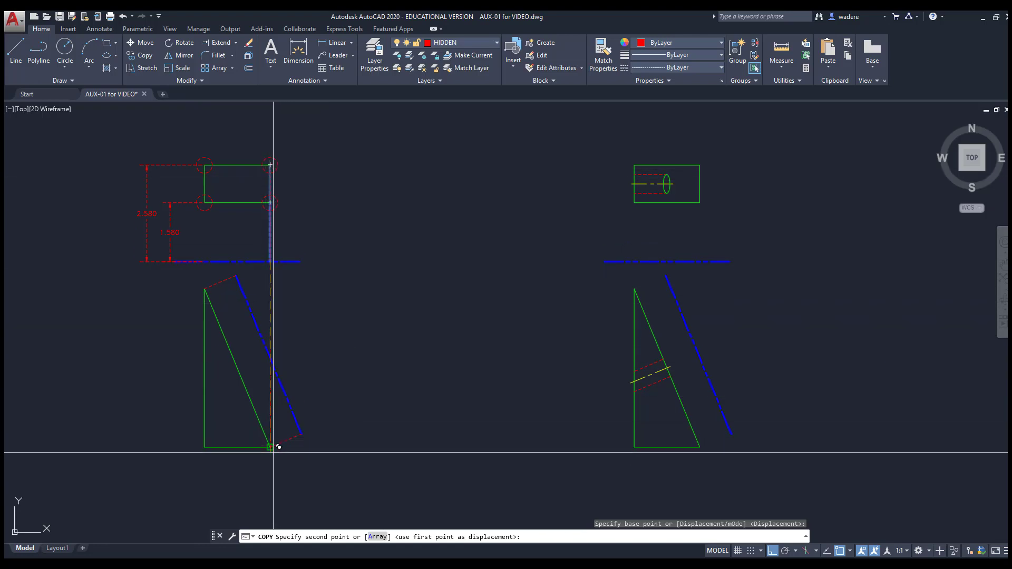
click(302, 434)
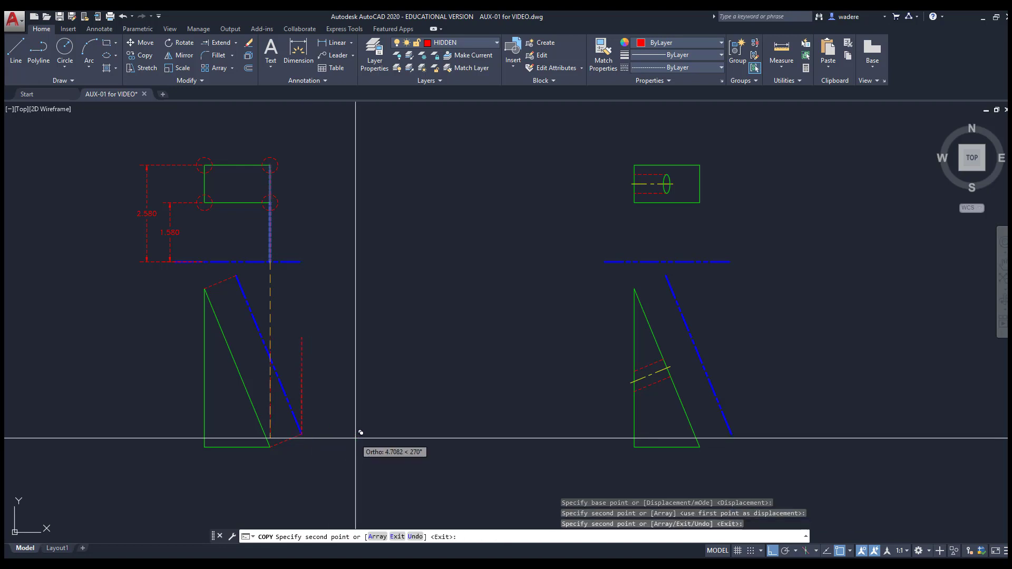
key(Return)
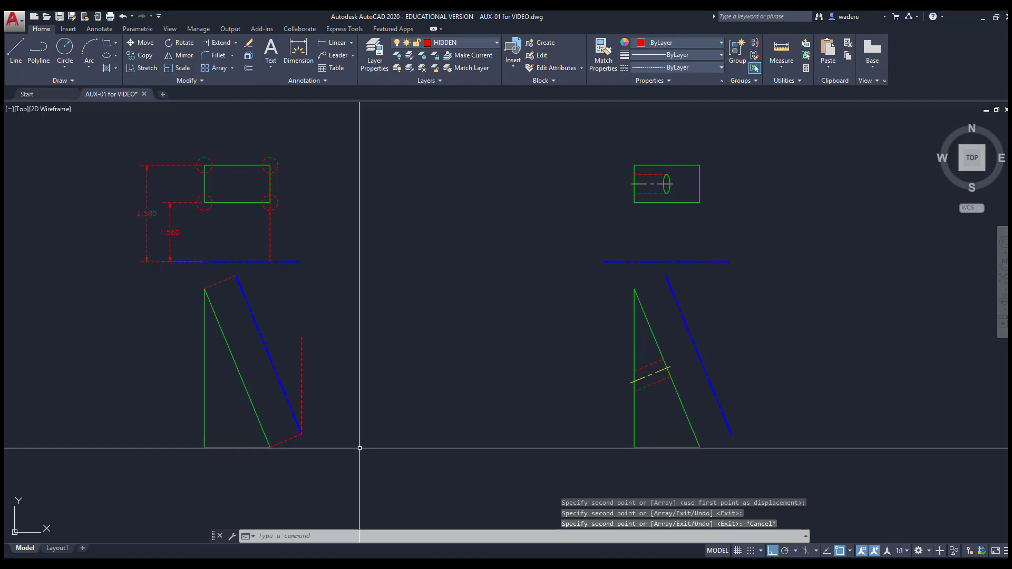
Rotate the copied depth lines by reference about the inclined fold line's lower end, aligning them with the lower projection line away from the wedge
click(182, 41)
click(304, 372)
click(334, 420)
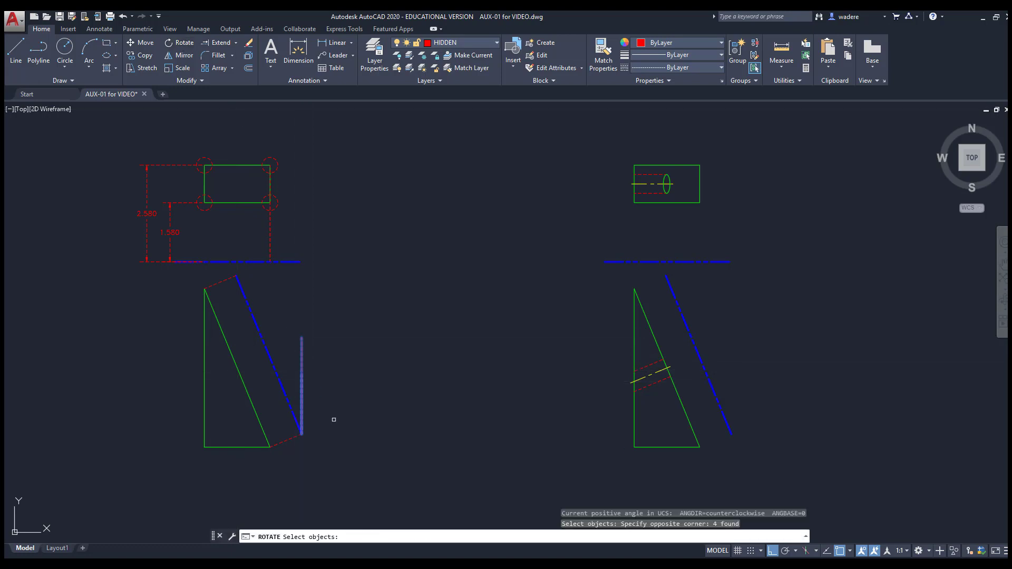
key(Return)
click(302, 434)
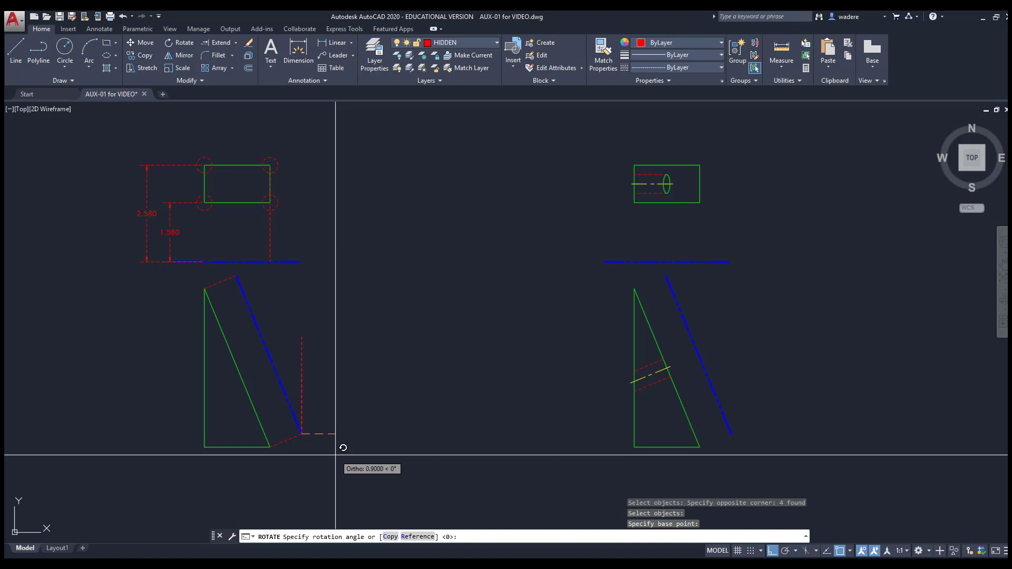
key(Return)
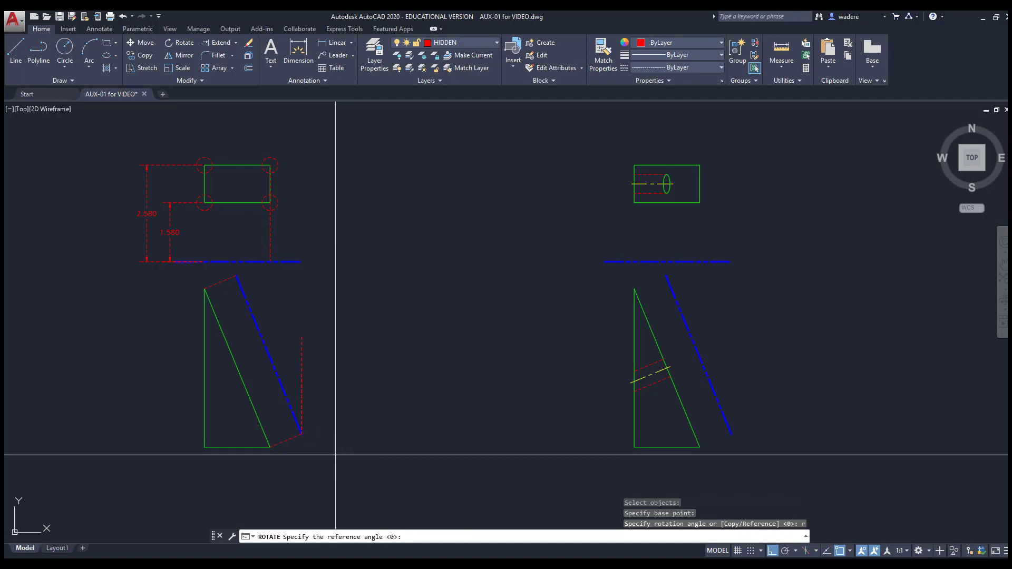
middle_drag(335, 454, 280, 438)
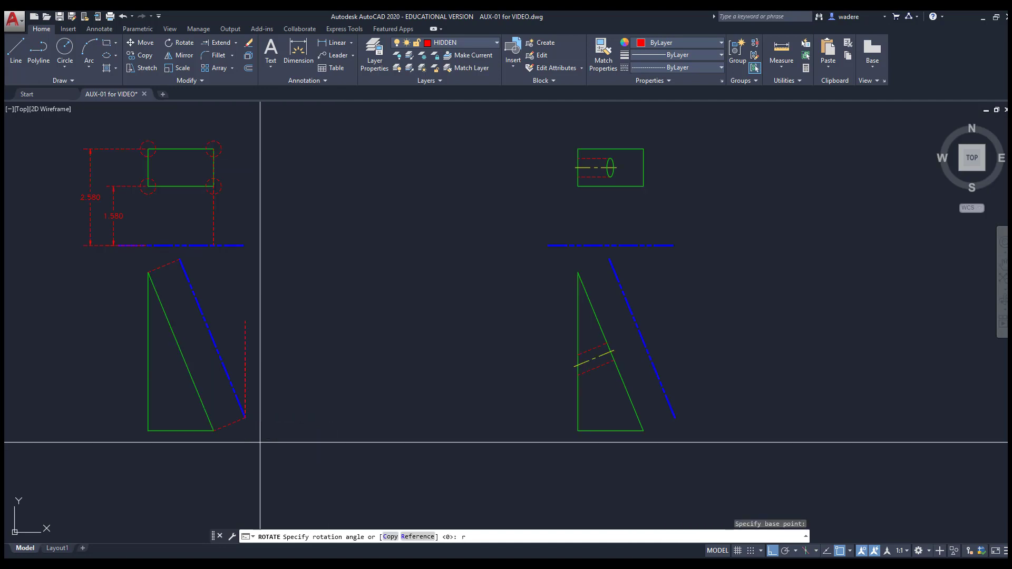
click(245, 418)
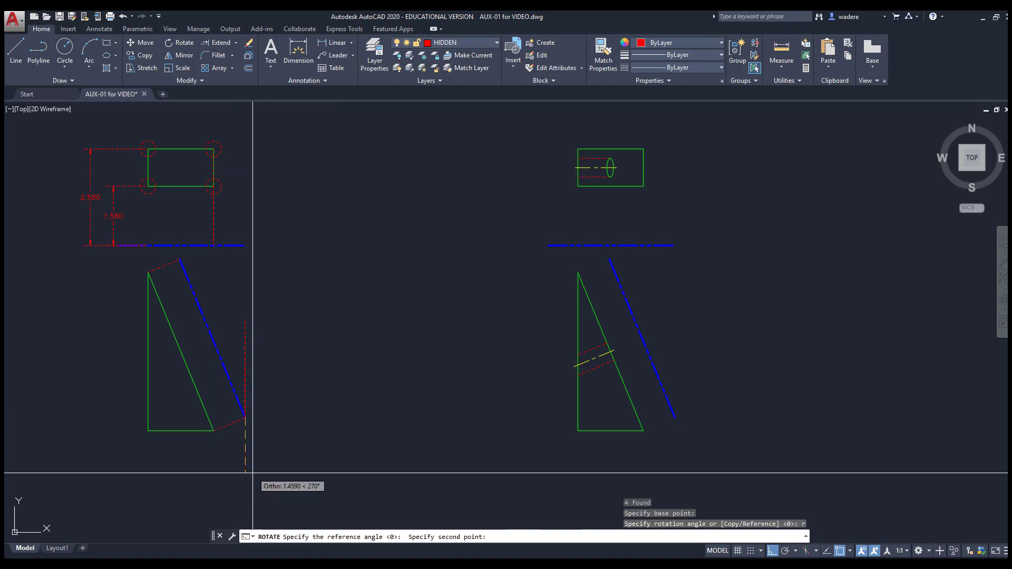
click(253, 473)
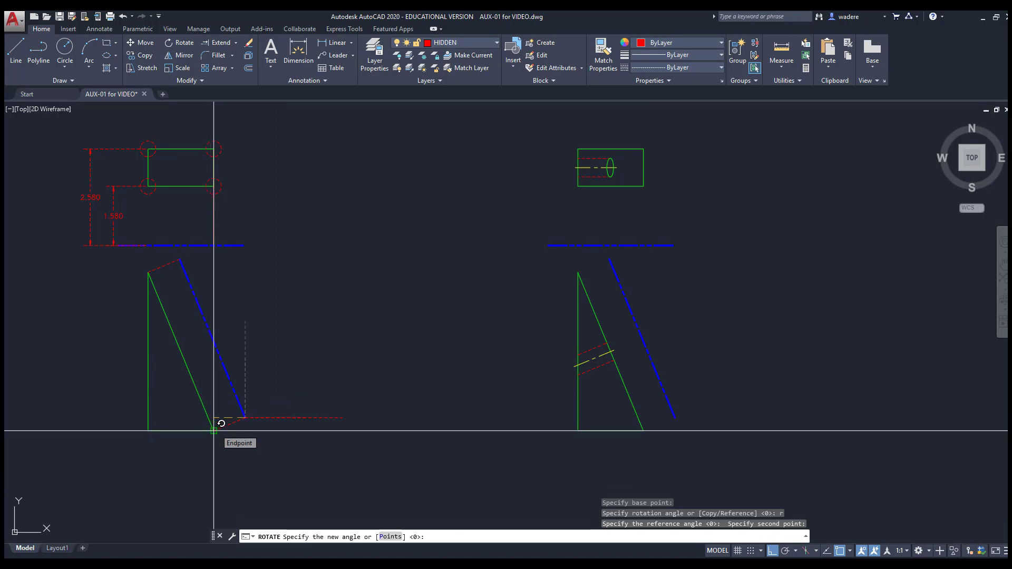
click(245, 417)
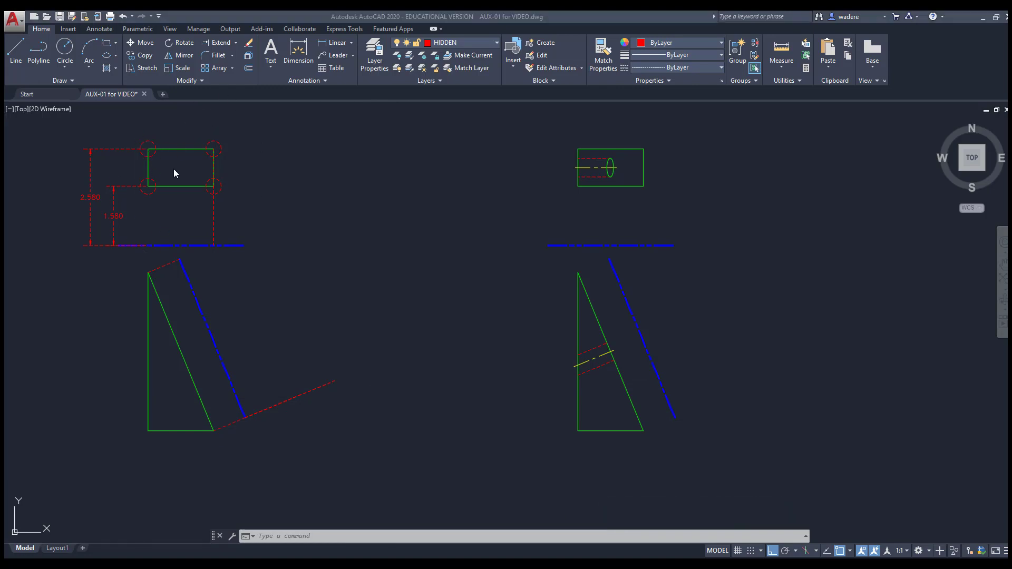
Copy the rotated depth lines from the inclined fold line's lower end to its upper end
click(300, 413)
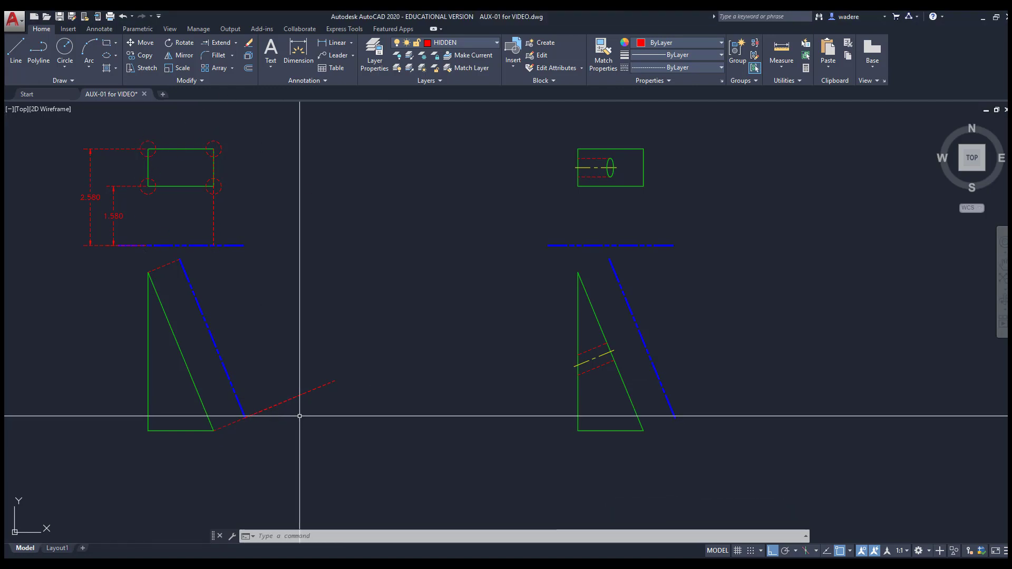
click(271, 389)
click(146, 55)
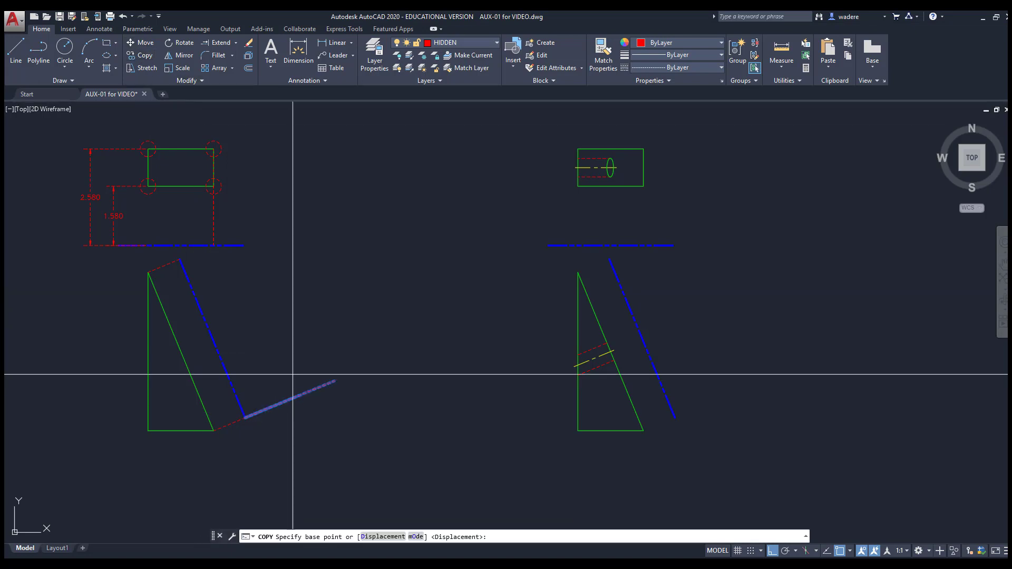
click(245, 417)
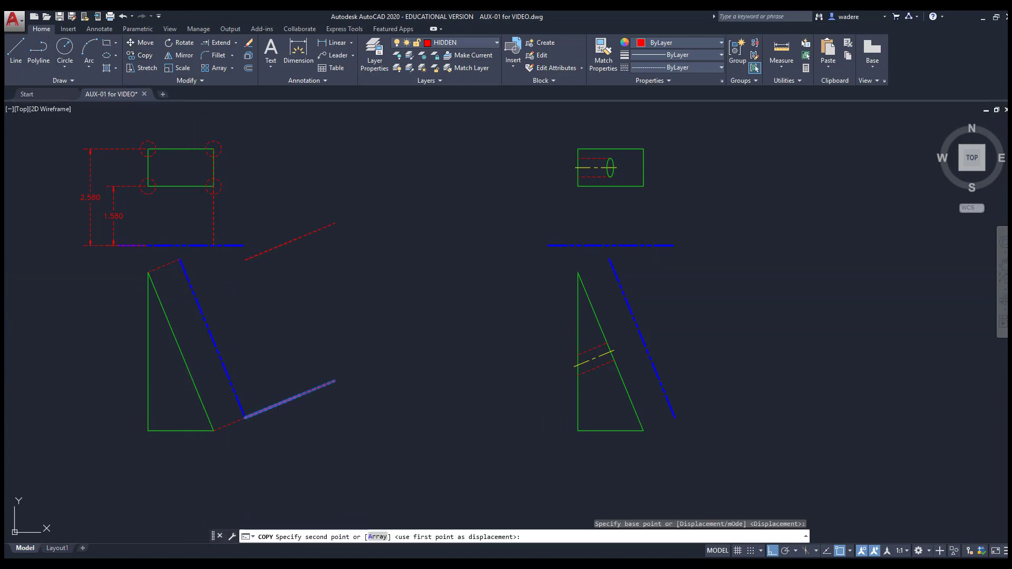
click(181, 259)
right_click(186, 263)
click(219, 267)
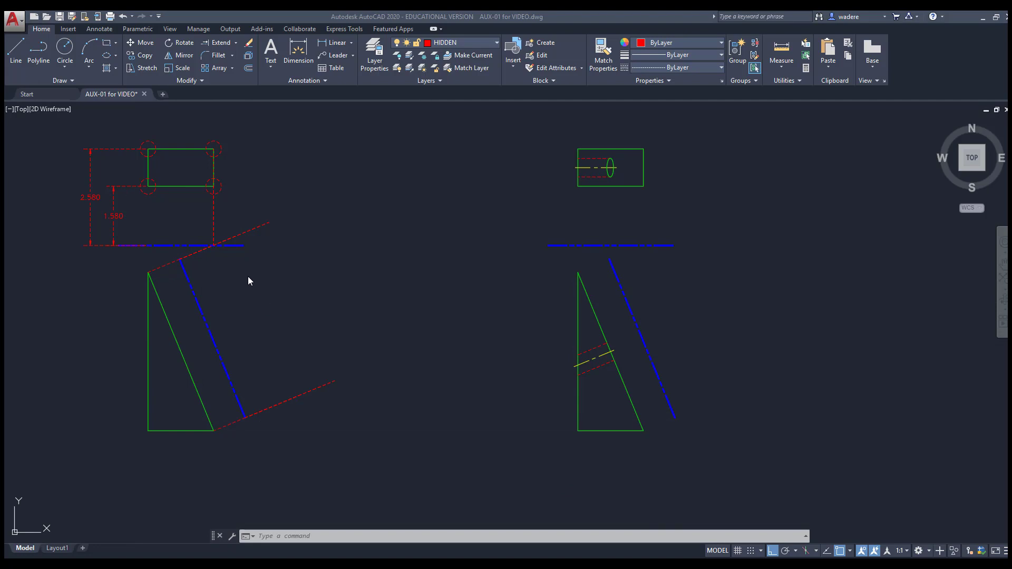
Copy the circle marker from the top view's upper-left corner to the four endpoints of the transferred depth lines
click(151, 141)
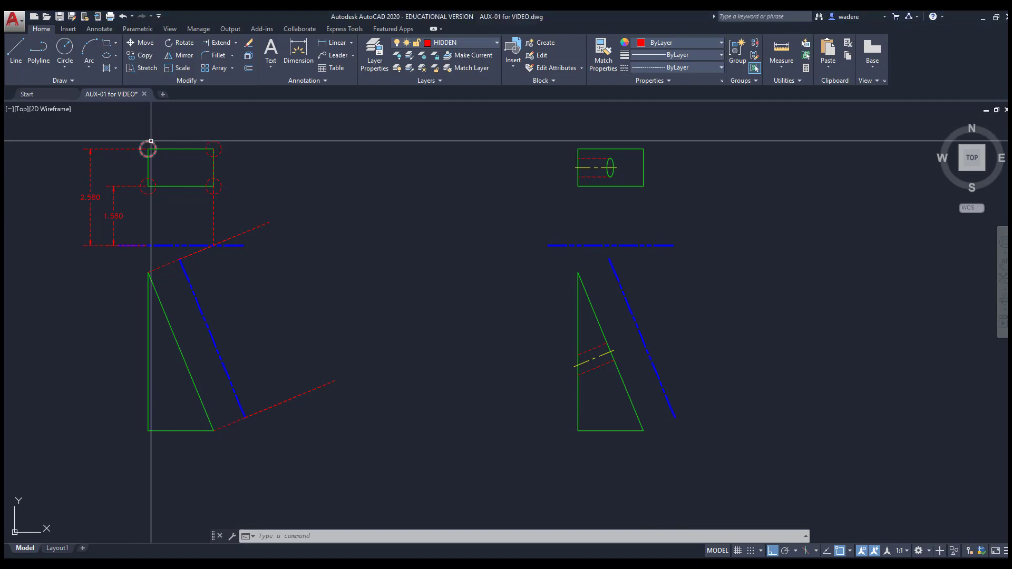
click(144, 56)
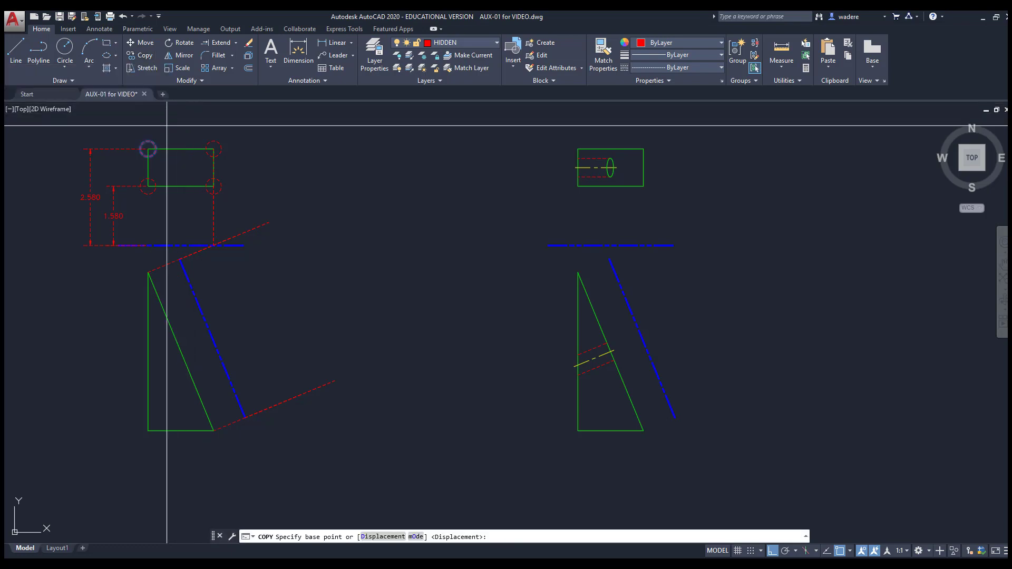
click(148, 148)
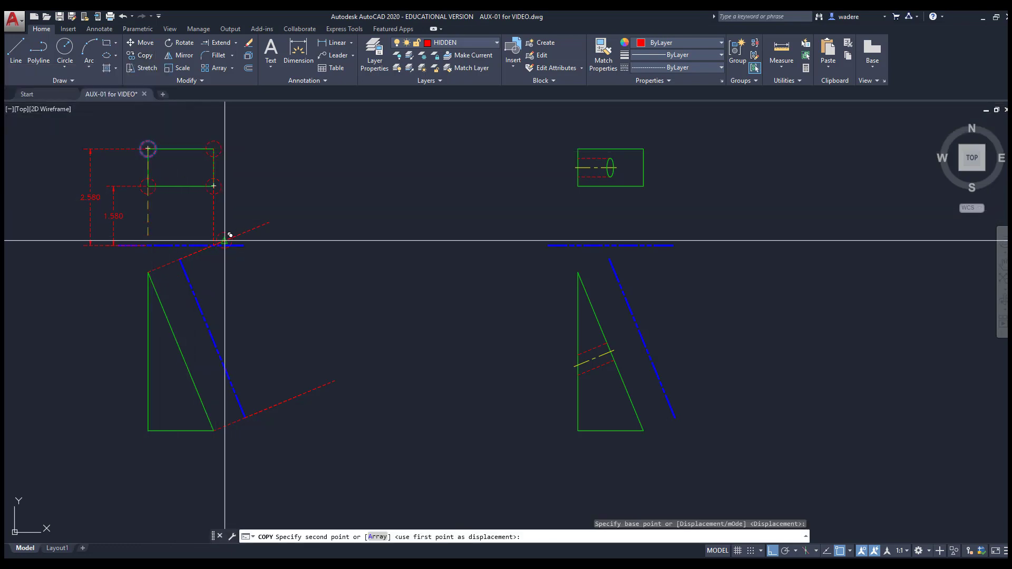
click(225, 241)
click(269, 222)
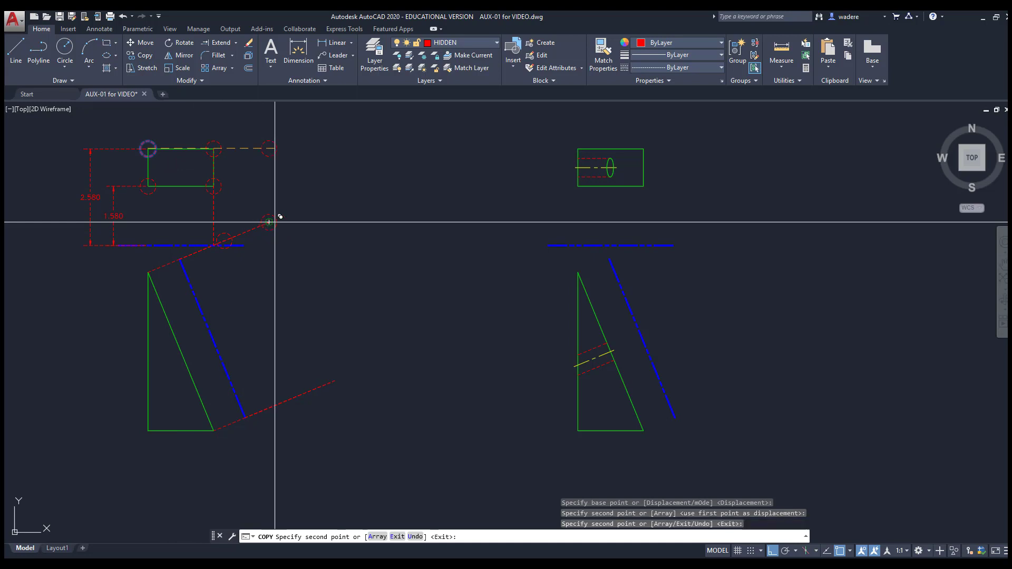
click(290, 399)
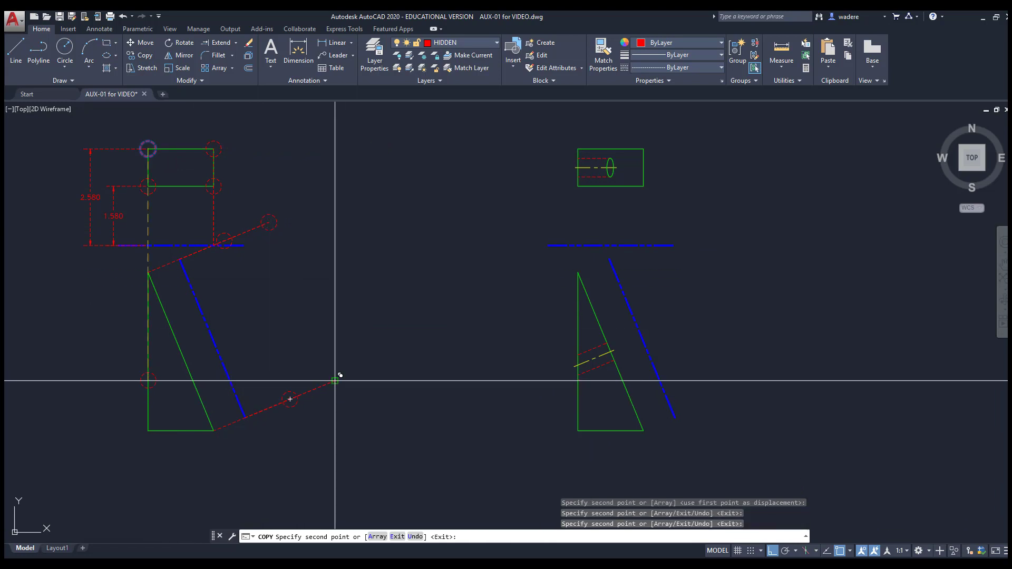
click(338, 380)
right_click(324, 280)
click(348, 285)
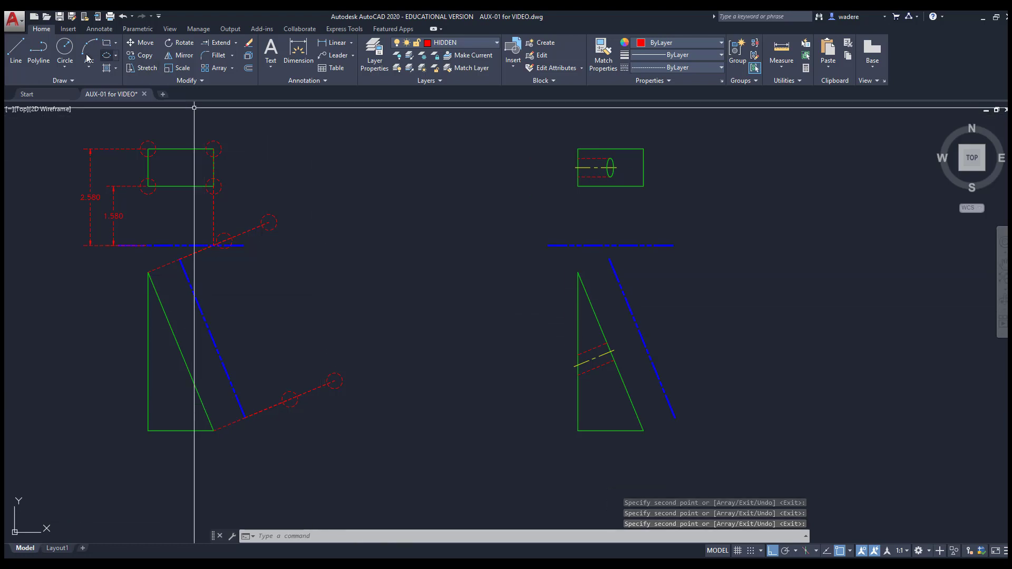
Draw a polyline rectangle on the OBJECT layer through the four circled endpoints, ending at its start point
click(16, 50)
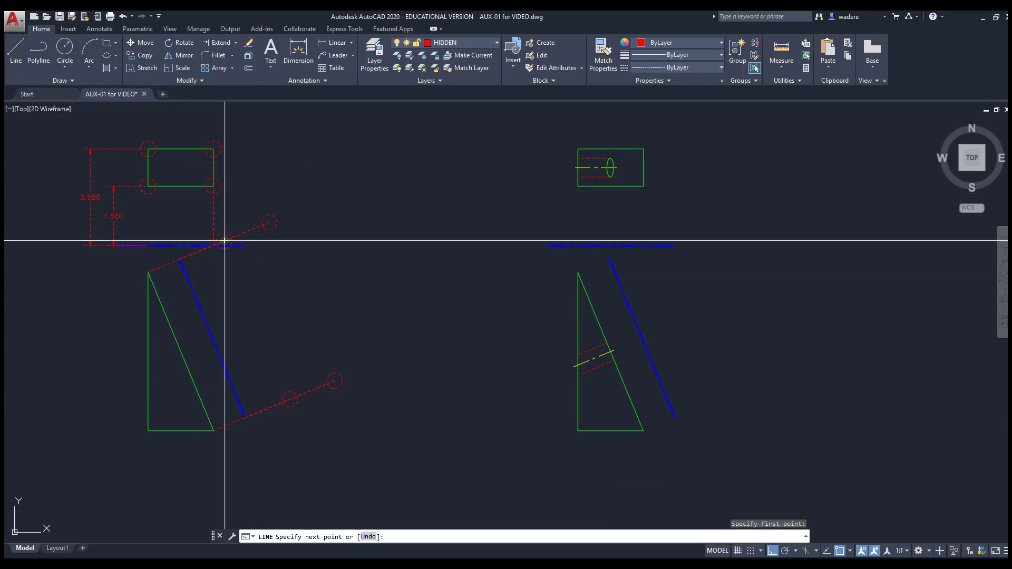
key(ctrl+y)
click(497, 43)
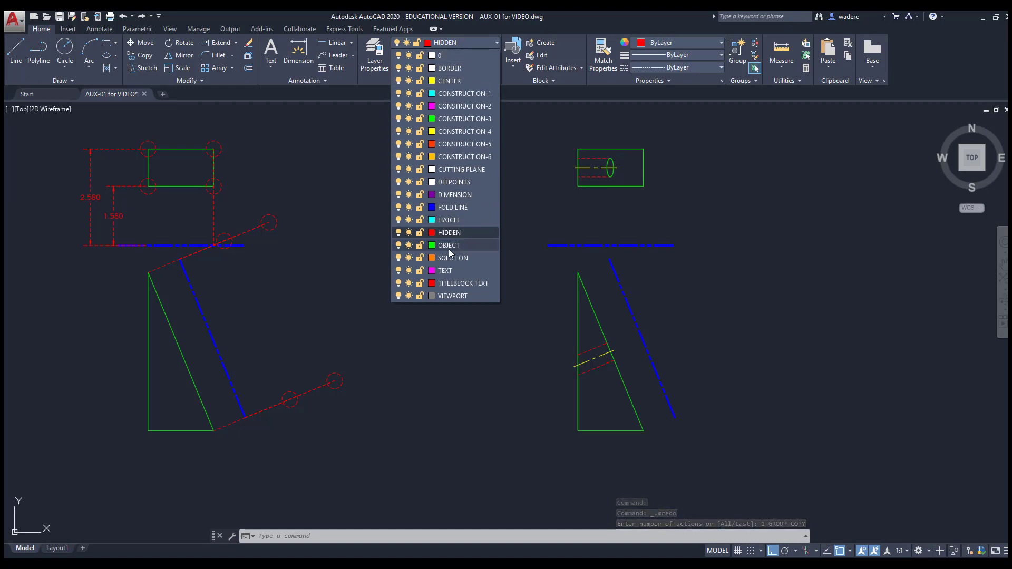
click(449, 246)
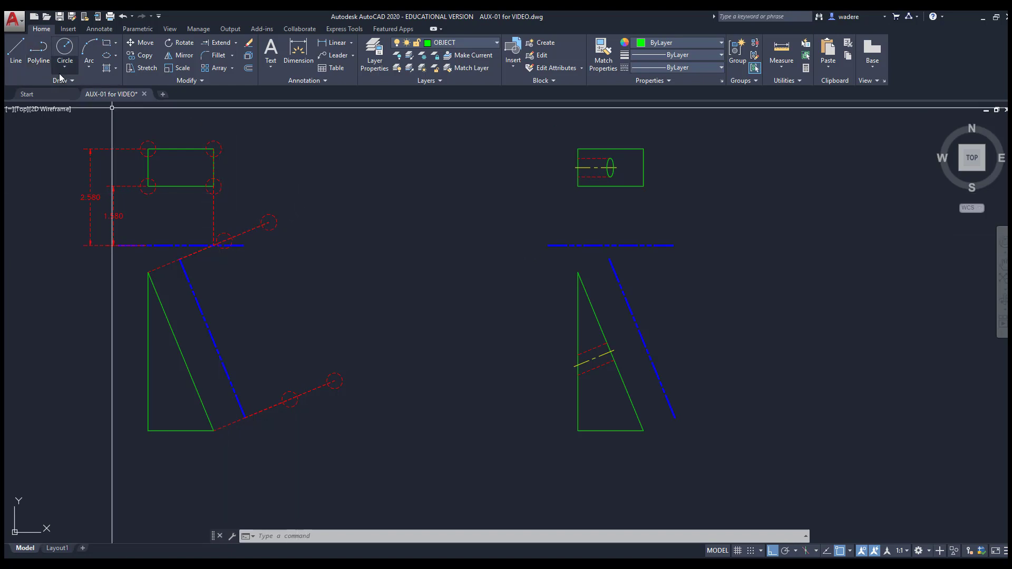
click(39, 50)
click(225, 240)
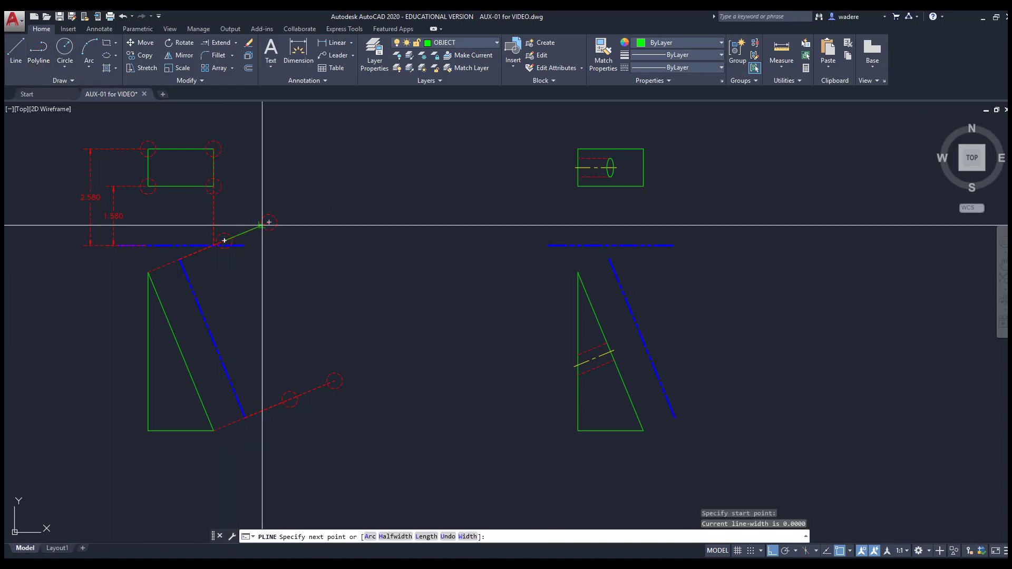
click(269, 222)
click(335, 380)
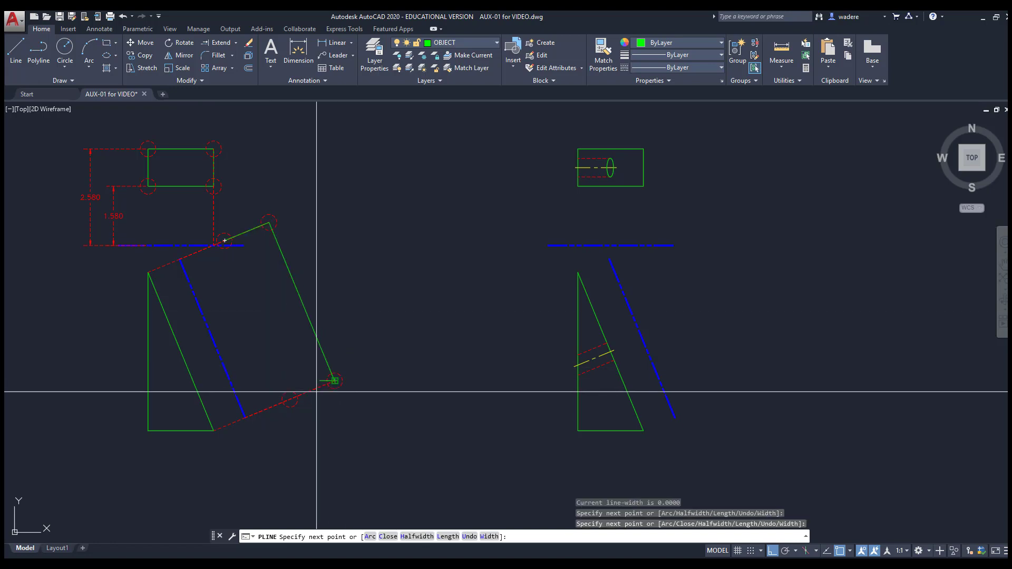
click(290, 400)
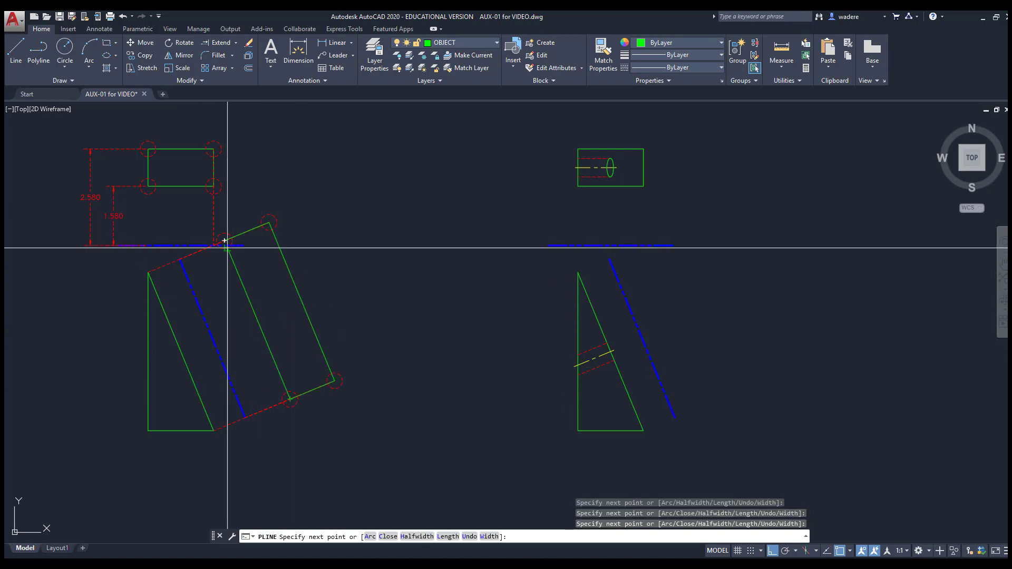
click(224, 241)
right_click(225, 240)
click(247, 246)
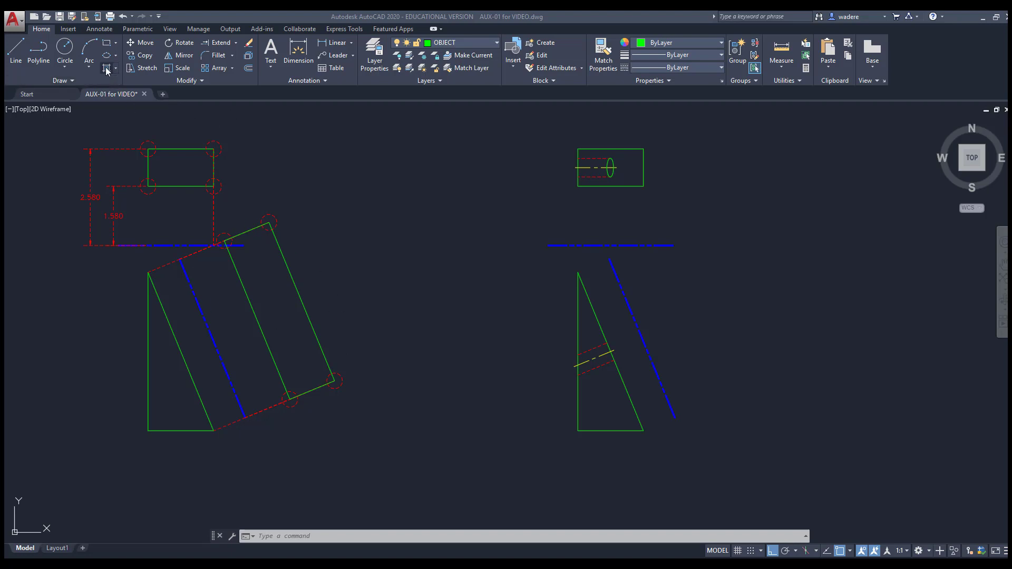
Examine the area and other properties of the auxiliary view's rectangular polyline
key(ctrl+1)
scroll(448, 303, up, 1)
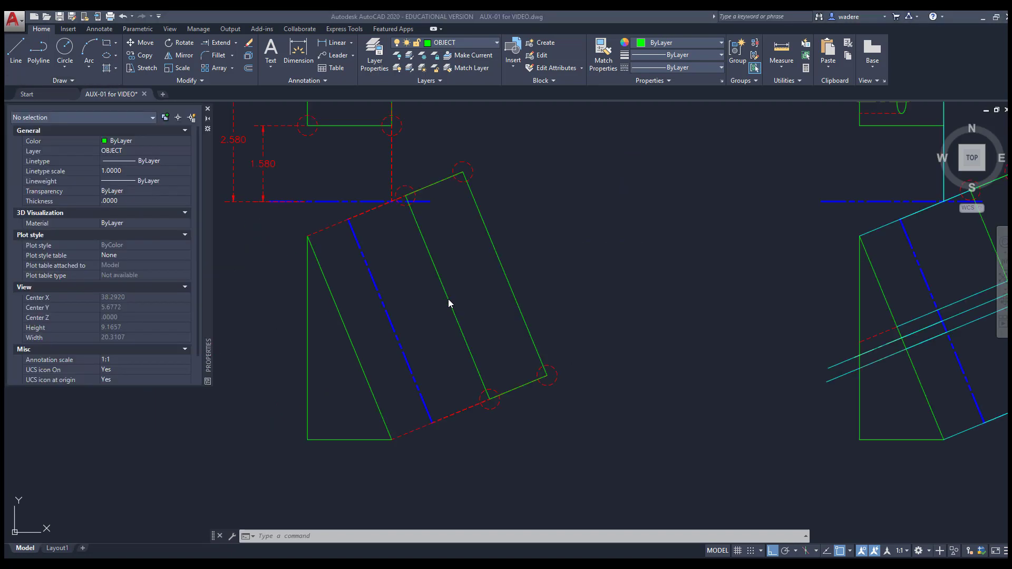
click(447, 297)
mouse_move(447, 297)
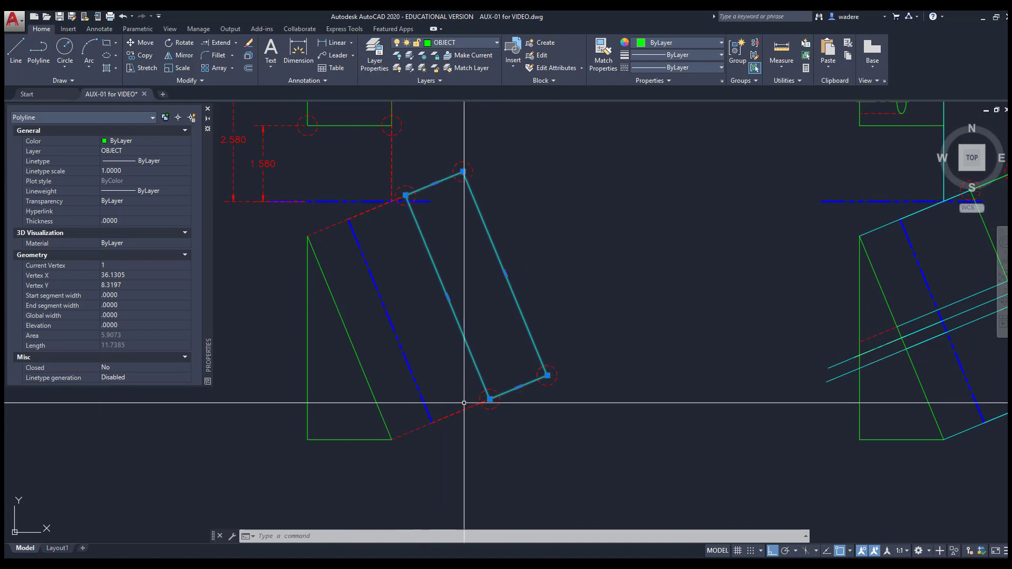
key(Escape)
key(Escape)
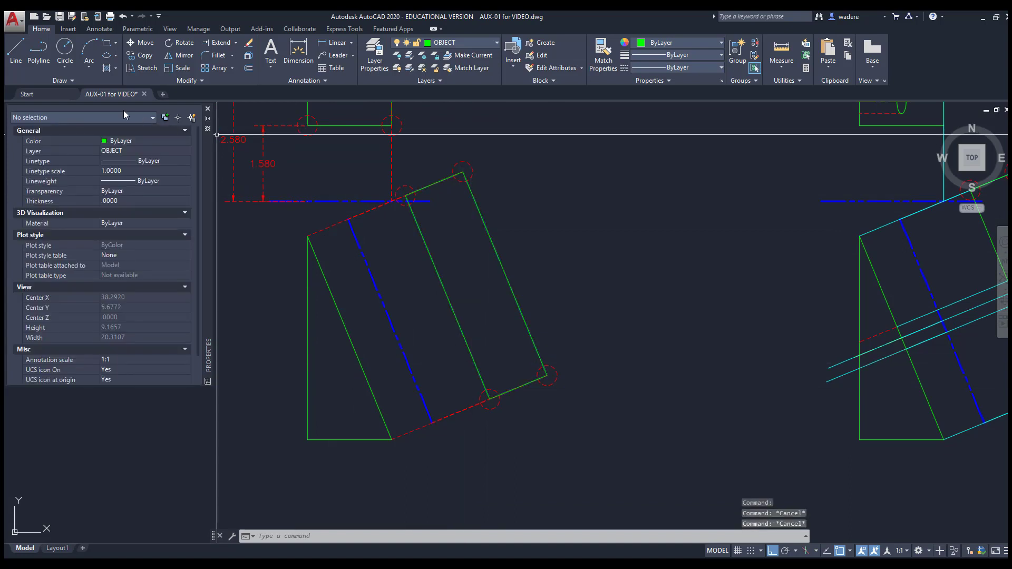
Hatch the auxiliary view's rectangular outline with the ANSI31 pattern at scale 1
click(107, 69)
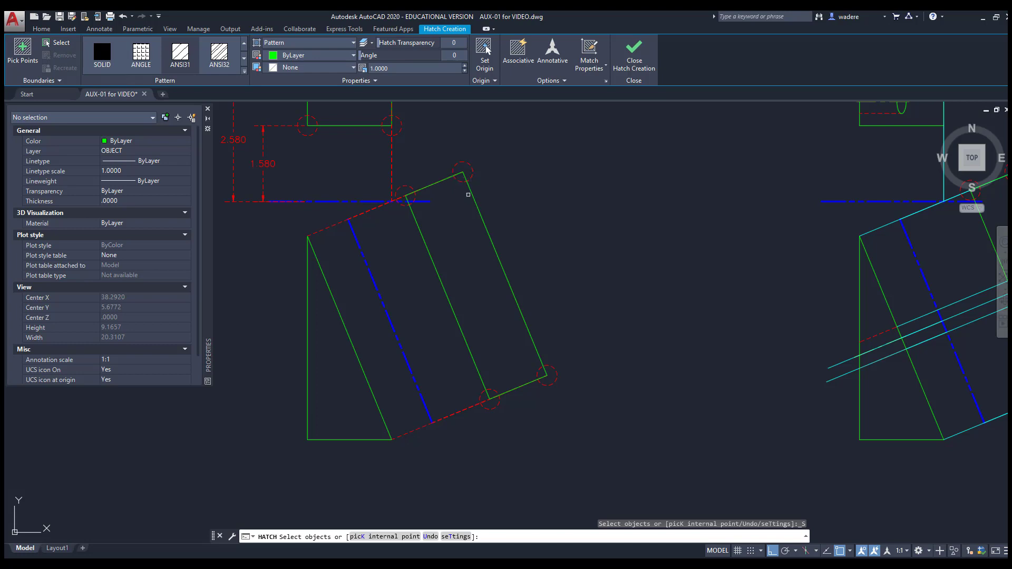
click(479, 202)
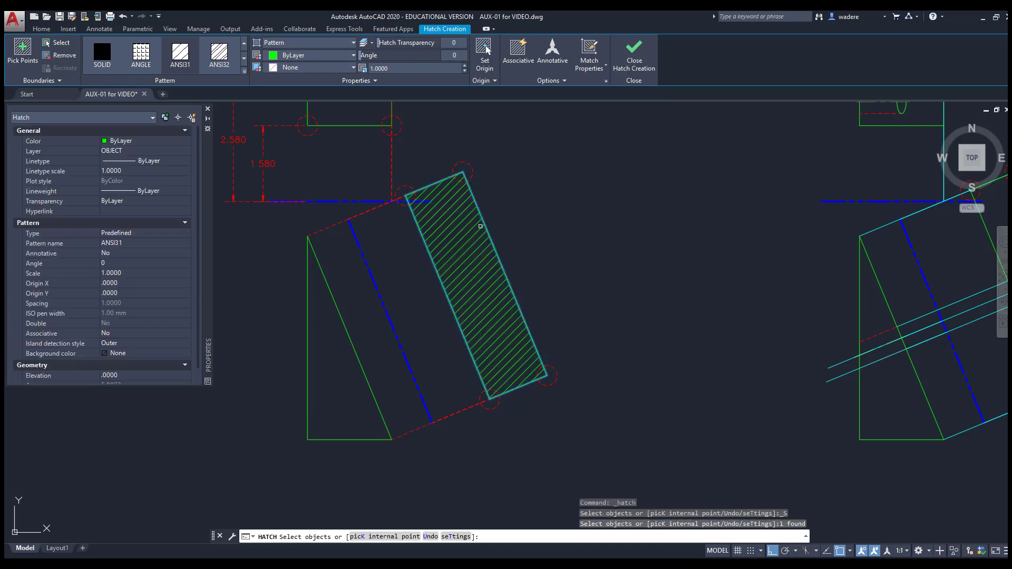
right_click(480, 226)
click(493, 230)
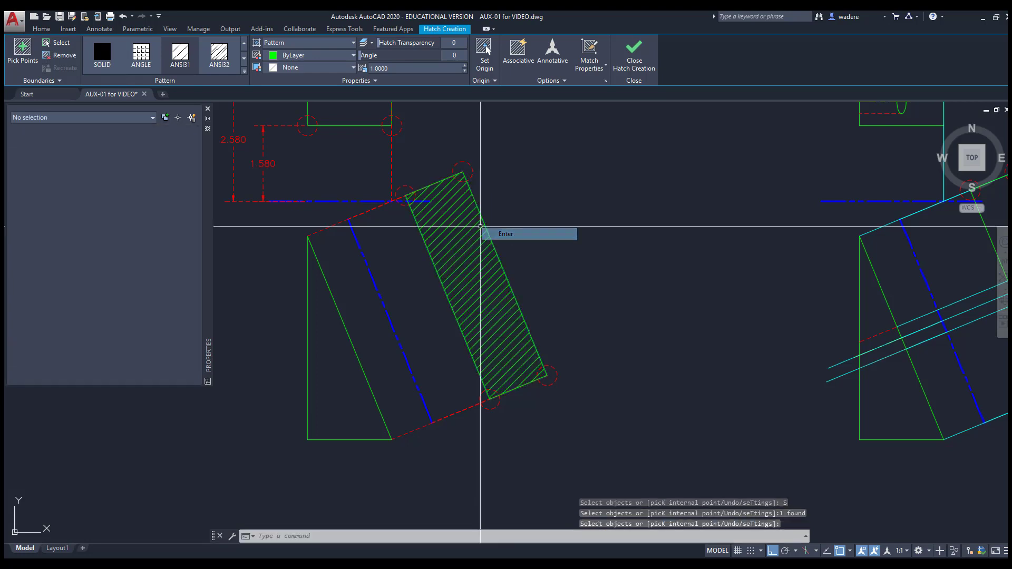
click(469, 274)
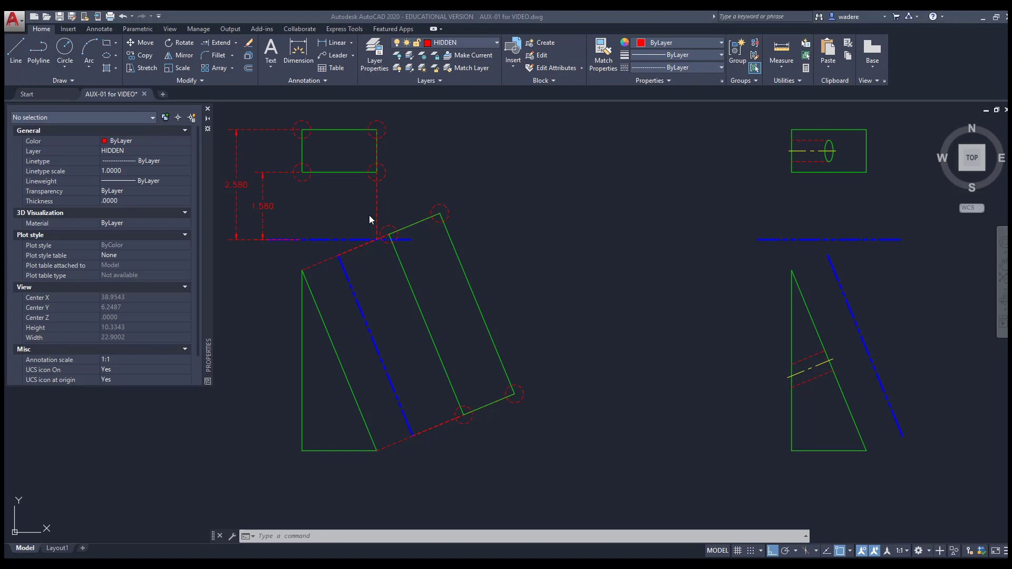
Draw two vertical lines on the HIDDEN layer from the second wedge's lower top-view corners to below its front view
middle_drag(701, 320, 266, 314)
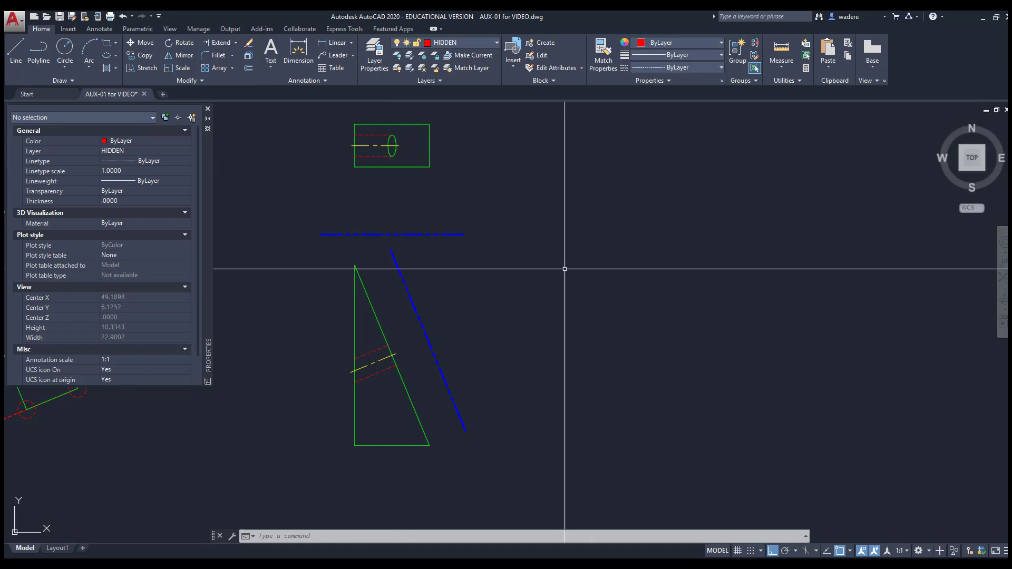
click(17, 64)
click(355, 168)
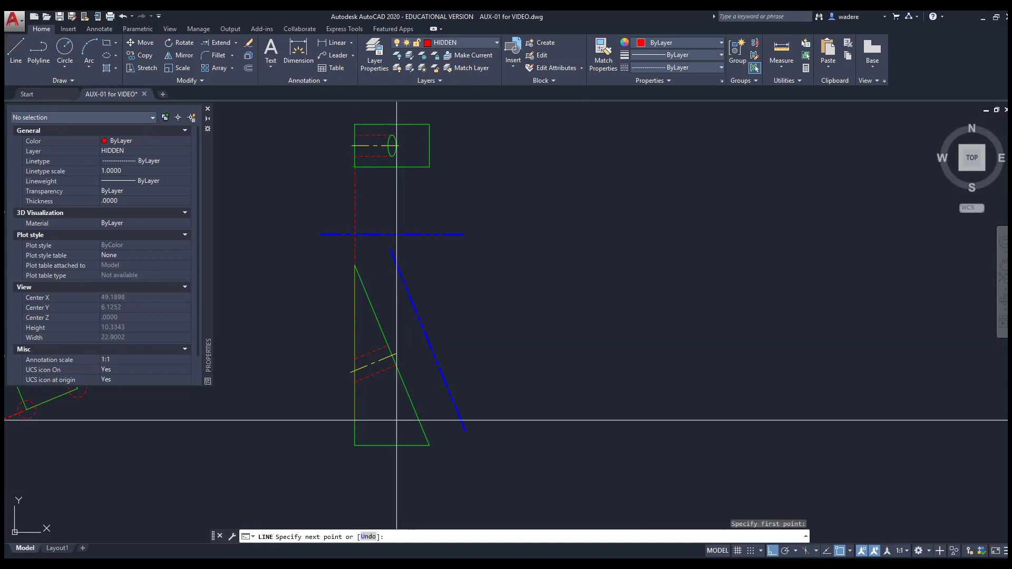
click(363, 482)
right_click(365, 483)
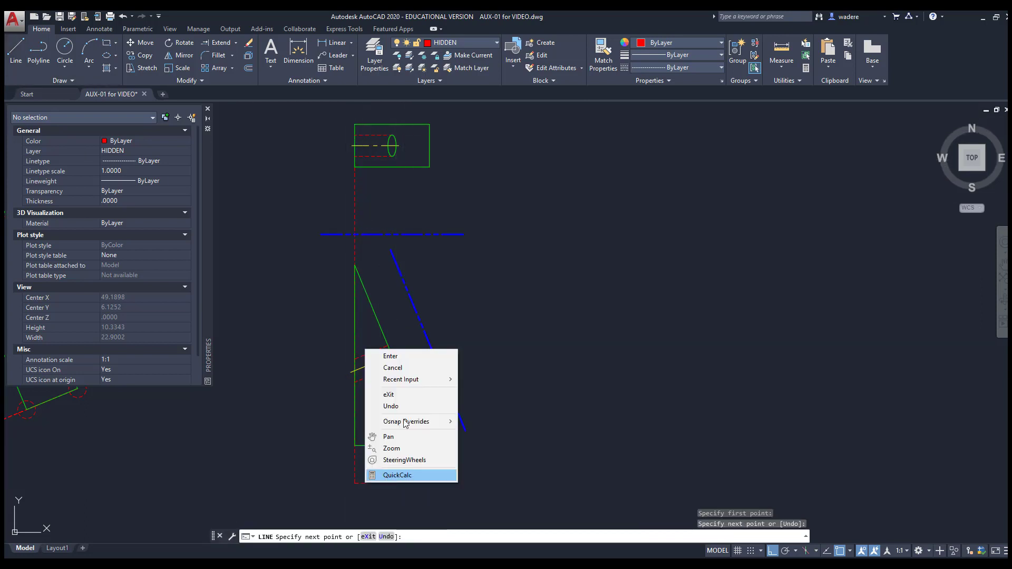
click(399, 356)
click(15, 50)
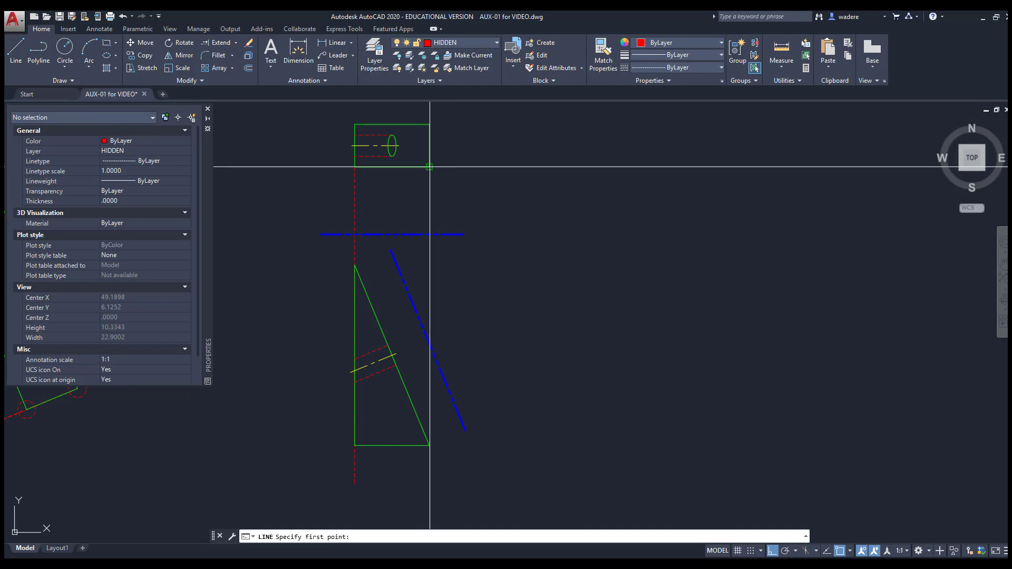
click(430, 167)
click(445, 464)
right_click(445, 463)
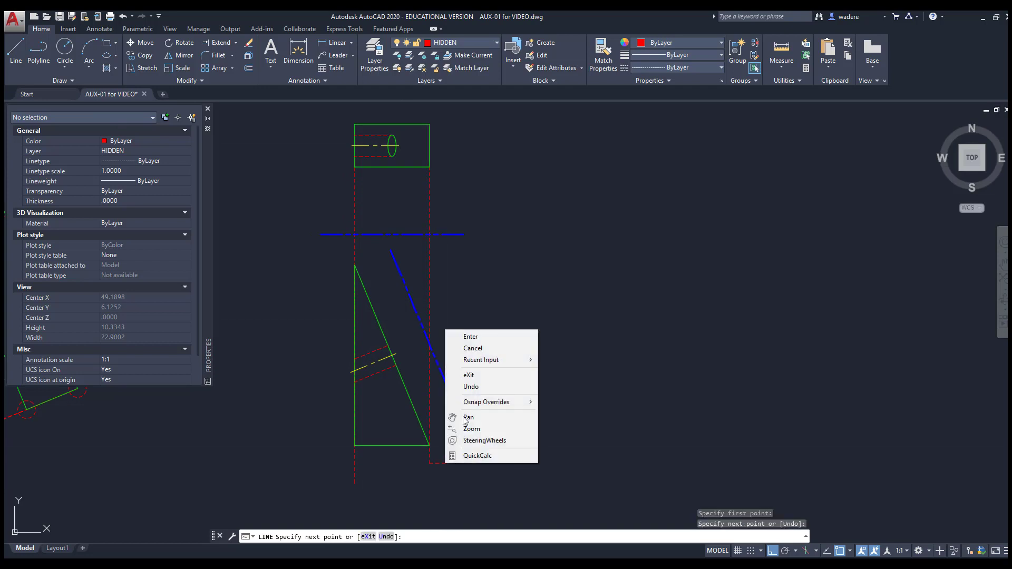
click(469, 338)
Erase the two vertical alignment lines running past the second wedge's front view
scroll(373, 467, up, 6)
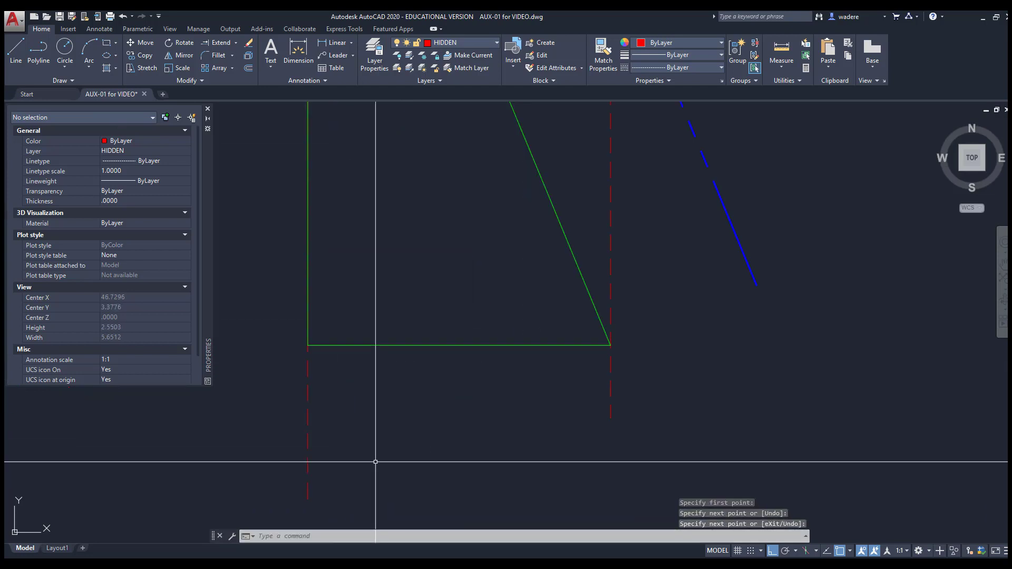
click(625, 396)
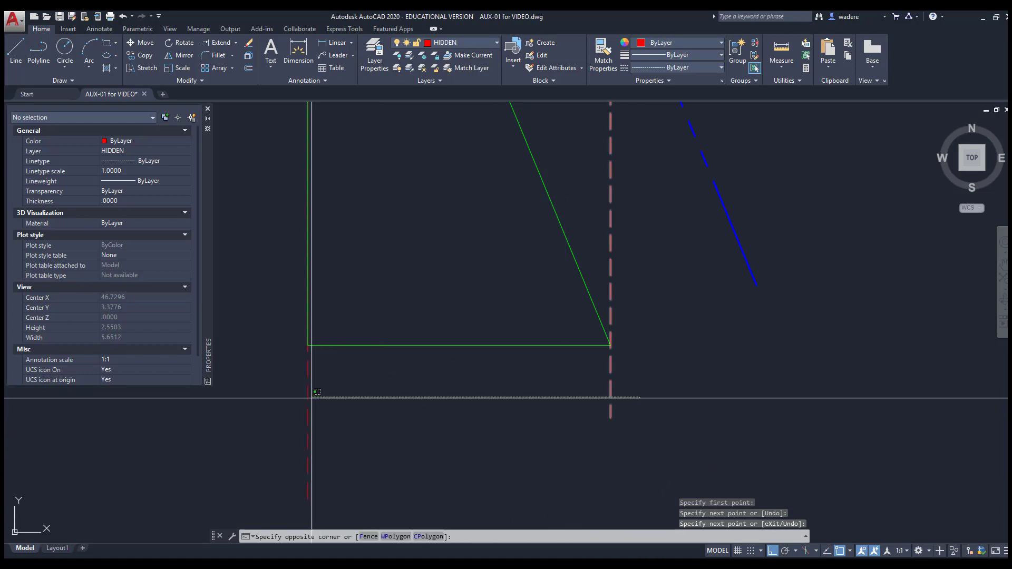
click(288, 396)
key(Delete)
scroll(332, 312, down, 6)
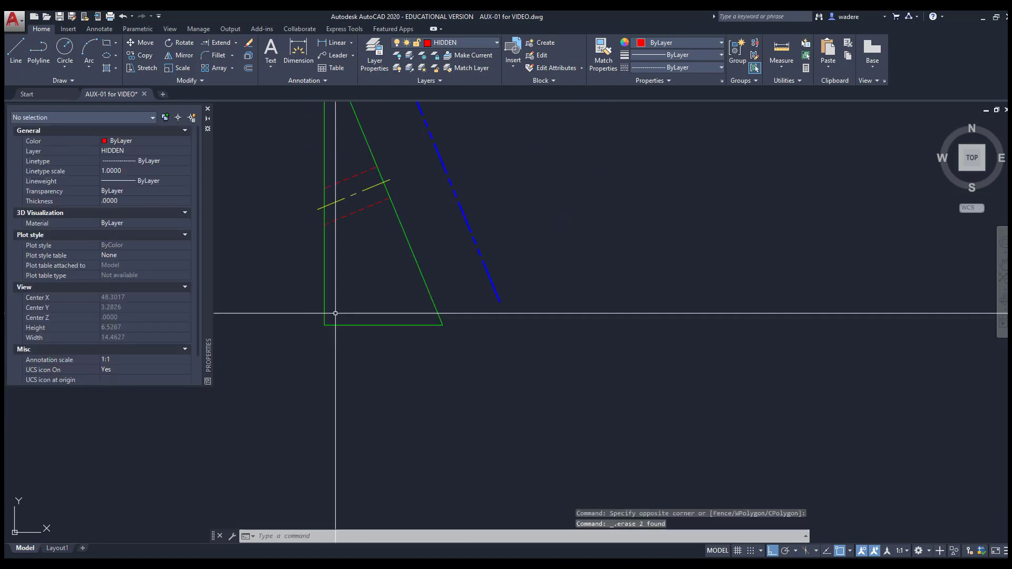
Draw a vertical depth line from the second wedge's upper-right top-view corner to the horizontal fold line
mouse_move(339, 305)
middle_down()
mouse_move(308, 438)
mouse_move(323, 474)
mouse_move(318, 458)
middle_up()
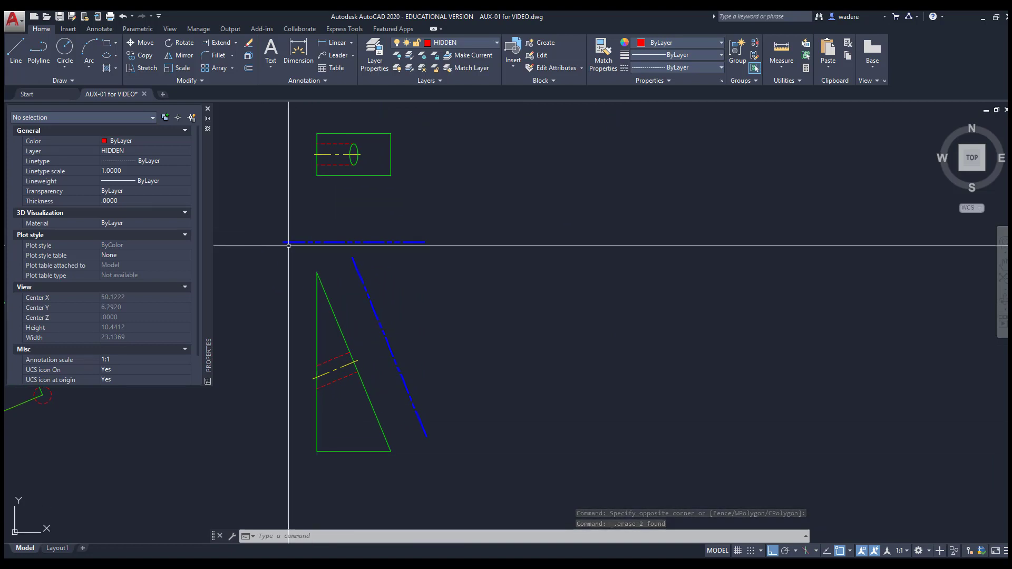
click(20, 64)
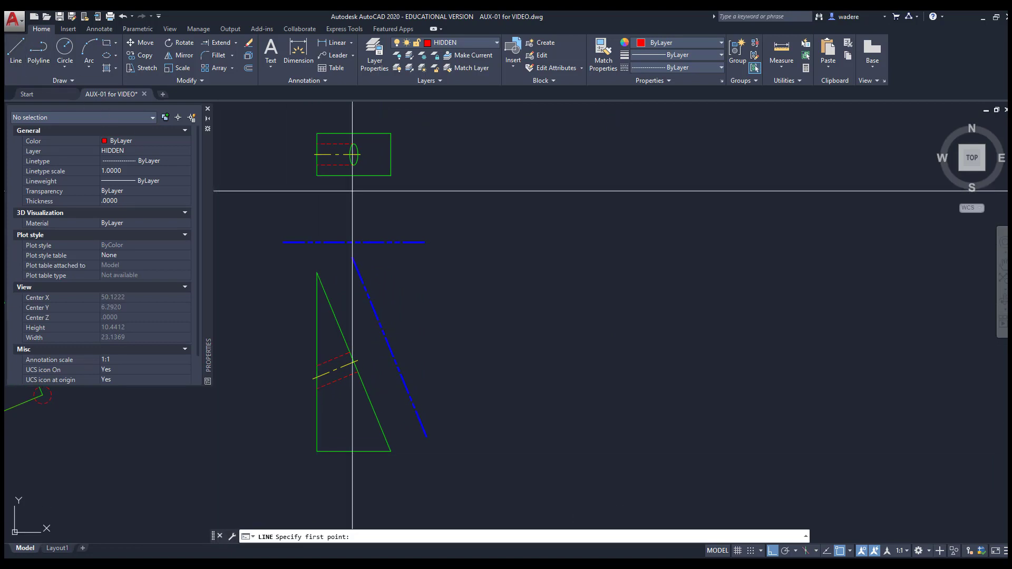
click(391, 134)
click(391, 242)
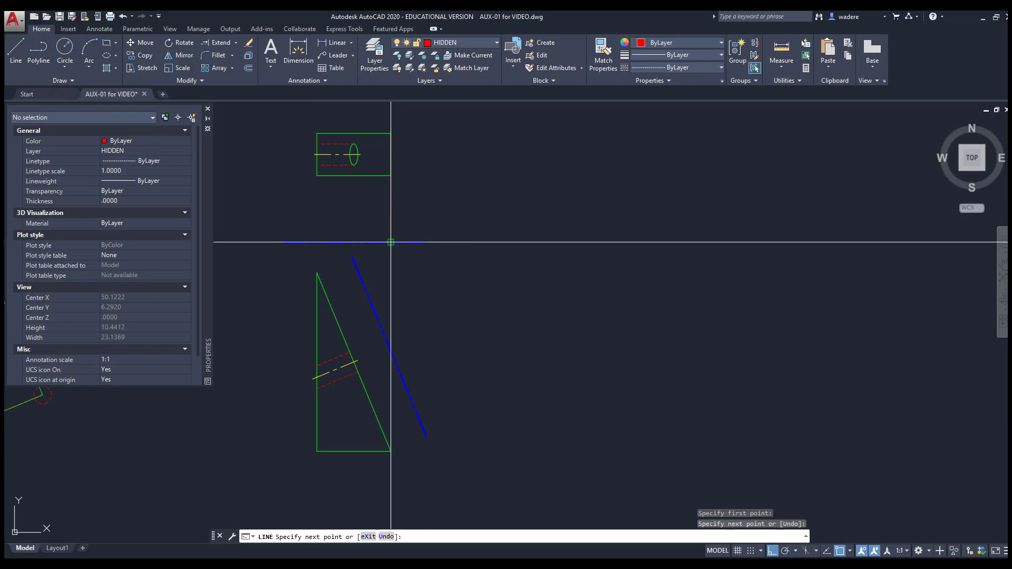
right_click(398, 230)
click(420, 238)
Draw a second vertical depth line from the top view's lower-right corner to the horizontal fold line
right_click(390, 161)
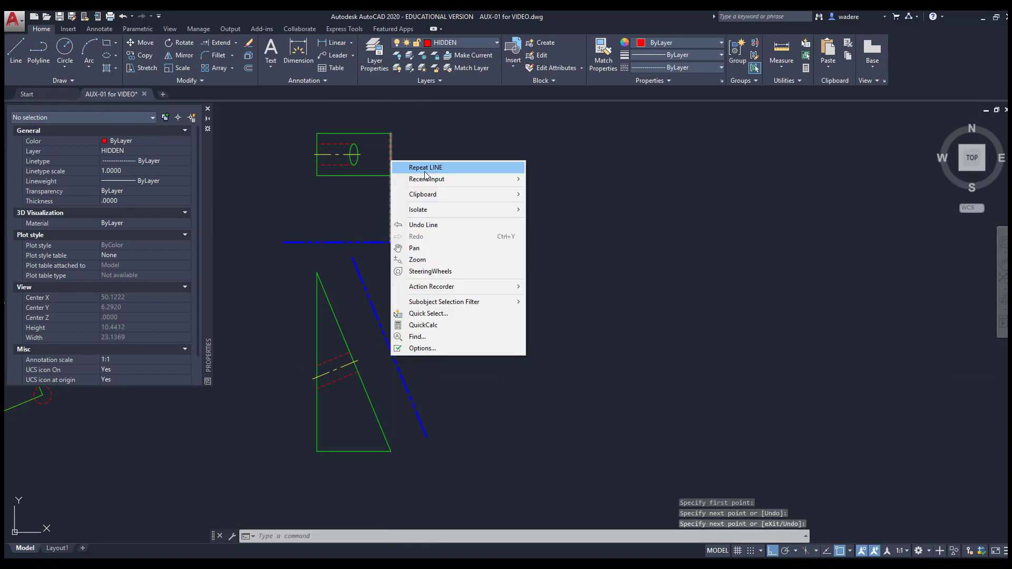
click(425, 170)
click(390, 176)
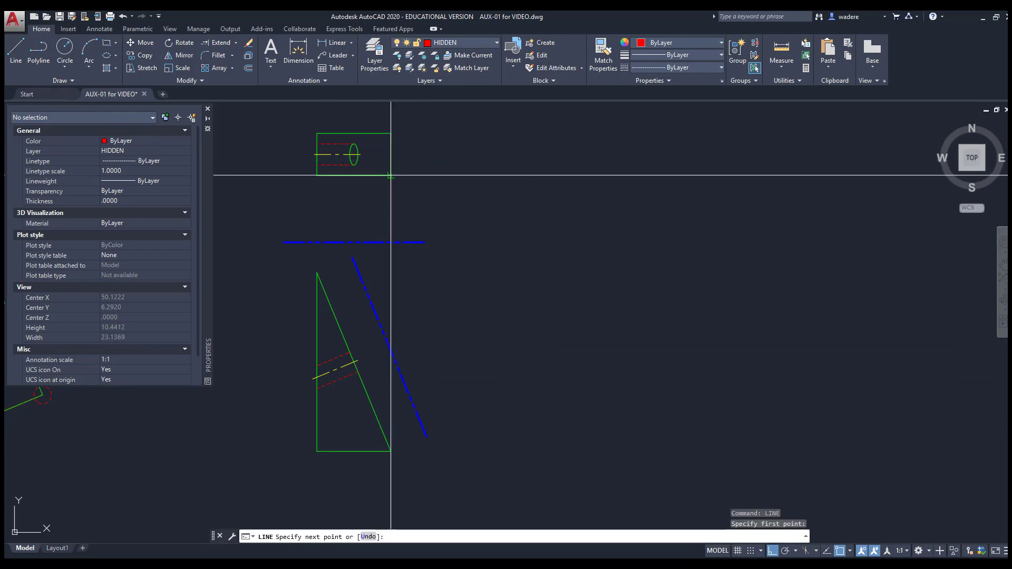
click(391, 242)
right_click(418, 243)
click(435, 251)
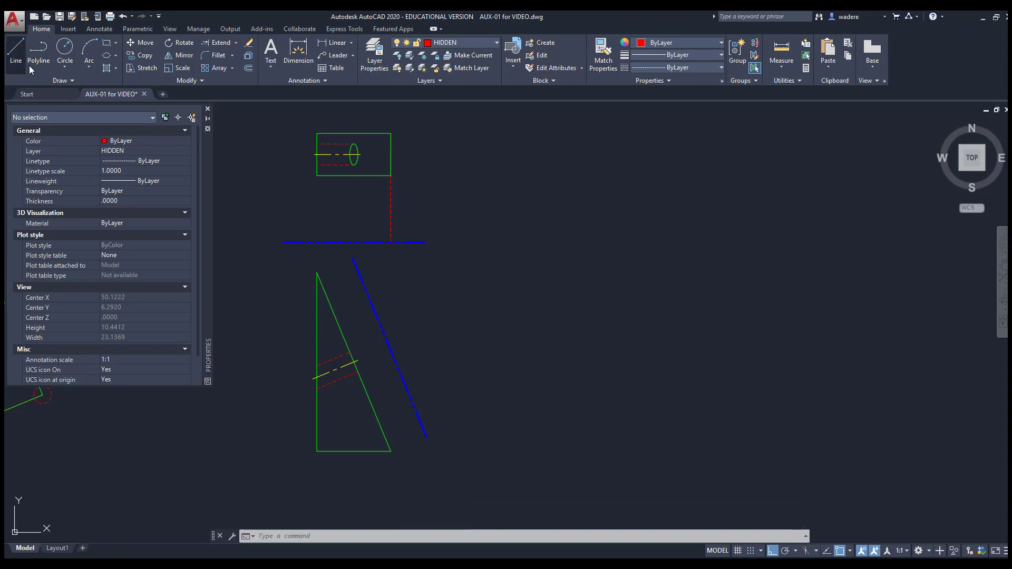
Draw a projection line from the front view's apex to the upper end of the inclined fold line
click(16, 52)
click(316, 272)
click(352, 258)
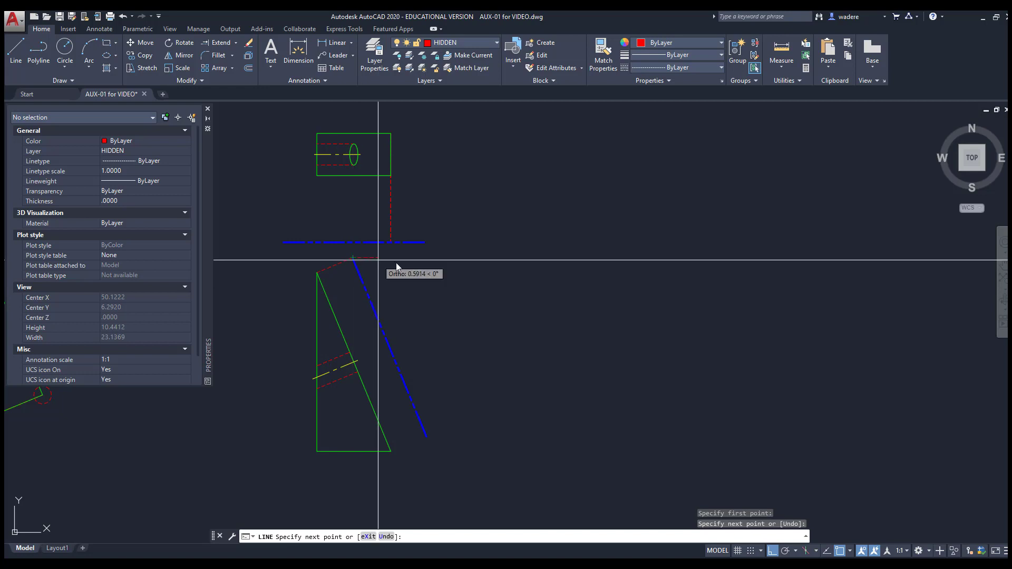
right_click(437, 261)
click(447, 267)
Draw a projection line from the front view's lower-right corner to the lower end of the inclined fold line
right_click(438, 330)
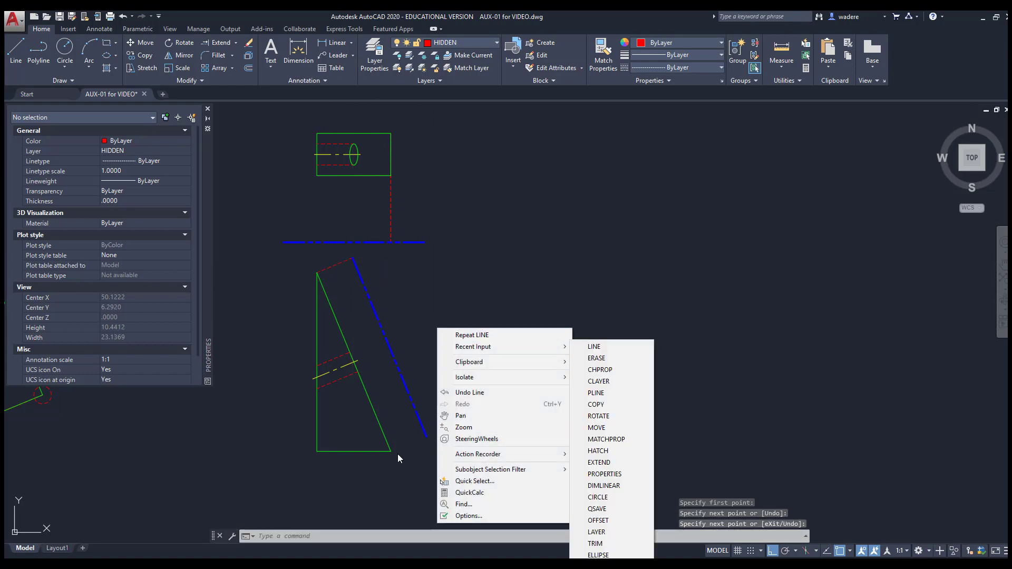
click(472, 336)
click(391, 452)
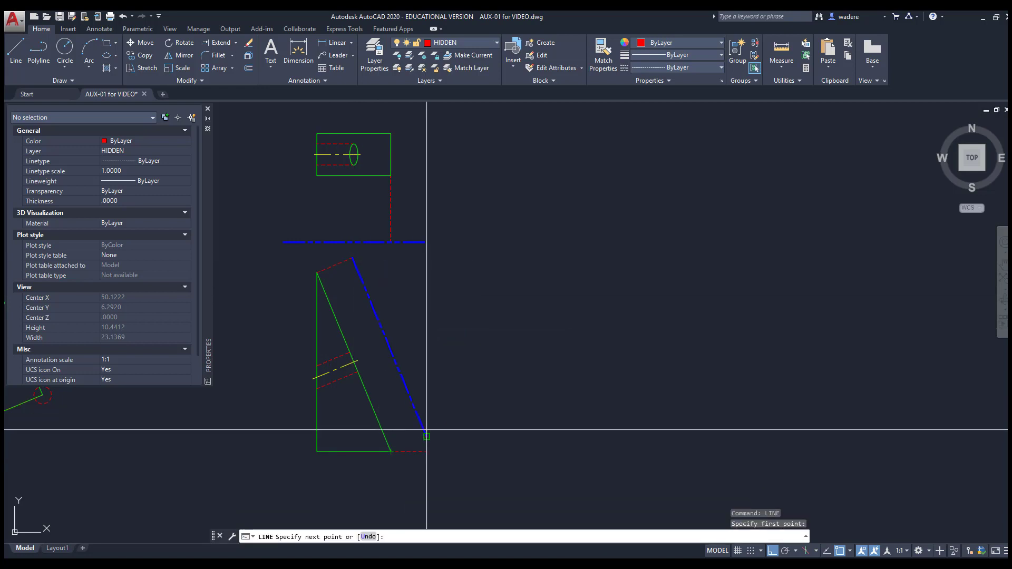
click(427, 437)
right_click(452, 419)
click(459, 425)
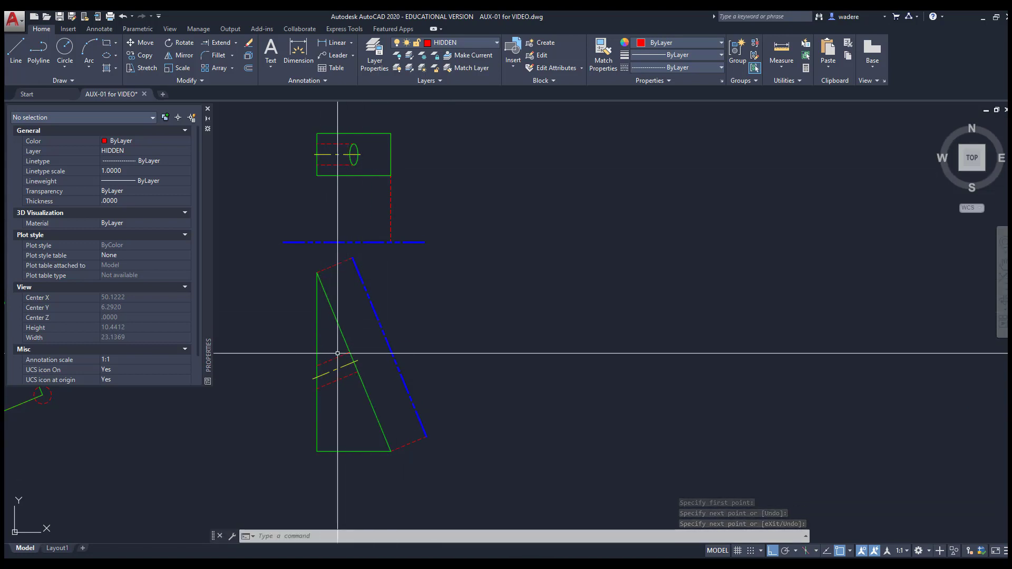
Copy the lower projection line from the wedge's lower-right corner to the hole's edge and centreline points on the inclined surface
click(143, 56)
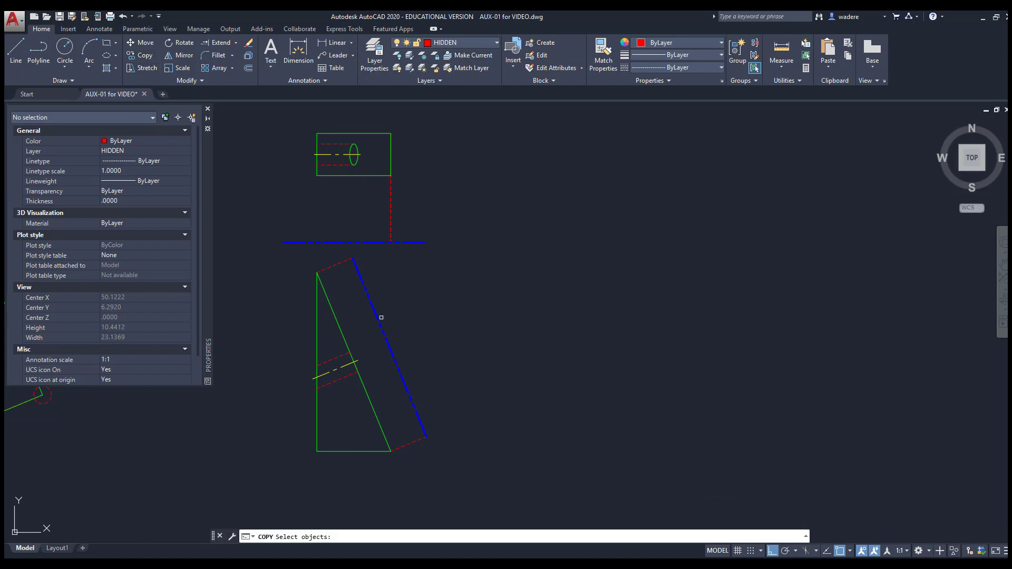
key(Return)
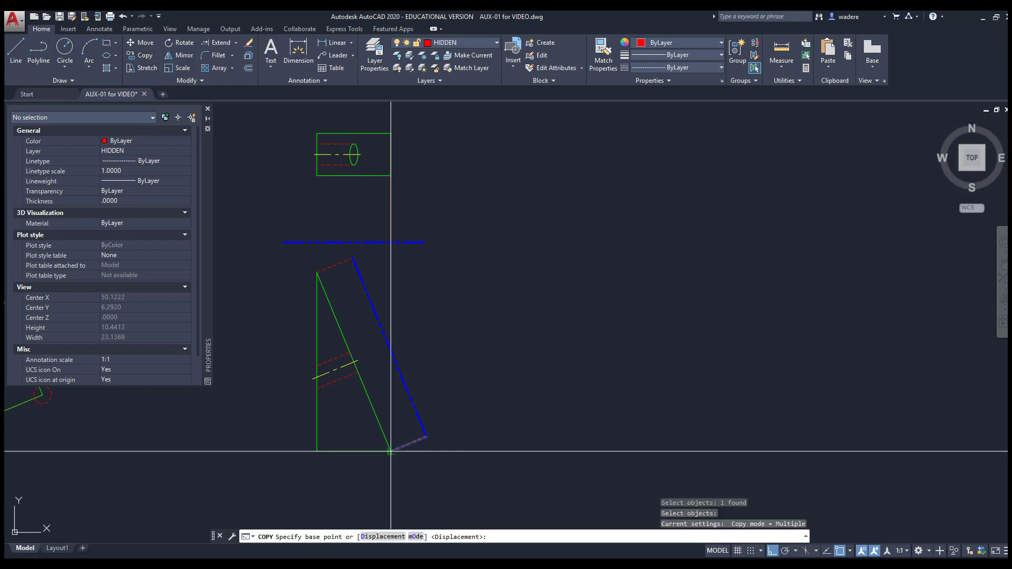
click(390, 452)
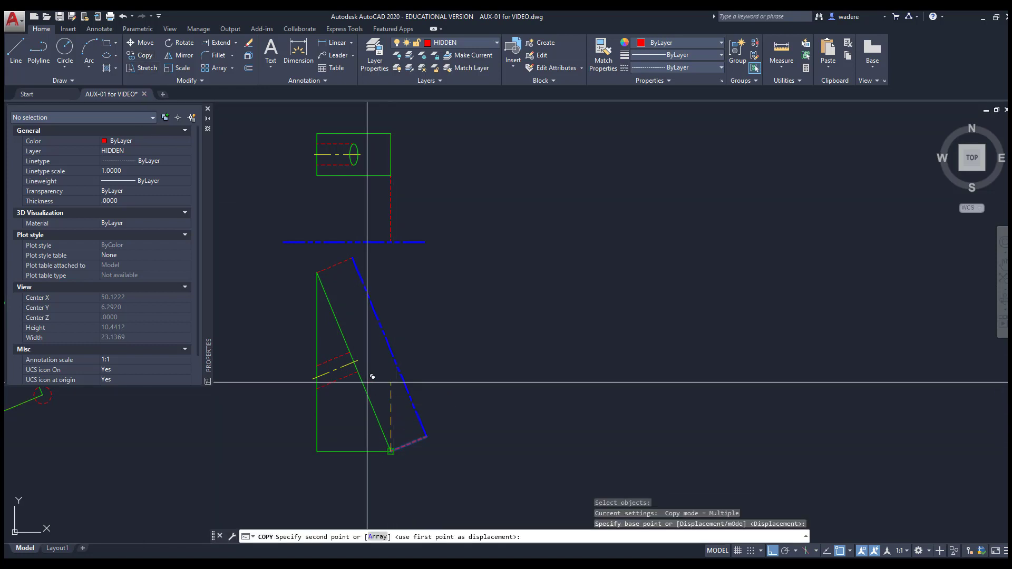
click(353, 354)
key(Return)
scroll(384, 312, down, 1)
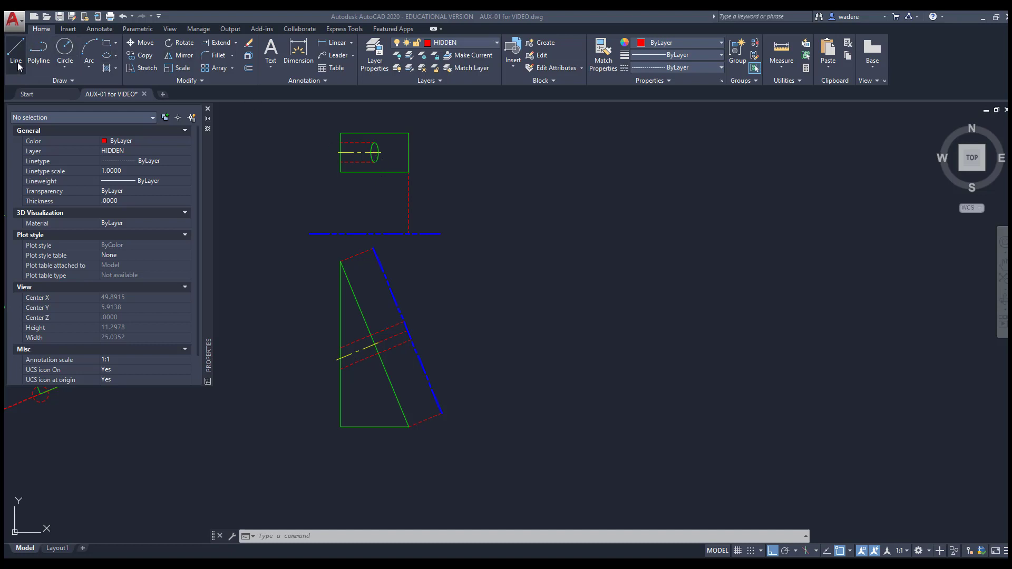
Draw a vertical depth line from the left quadrant of the top view's hole ellipse to the horizontal fold line
scroll(385, 159, up, 4)
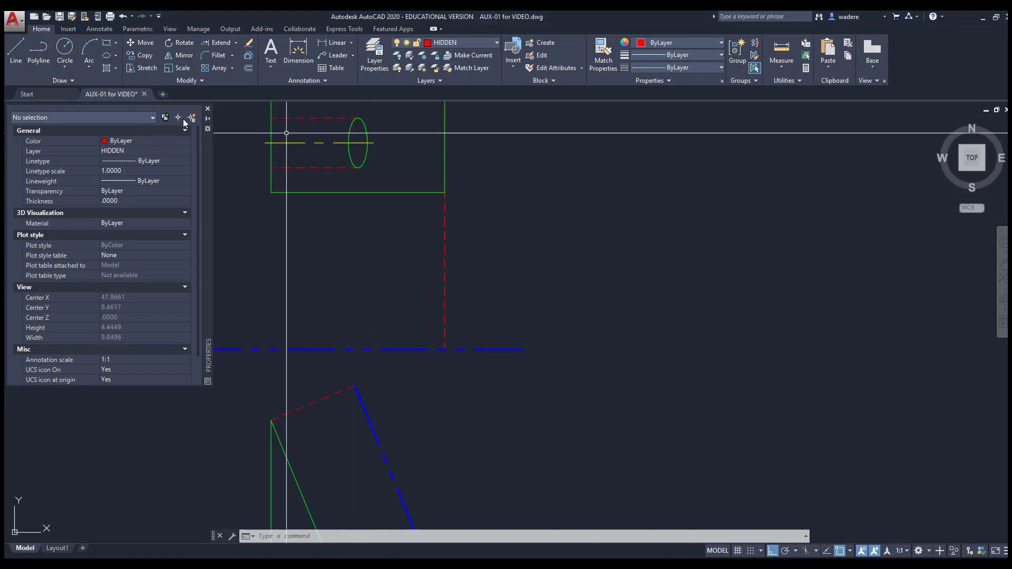
click(14, 59)
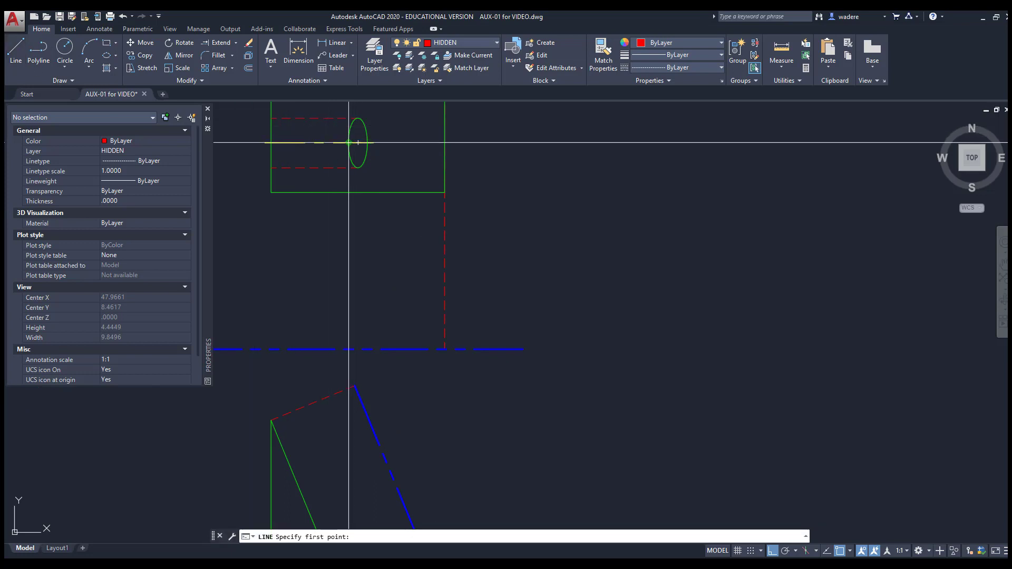
click(348, 349)
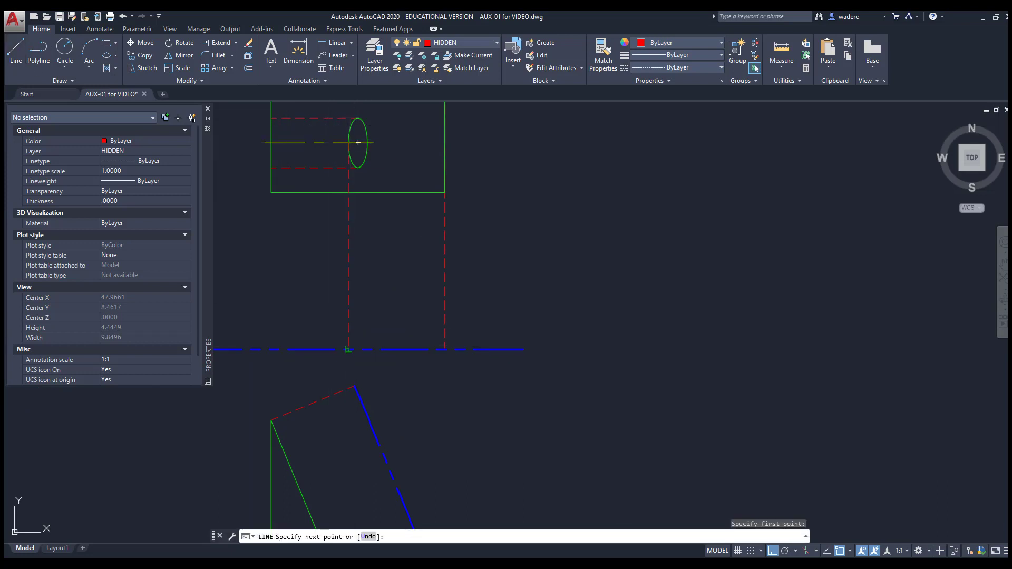
right_click(352, 318)
click(366, 323)
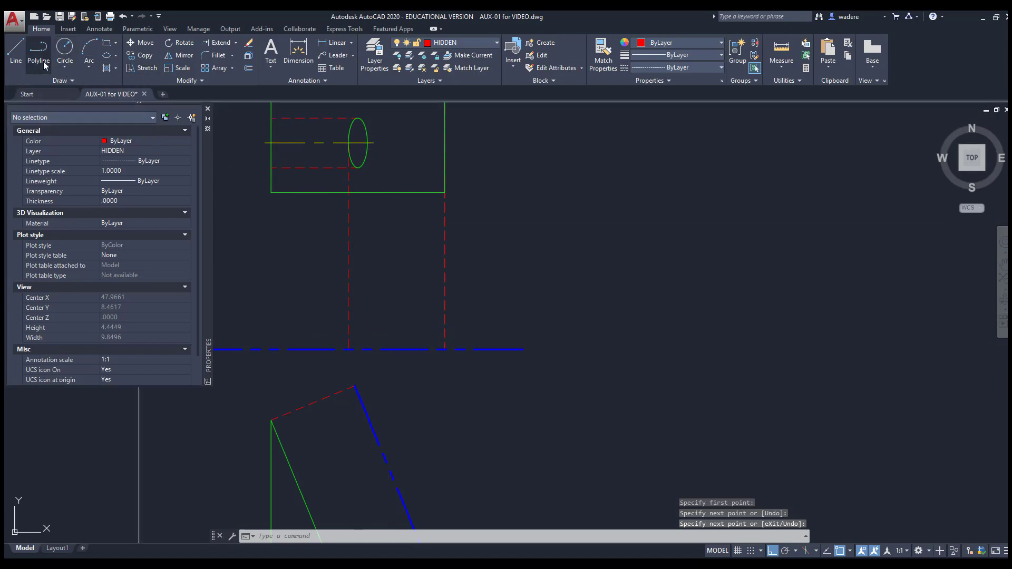
Draw a vertical depth line from the hole ellipse's lower quadrant to the horizontal fold line
click(16, 52)
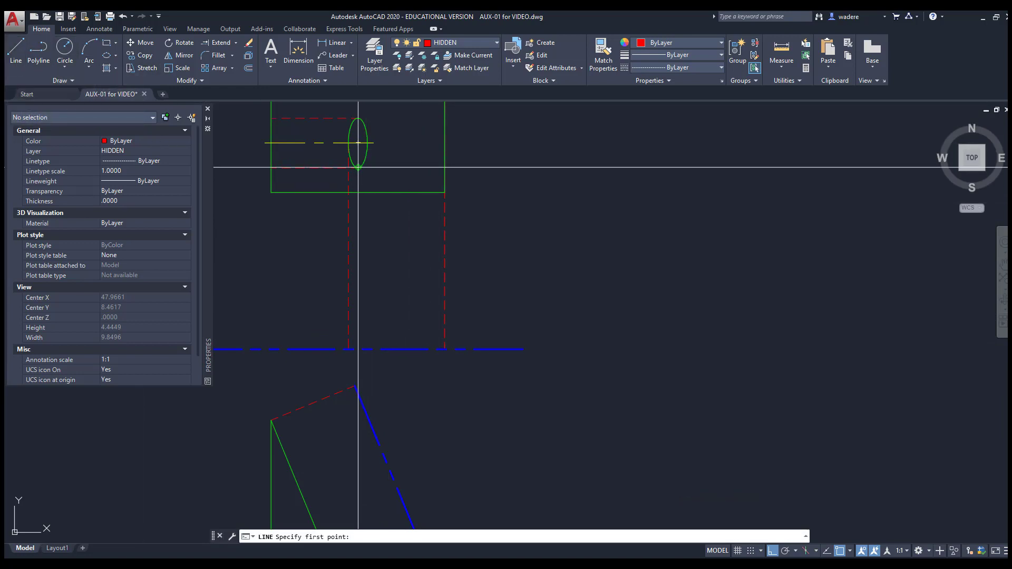
click(358, 349)
right_click(367, 345)
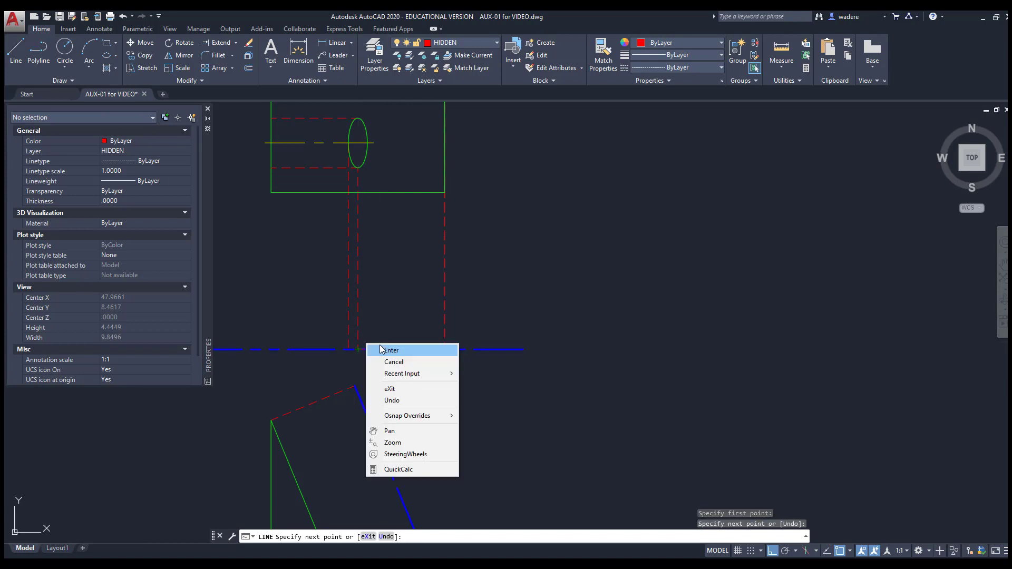
click(390, 350)
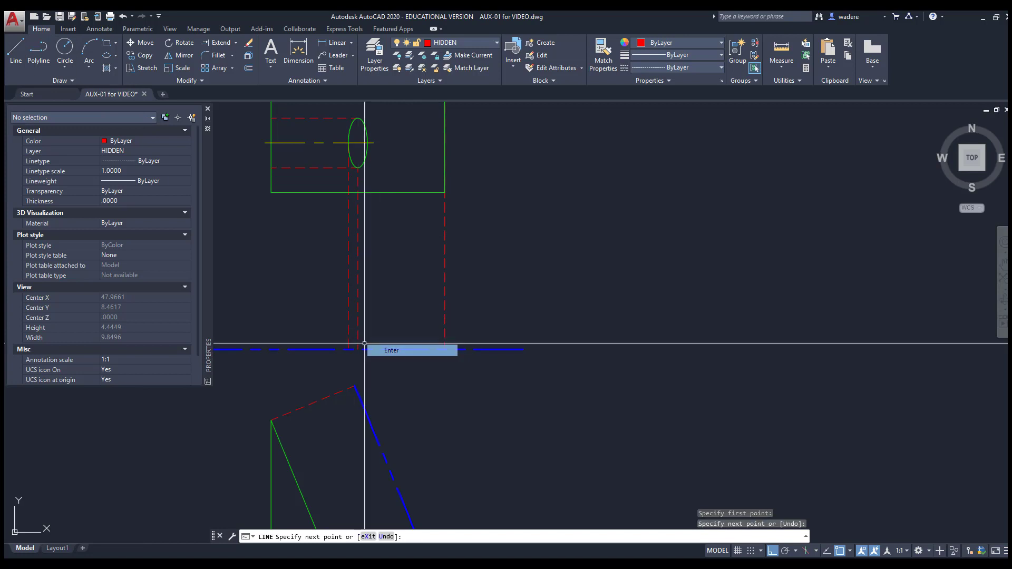
Draw a vertical line from the hole ellipse's centre to the horizontal fold line
click(15, 62)
click(358, 142)
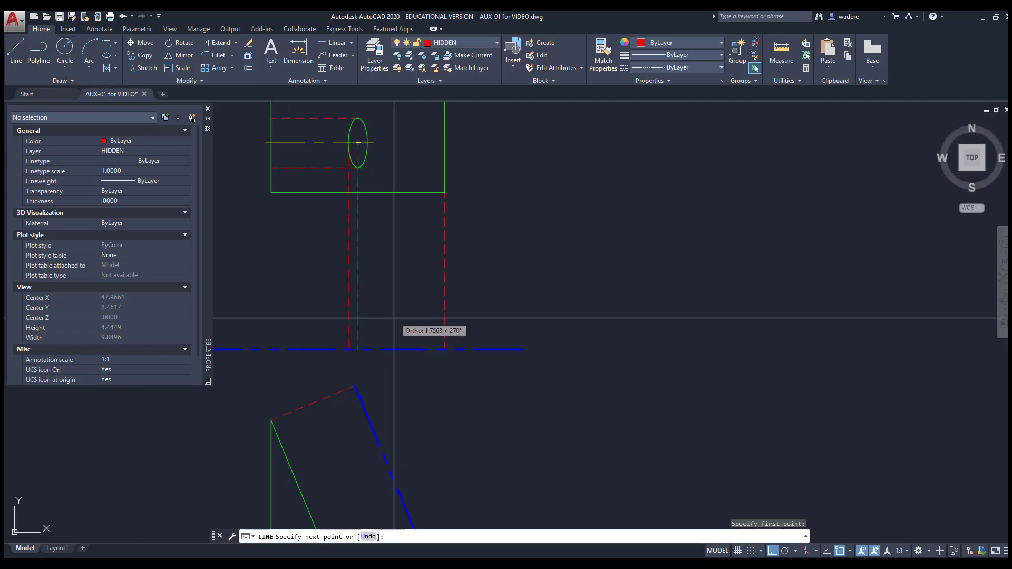
click(358, 349)
key(Return)
scroll(390, 267, down, 2)
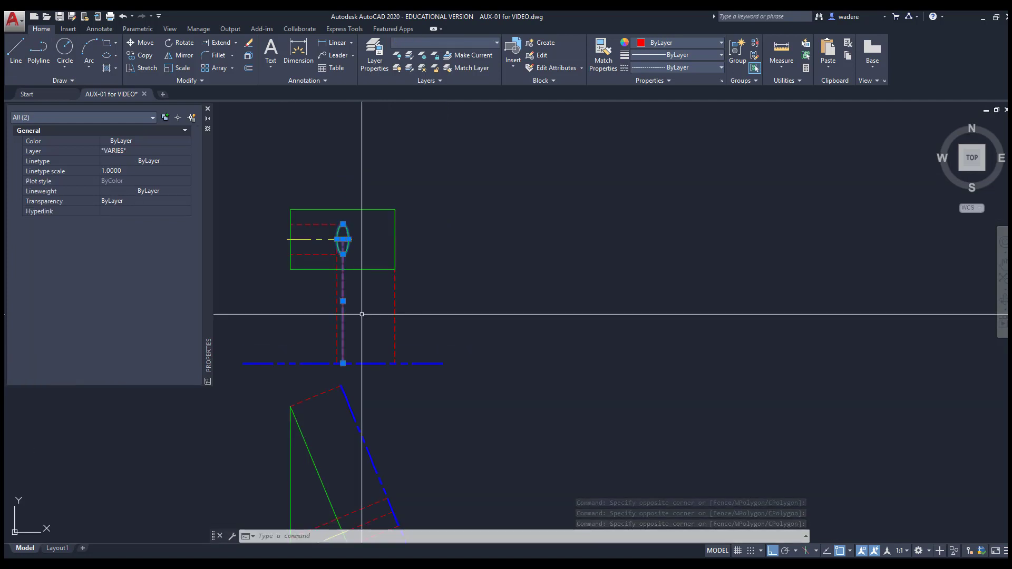
Copy the two depth lines at the top view's right edge from the horizontal fold line to the inclined fold line's lower endpoint
key(Escape)
mouse_move(362, 330)
middle_down()
mouse_move(357, 227)
mouse_move(337, 229)
middle_up()
scroll(357, 227, down, 2)
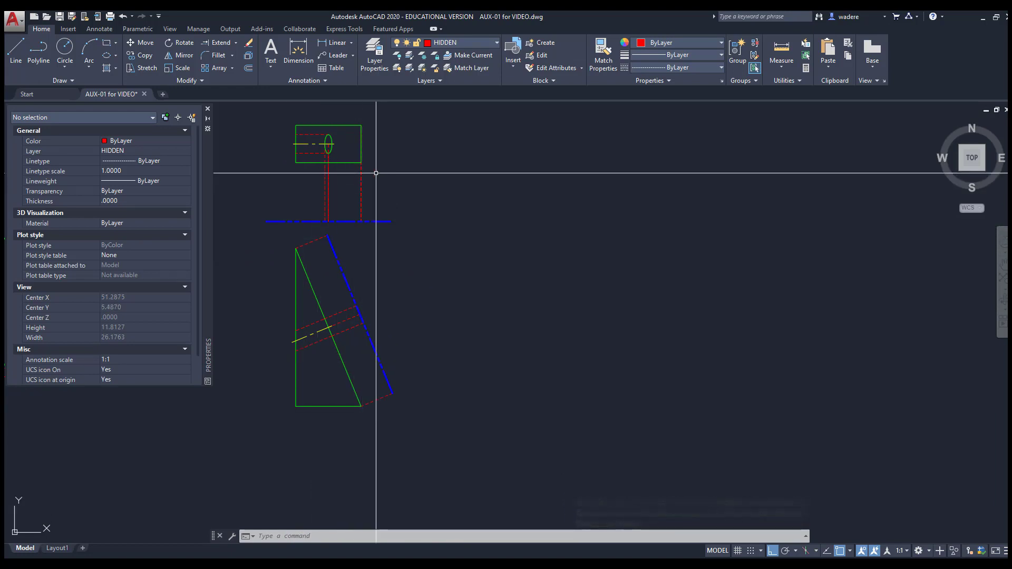
click(352, 213)
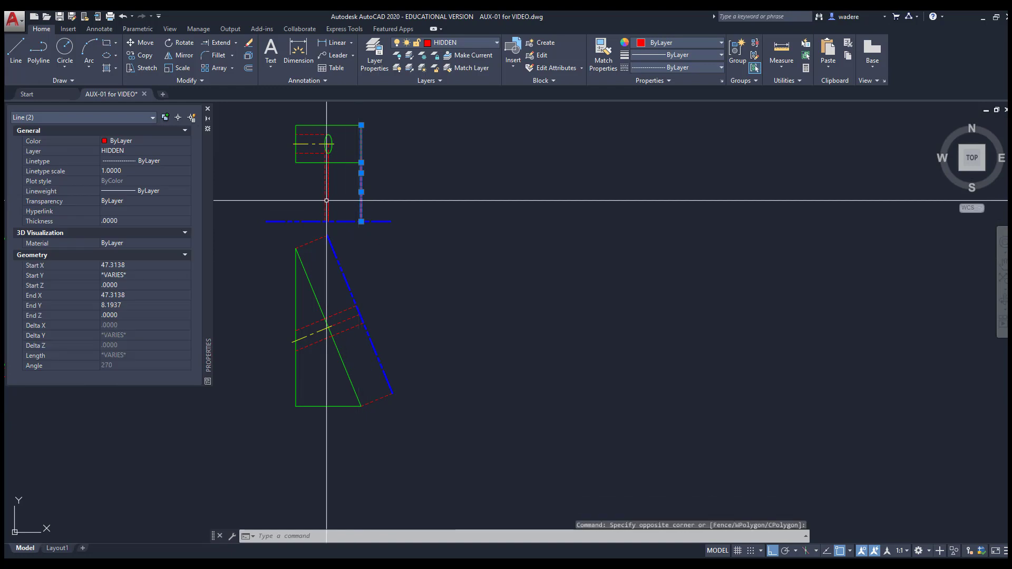
click(143, 56)
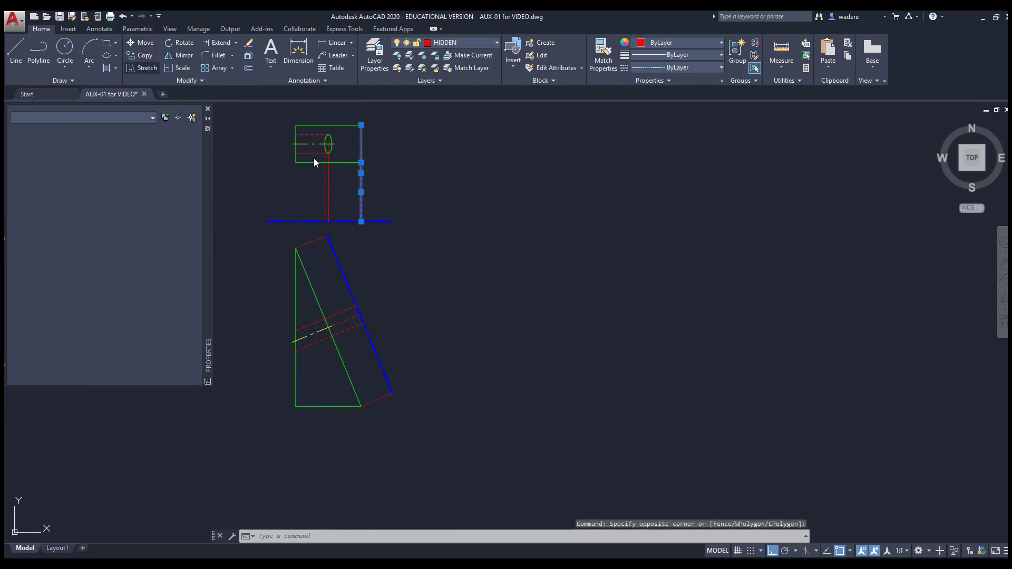
click(361, 221)
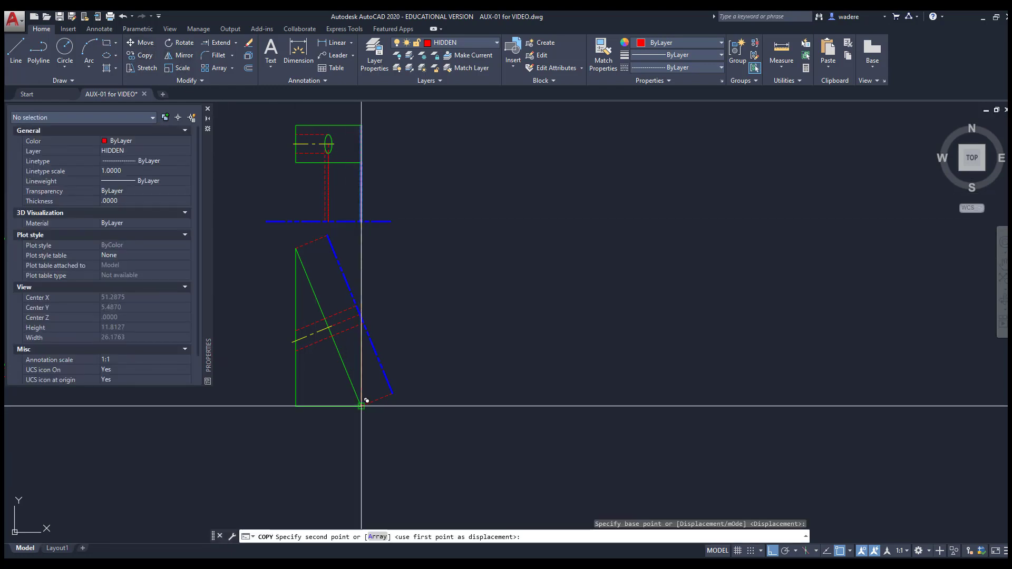
click(392, 392)
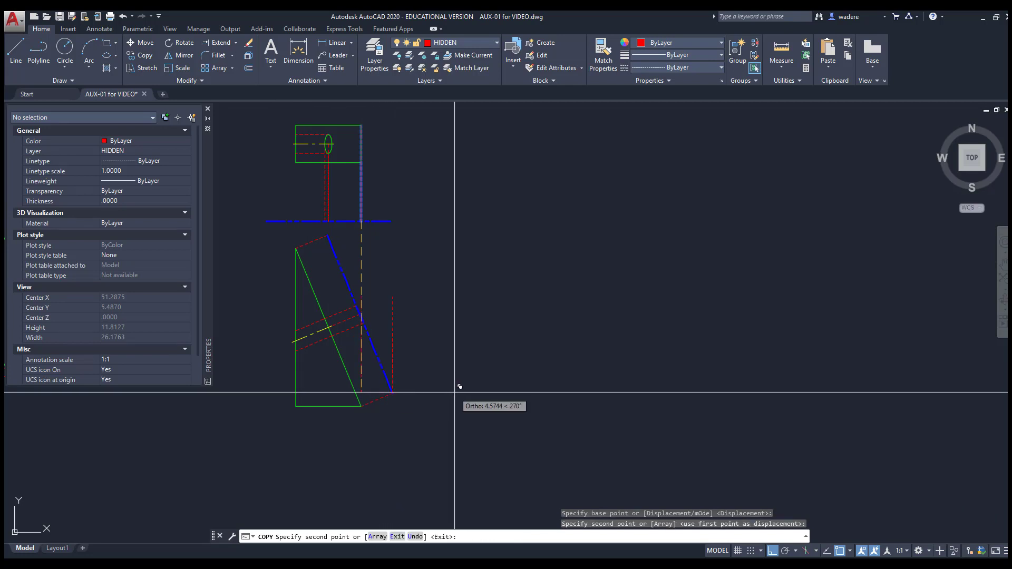
key(Escape)
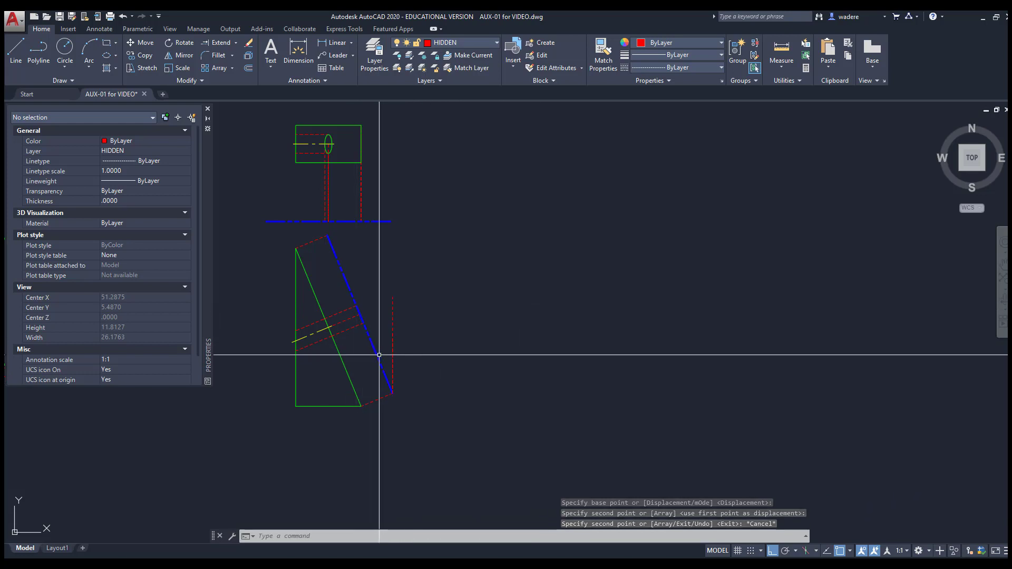
Rotate the copied depth lines by reference about the inclined fold line's lower endpoint to align them with the lower projection line
click(399, 362)
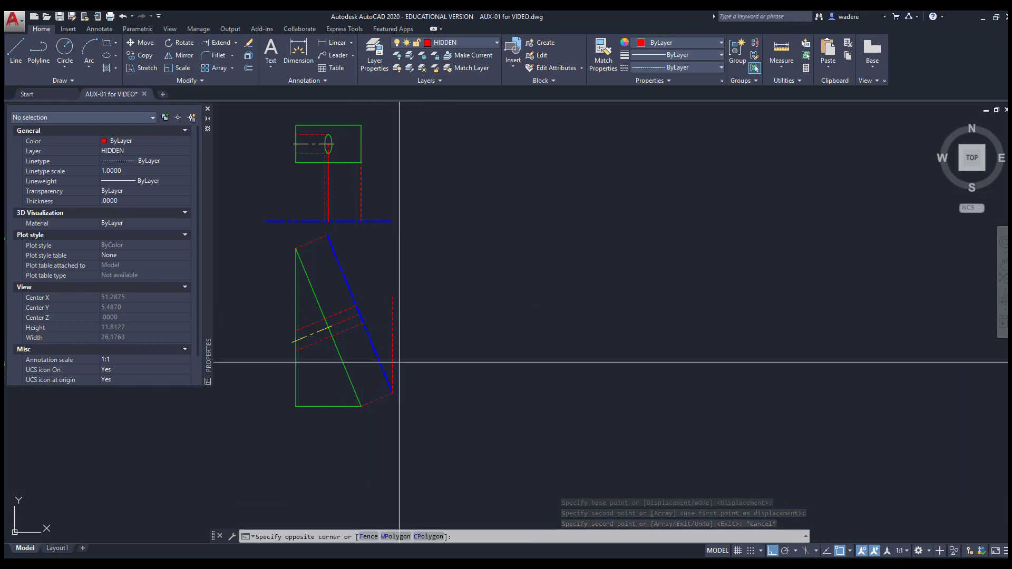
click(394, 336)
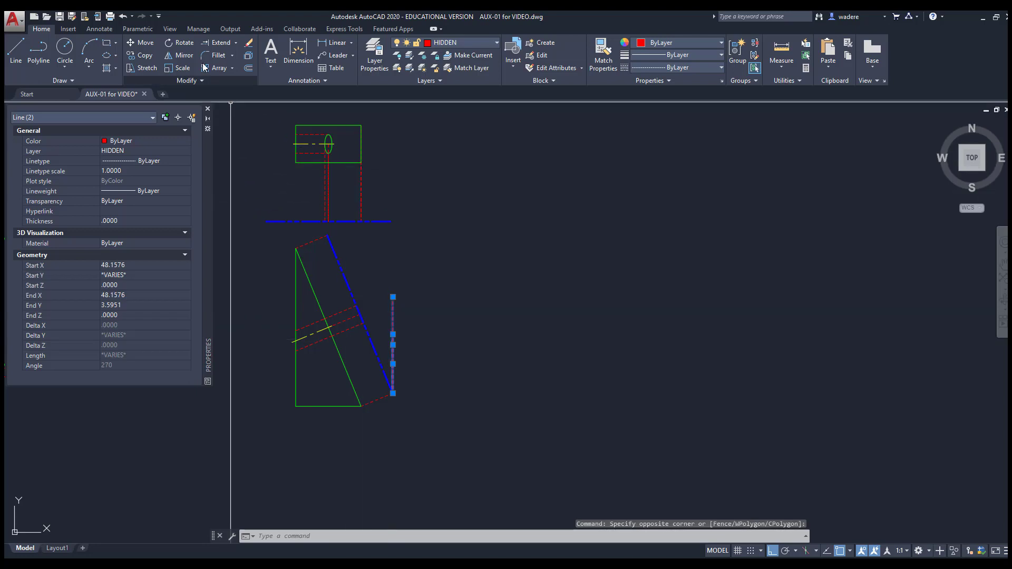
click(185, 45)
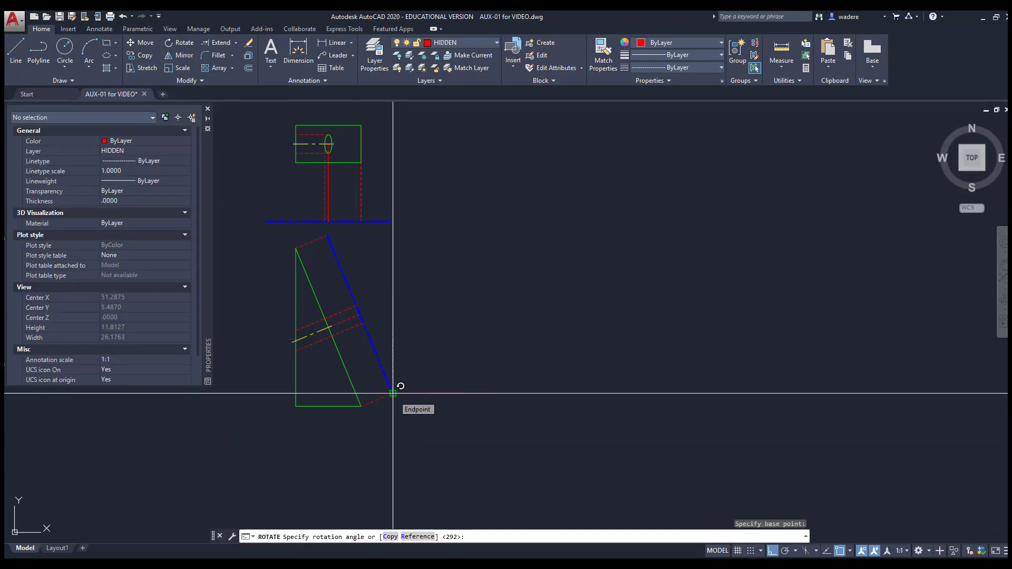
text(r)
key(Return)
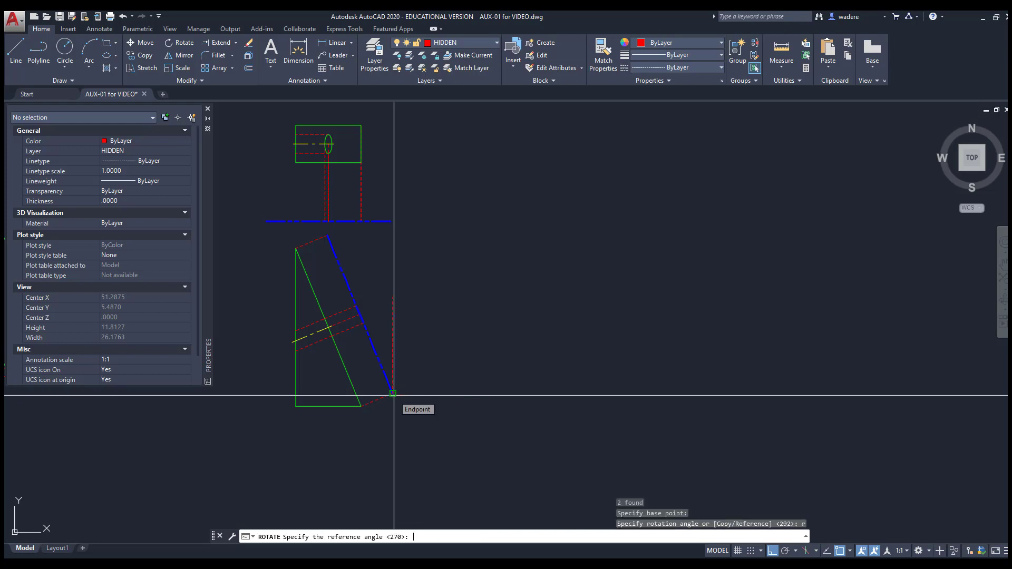
click(393, 393)
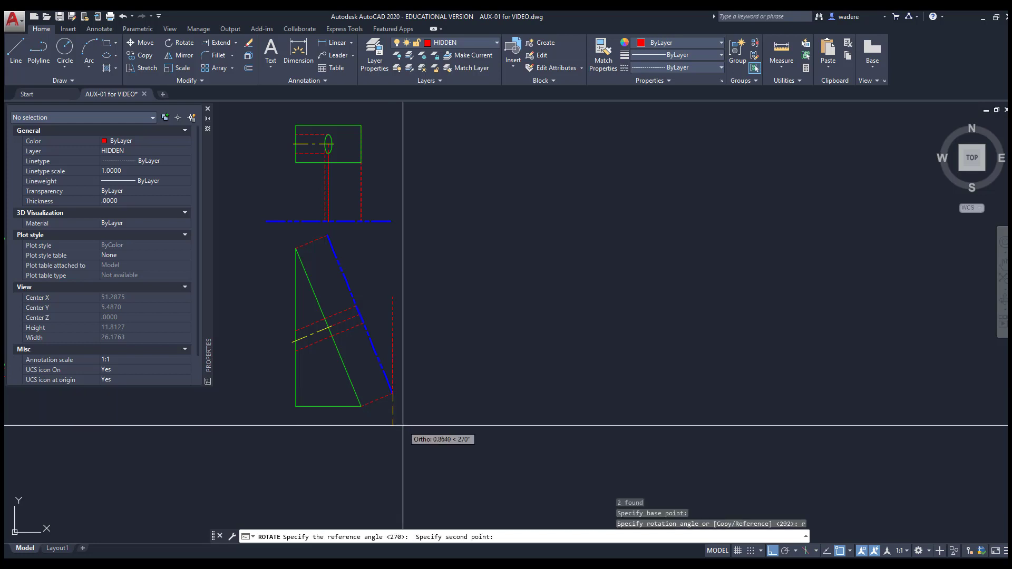
click(371, 412)
click(359, 406)
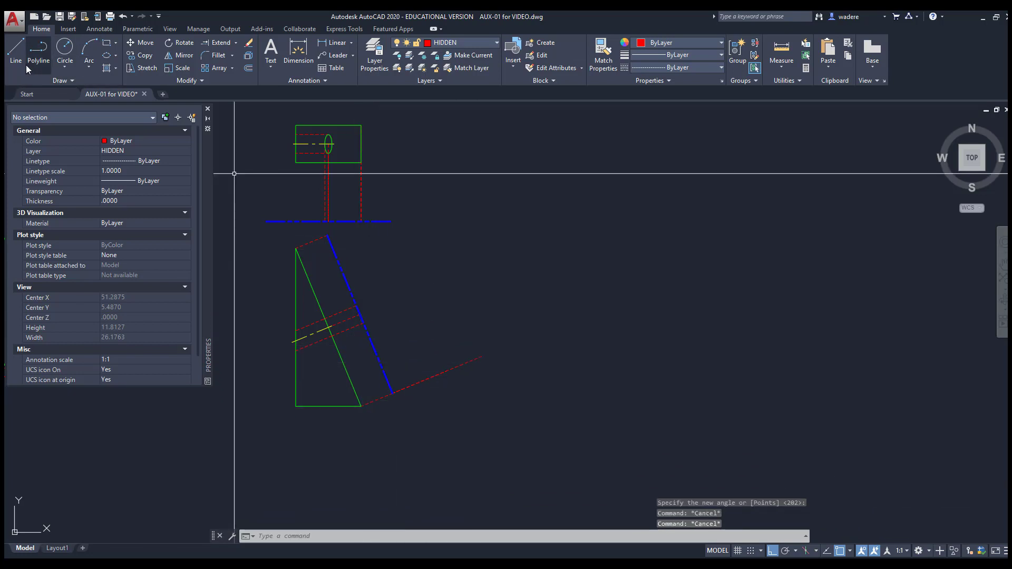
Copy the rotated depth line from the inclined fold line's lower endpoint to its upper endpoint
click(138, 55)
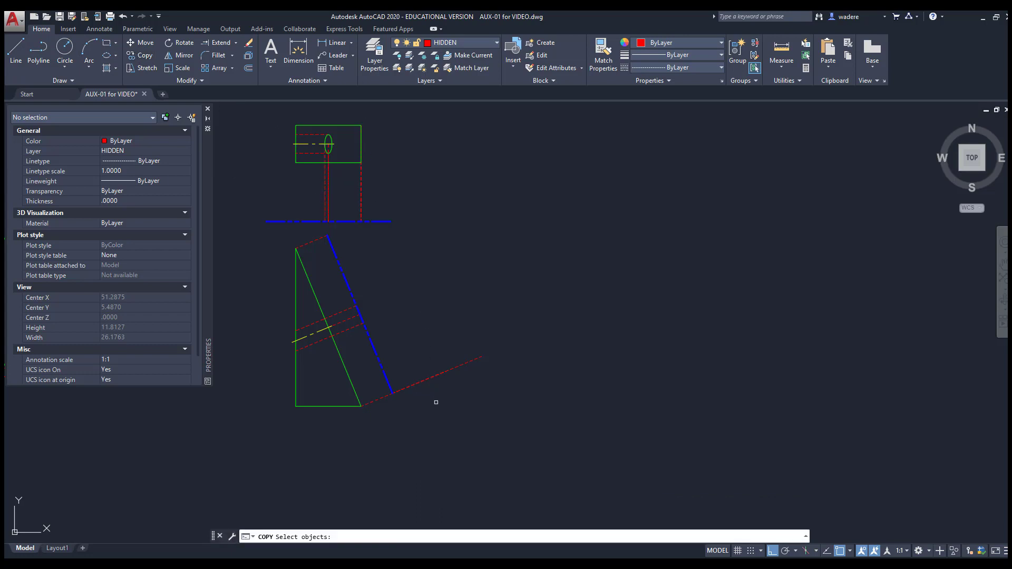
click(431, 377)
key(Return)
click(393, 392)
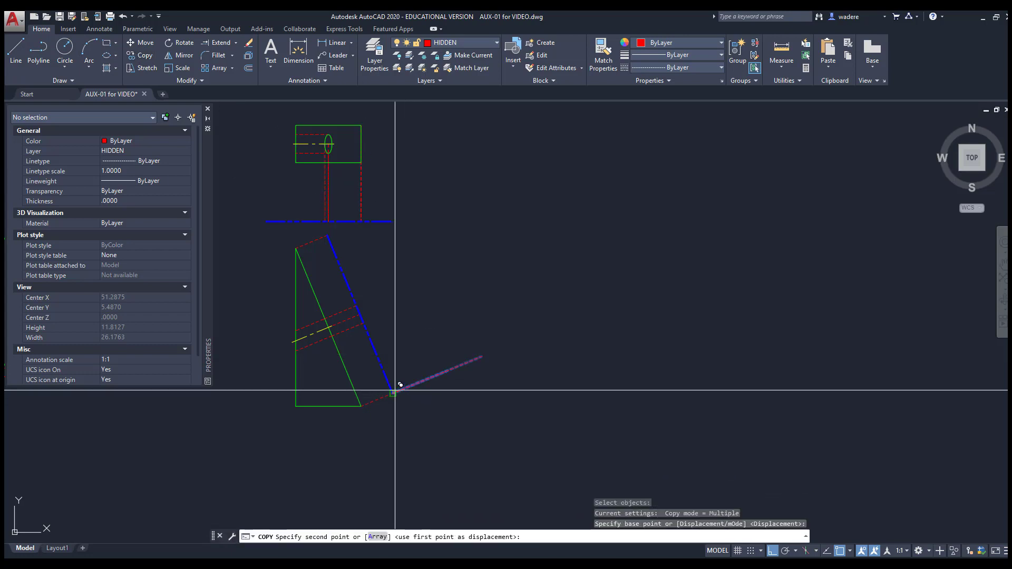
click(333, 226)
key(Escape)
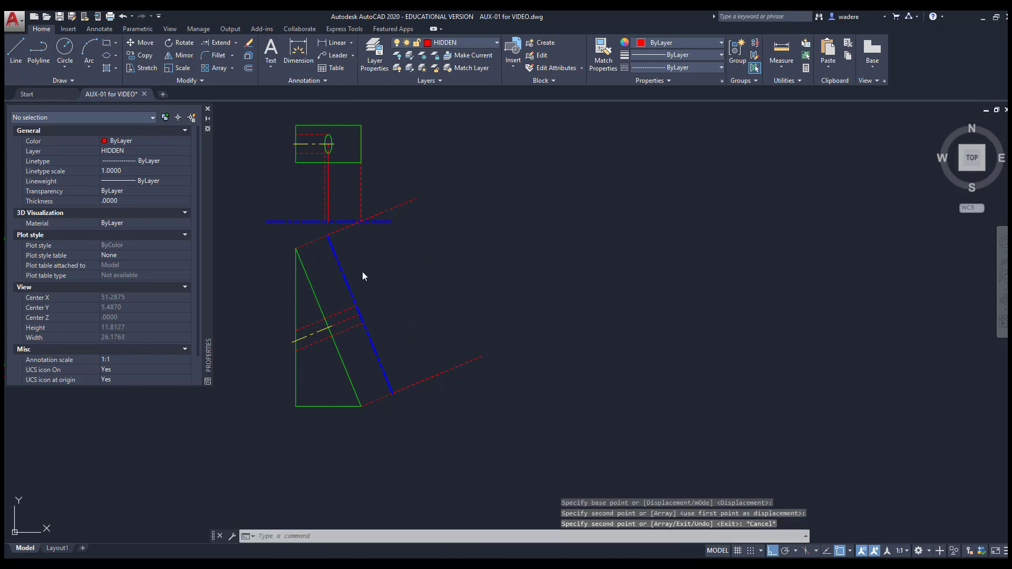
Copy the hole's vertical depth lines from the horizontal fold line to the hole centreline projection's endpoint on the inclined fold line
scroll(340, 210, up, 2)
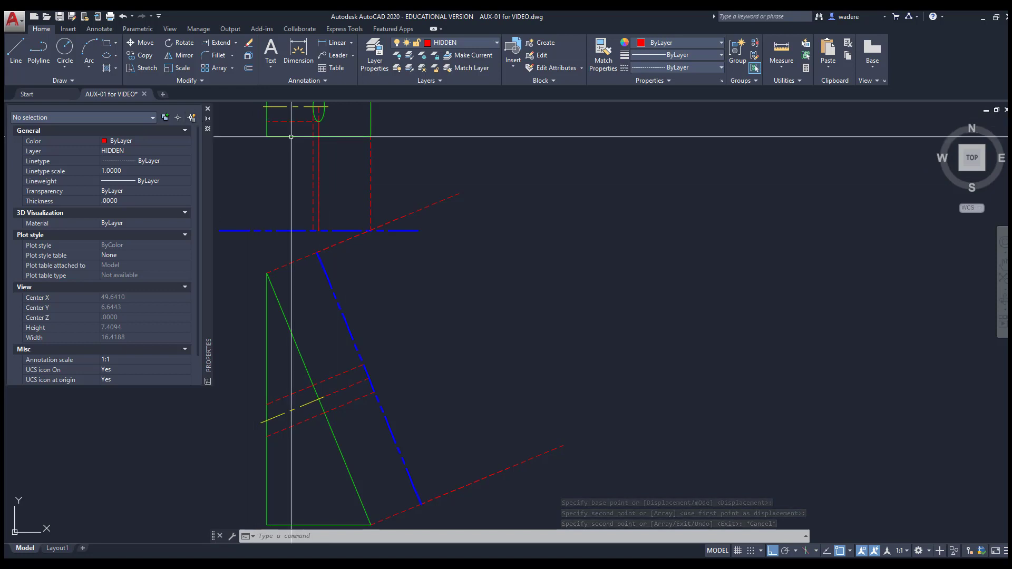
drag(324, 203, 312, 158)
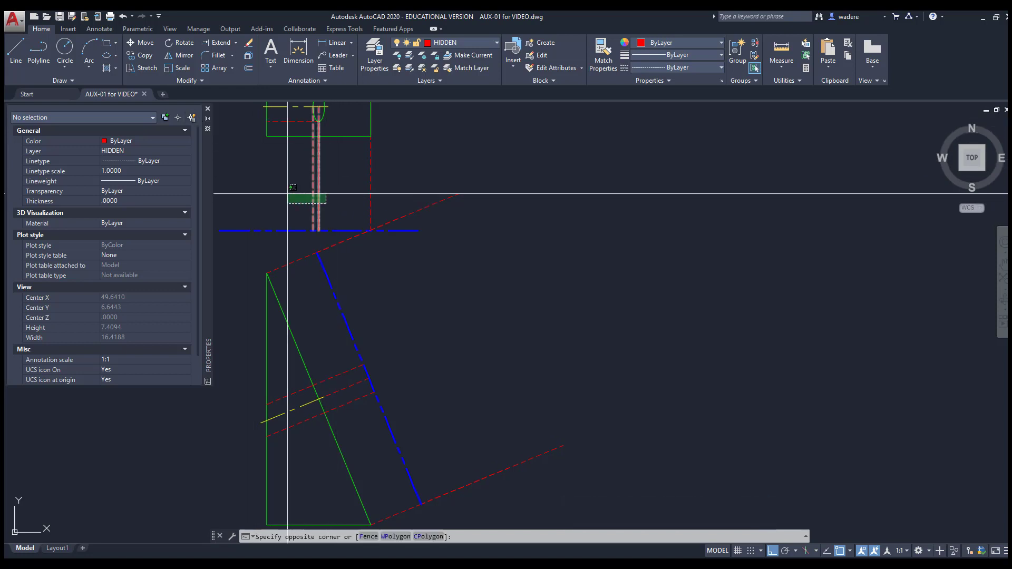
click(145, 56)
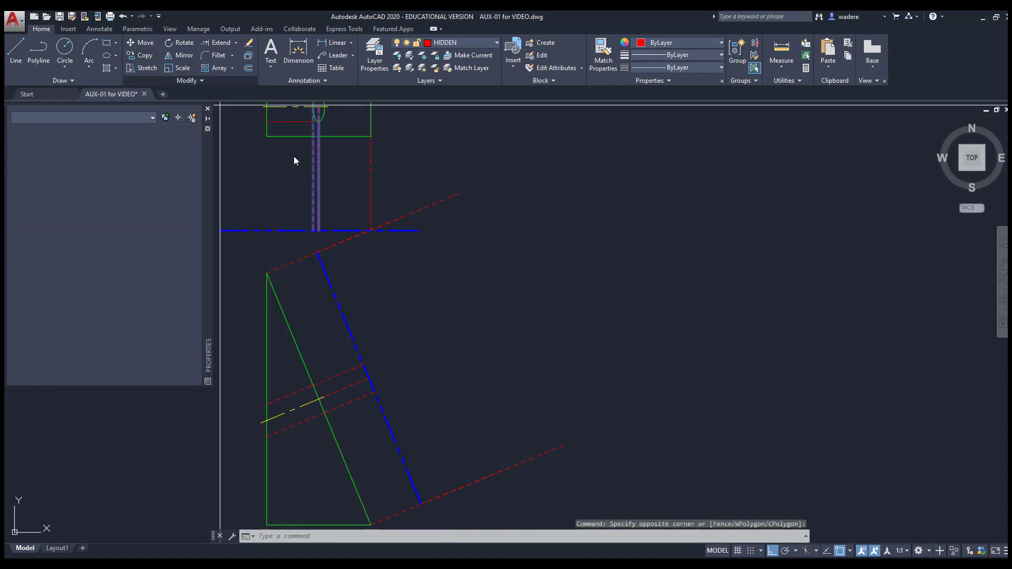
click(319, 230)
scroll(323, 339, up, 2)
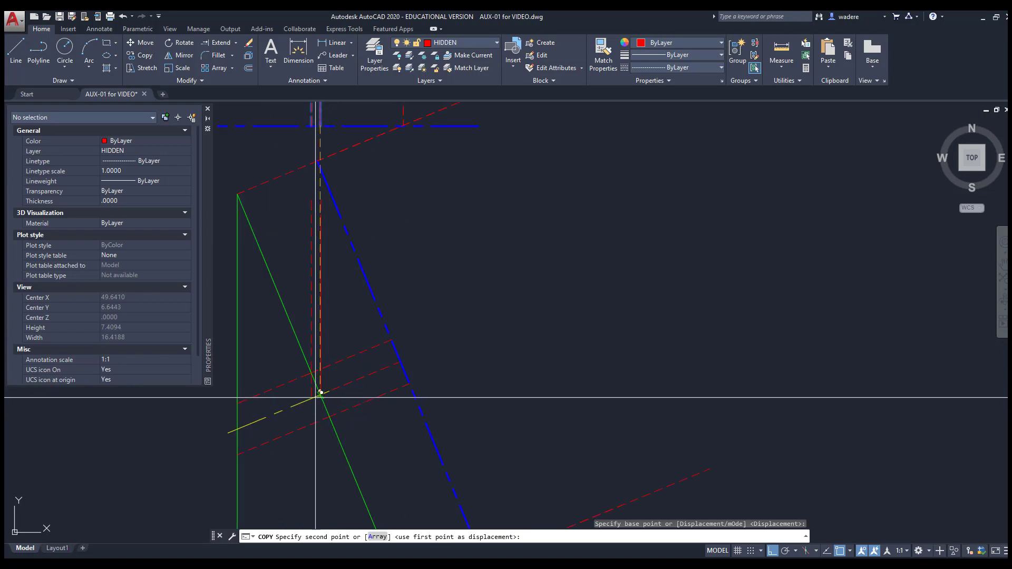
click(403, 356)
key(Escape)
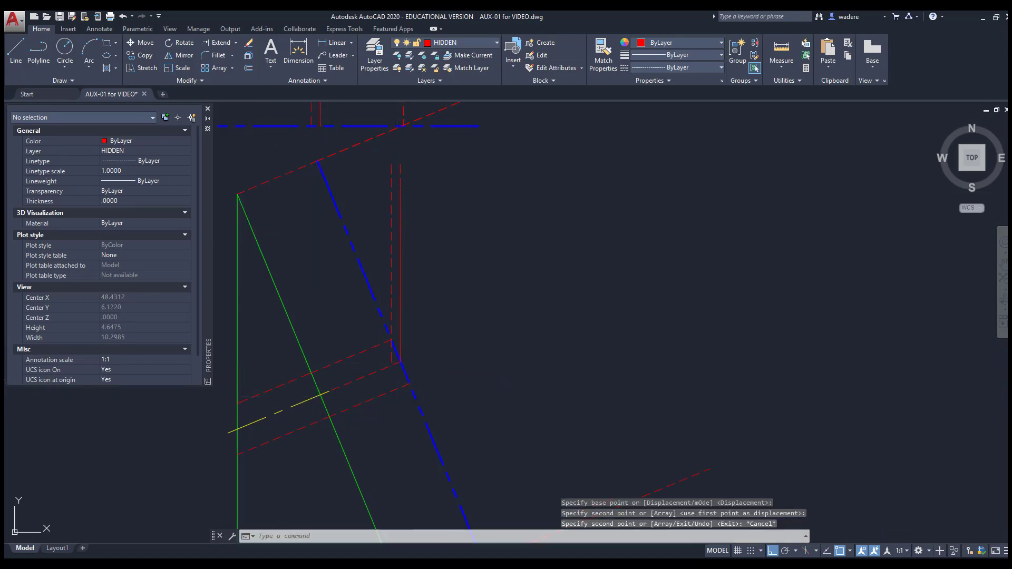
Rotate the copied hole depth lines by reference about their base on the inclined fold line to align them with the hole's centreline projection
scroll(440, 362, down, 2)
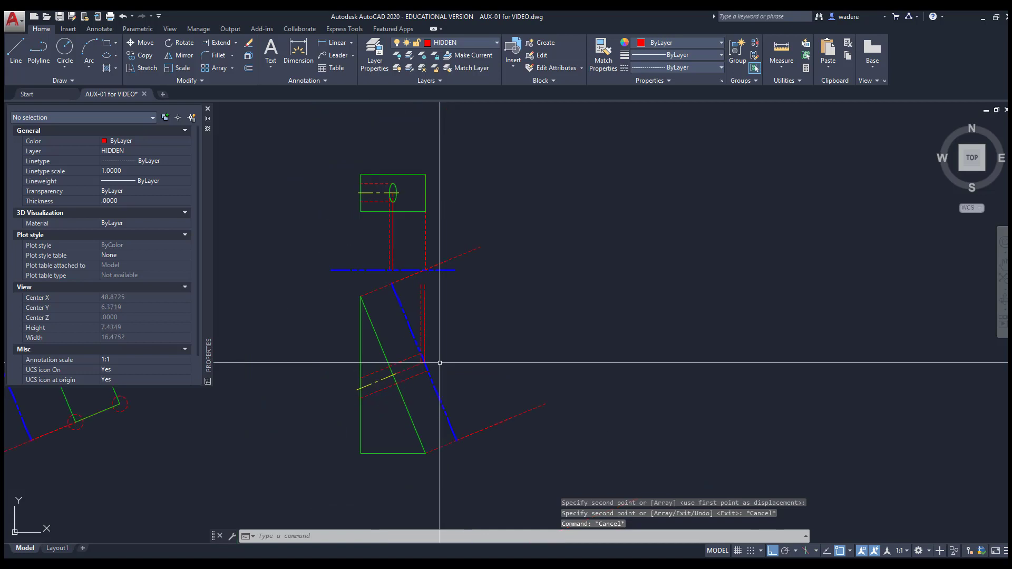
click(182, 44)
click(370, 261)
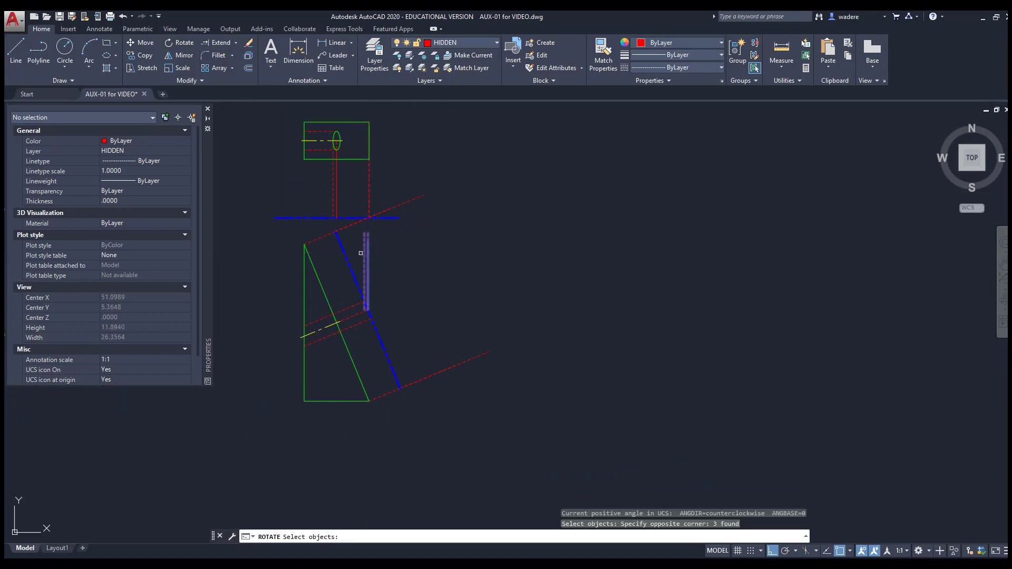
key(Return)
scroll(369, 309, up, 5)
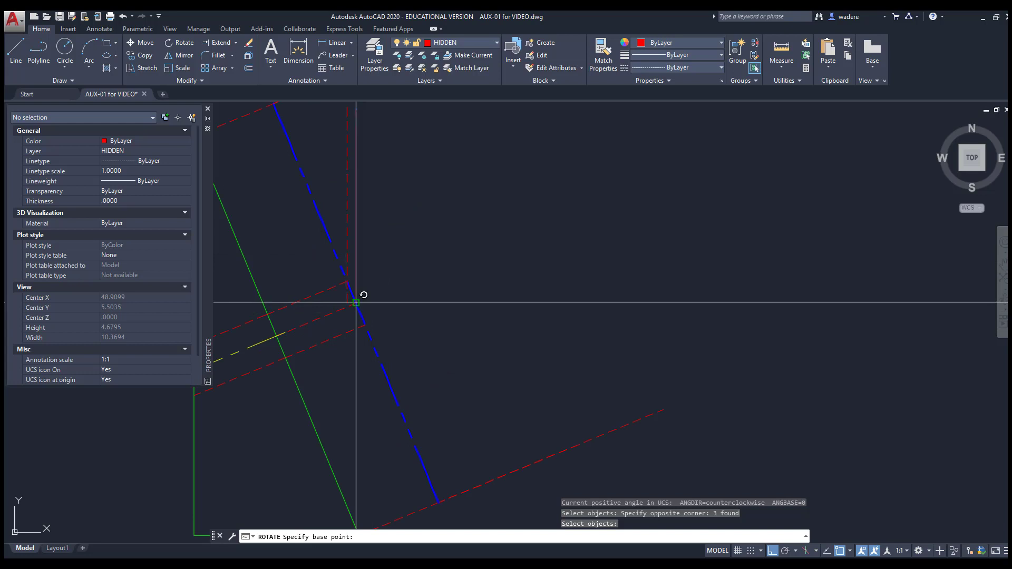
click(356, 302)
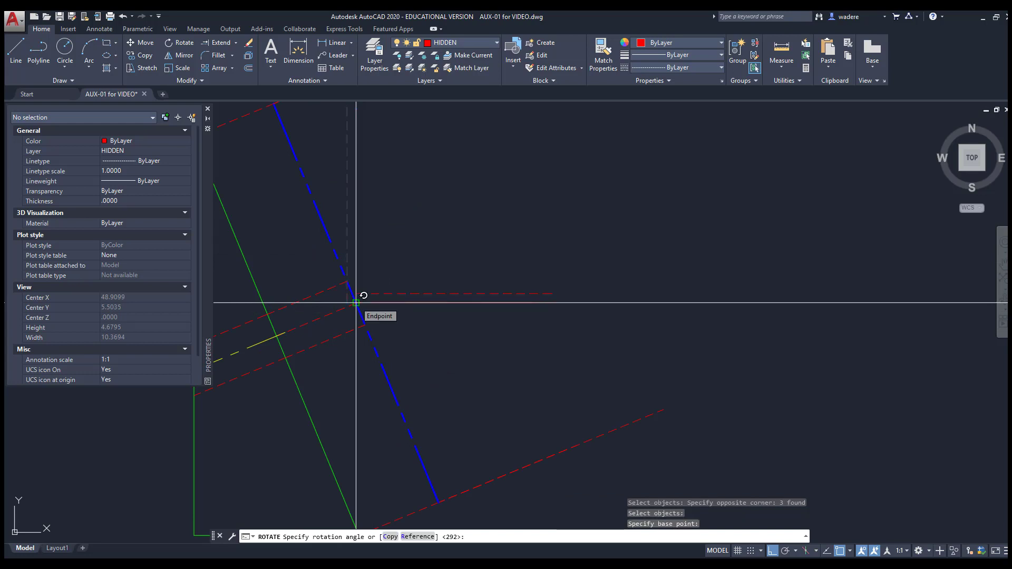
text(r)
key(Return)
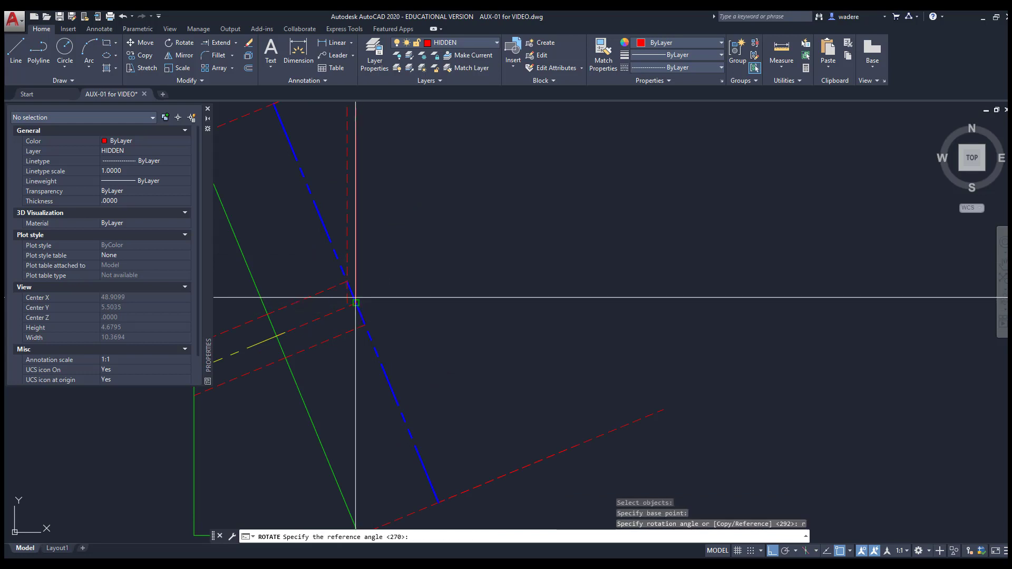
click(356, 303)
click(276, 336)
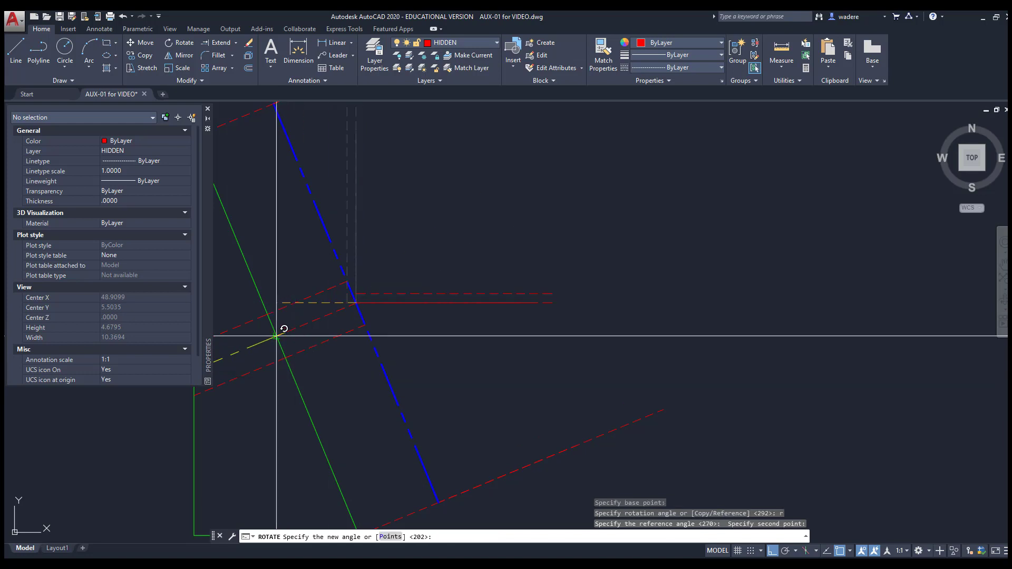
key(Escape)
key(Escape)
scroll(497, 339, down, 4)
middle_drag(497, 339, 489, 322)
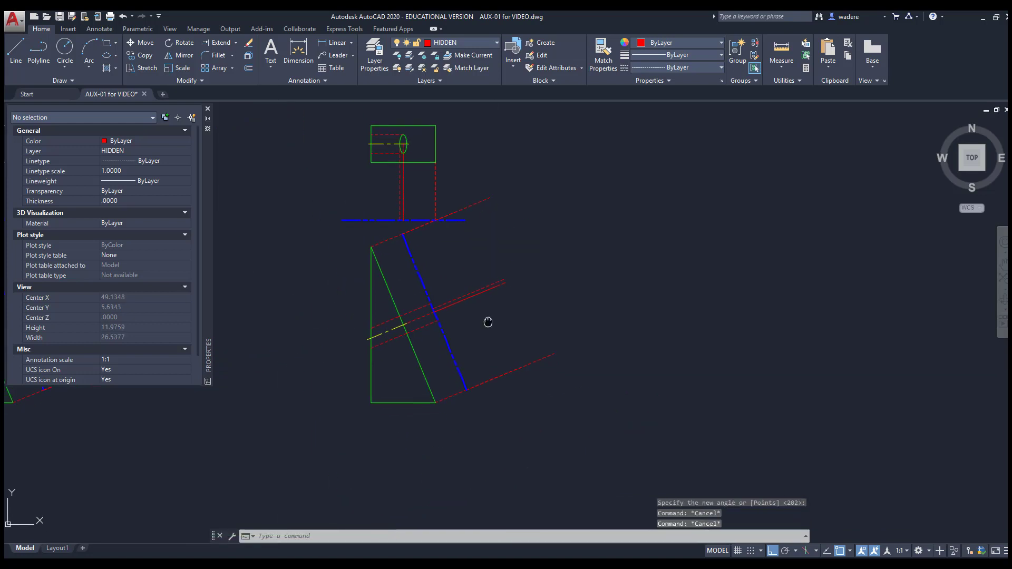
Move the dashed hole depth line to the upper hole-edge projection's endpoint on the inclined fold line
scroll(463, 308, up, 6)
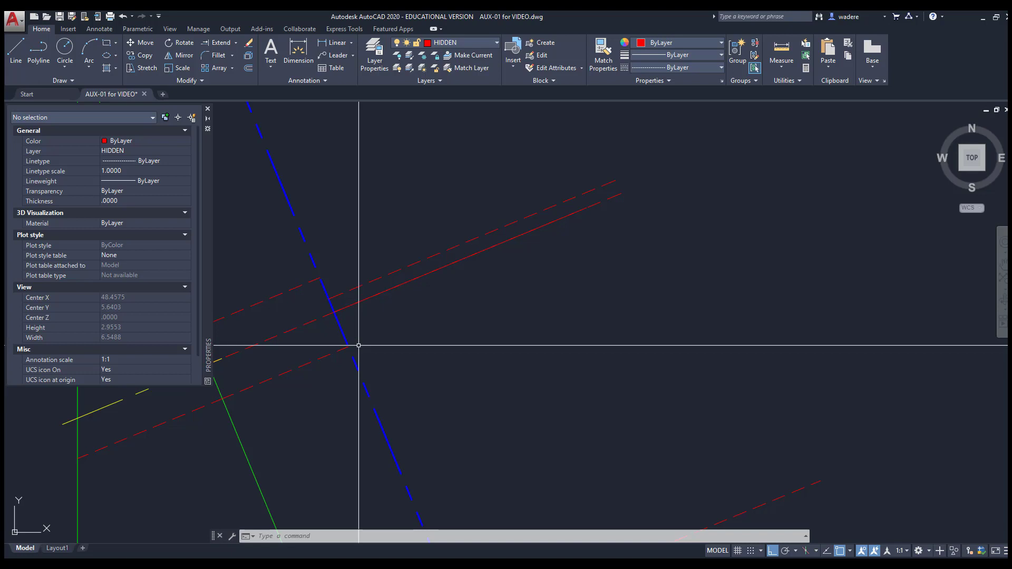
scroll(356, 290, down, 8)
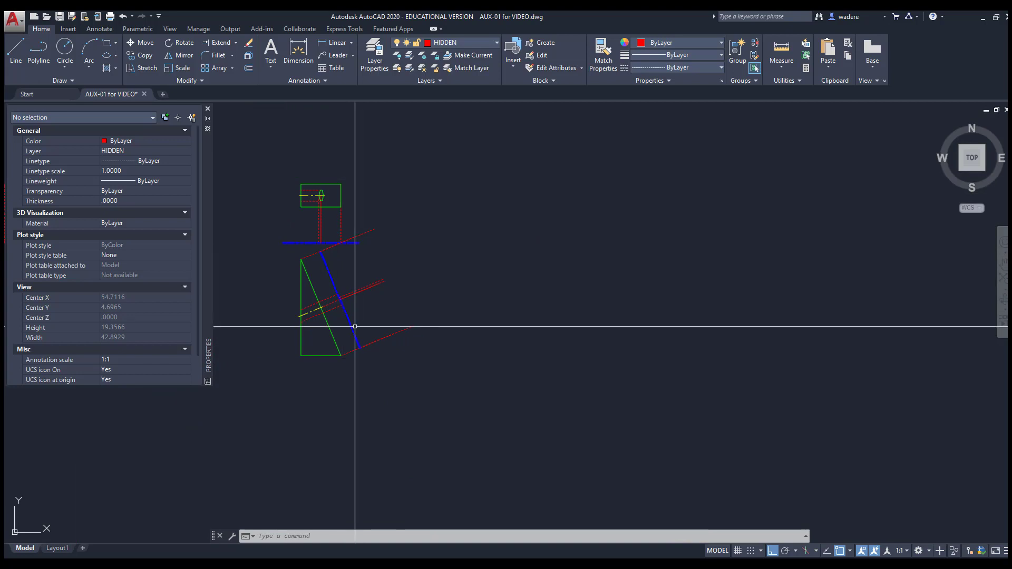
scroll(337, 296, up, 10)
click(362, 347)
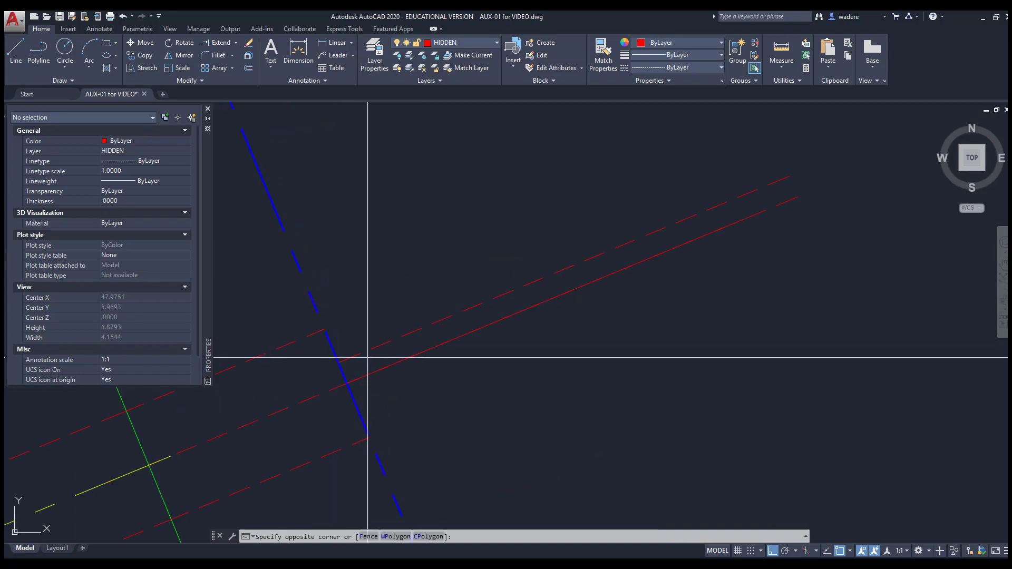
click(350, 344)
click(141, 46)
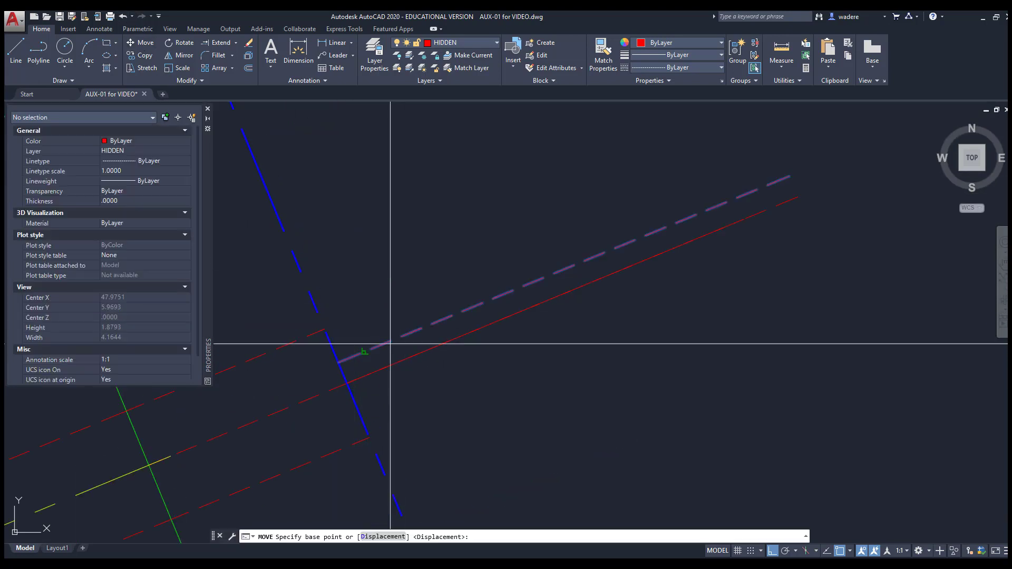
click(339, 362)
click(332, 320)
Copy the dashed marker circle from the first wedge's upper top-view corner to the depth endpoints on the second wedge's upper inclined projection line
scroll(398, 355, down, 6)
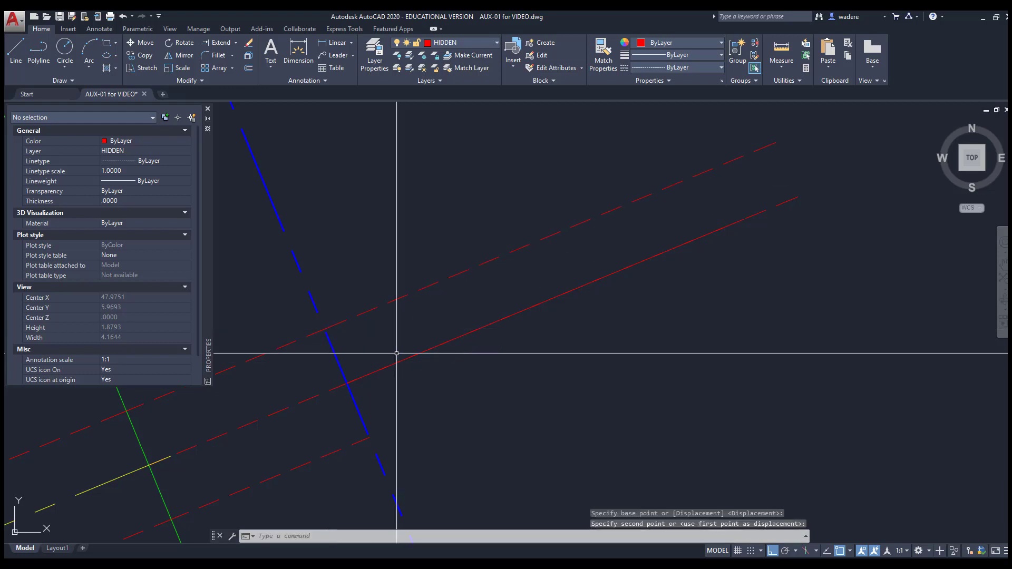
middle_drag(434, 384, 413, 333)
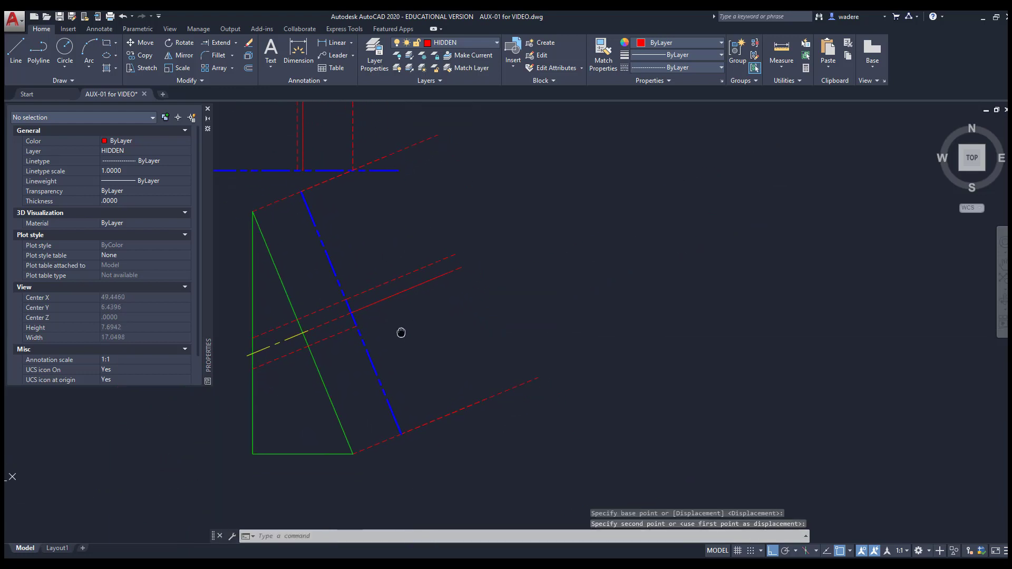
scroll(401, 337, down, 2)
scroll(311, 196, down, 2)
middle_drag(311, 196, 425, 195)
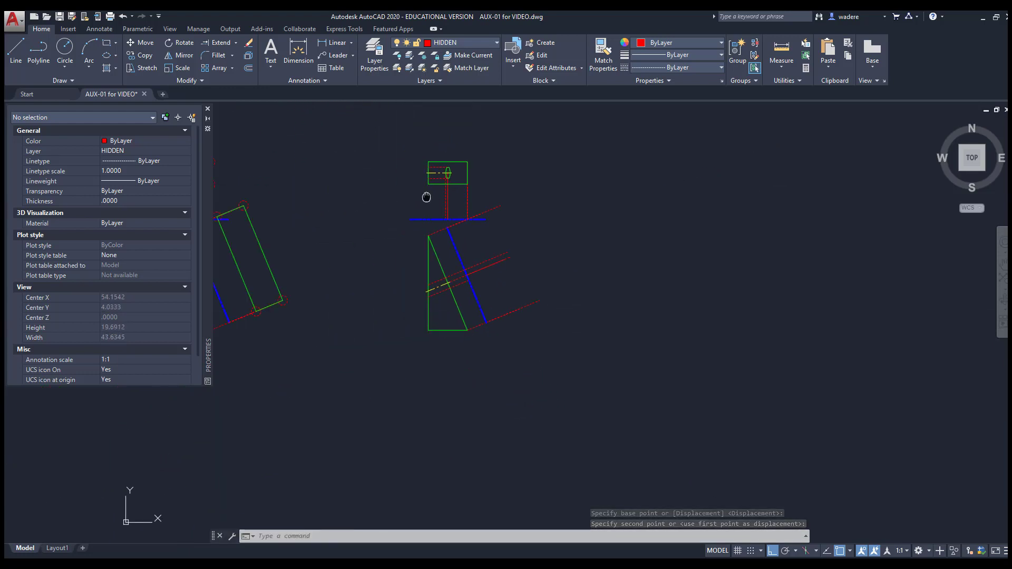
click(133, 55)
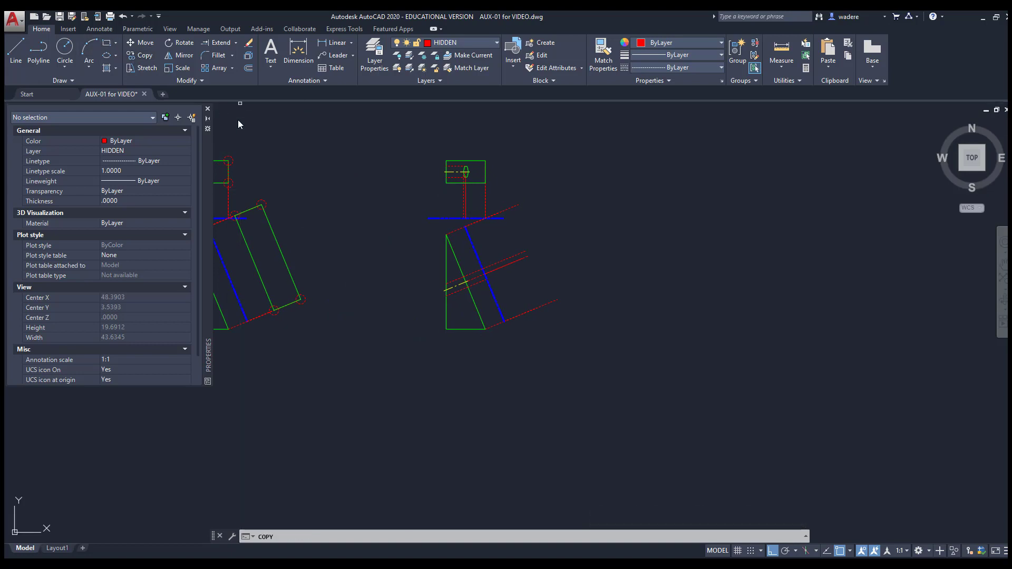
key(Return)
scroll(232, 157, up, 8)
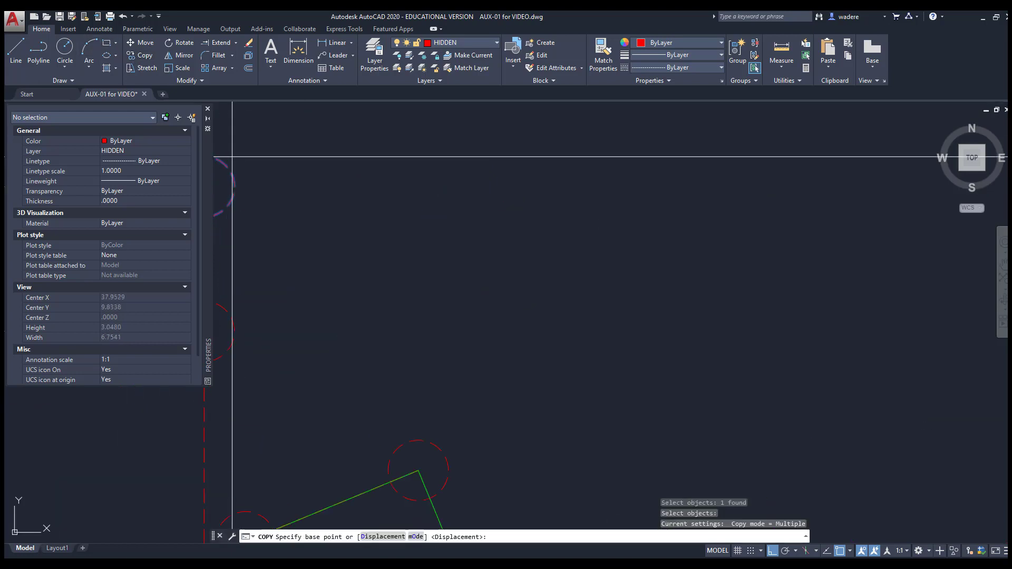
middle_drag(370, 166, 349, 178)
click(343, 185)
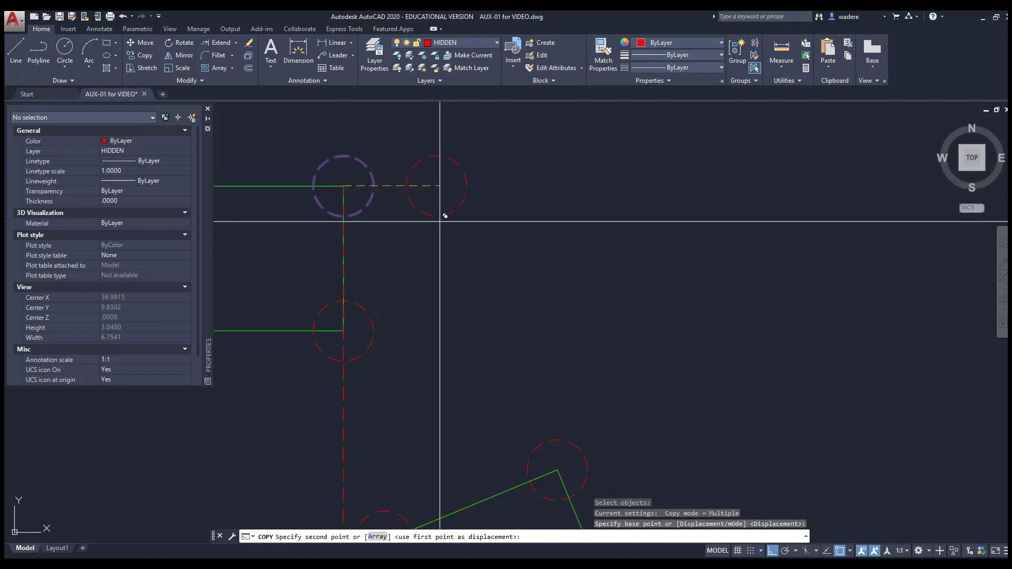
scroll(442, 215, down, 5)
middle_drag(615, 289, 319, 215)
scroll(603, 224, up, 3)
scroll(608, 217, up, 2)
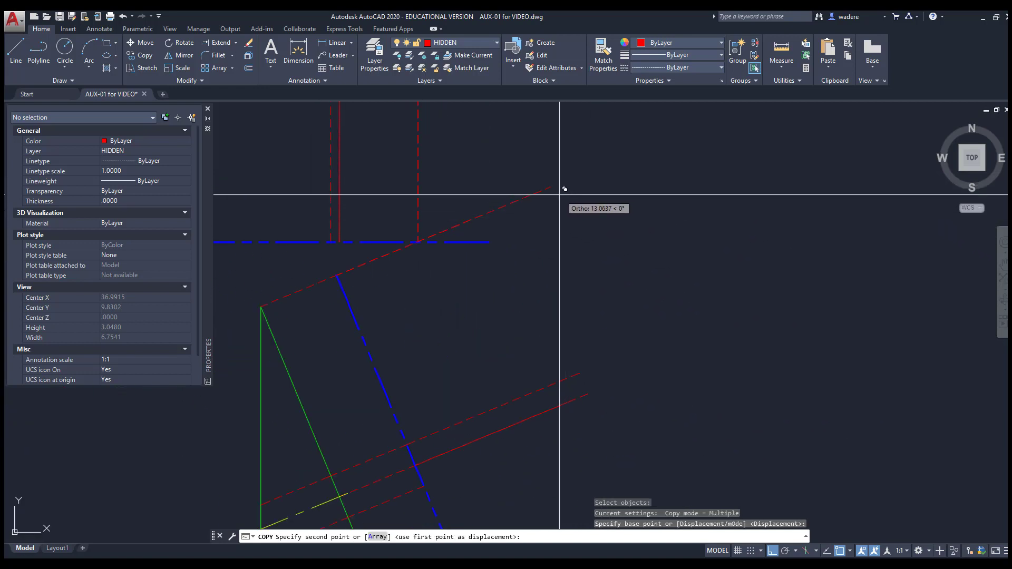
click(551, 184)
Place two more marker circle copies at the depth endpoints on the second wedge's lower inclined projection line and finish copying
middle_drag(575, 318, 541, 154)
click(672, 403)
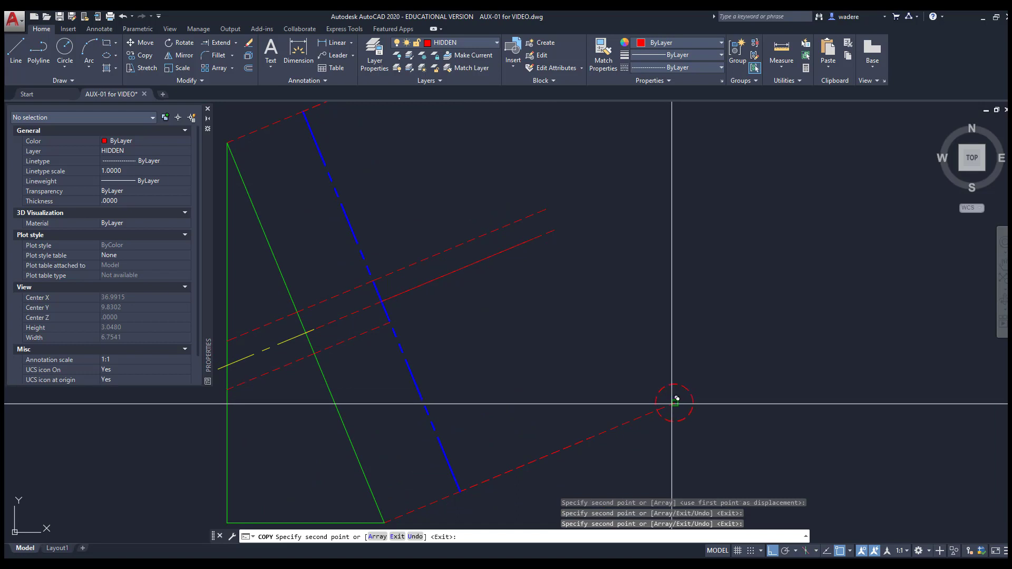
click(586, 443)
scroll(594, 339, down, 4)
middle_drag(483, 269, 562, 330)
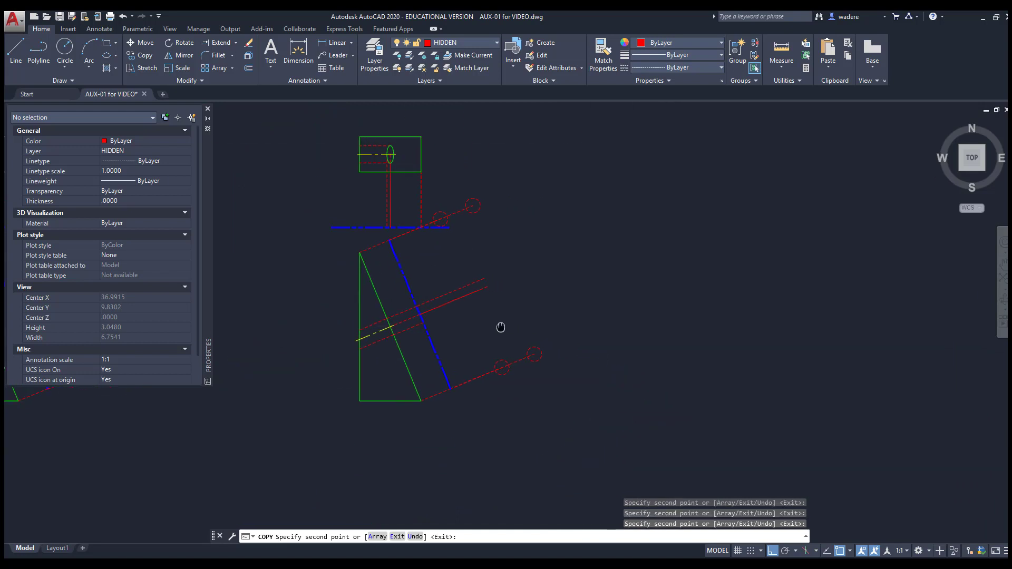
middle_drag(501, 328, 457, 345)
key(Escape)
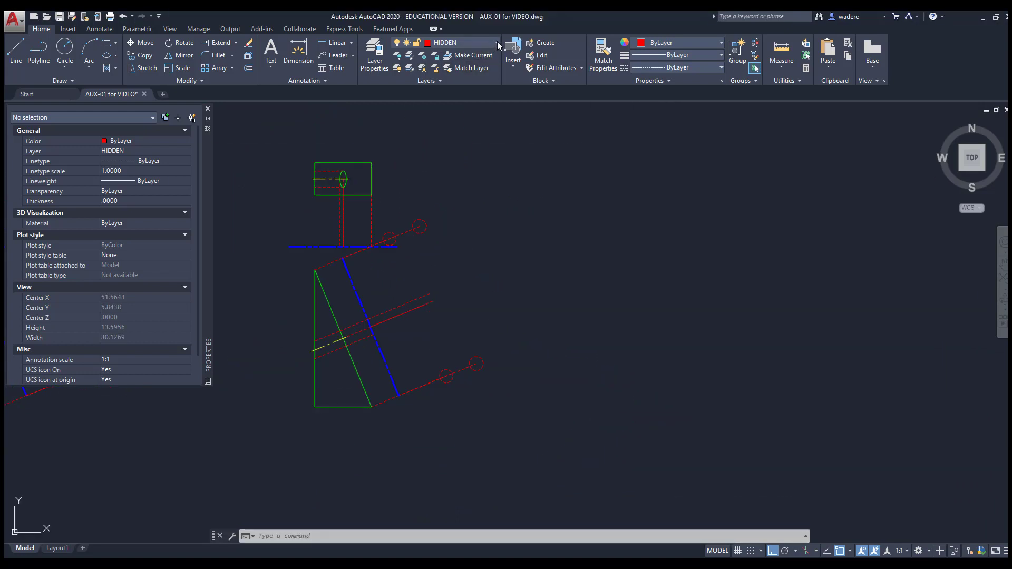
On the OBJECT layer, draw a closed rectangular polyline through the four marked corner points of the second wedge's auxiliary view
click(495, 43)
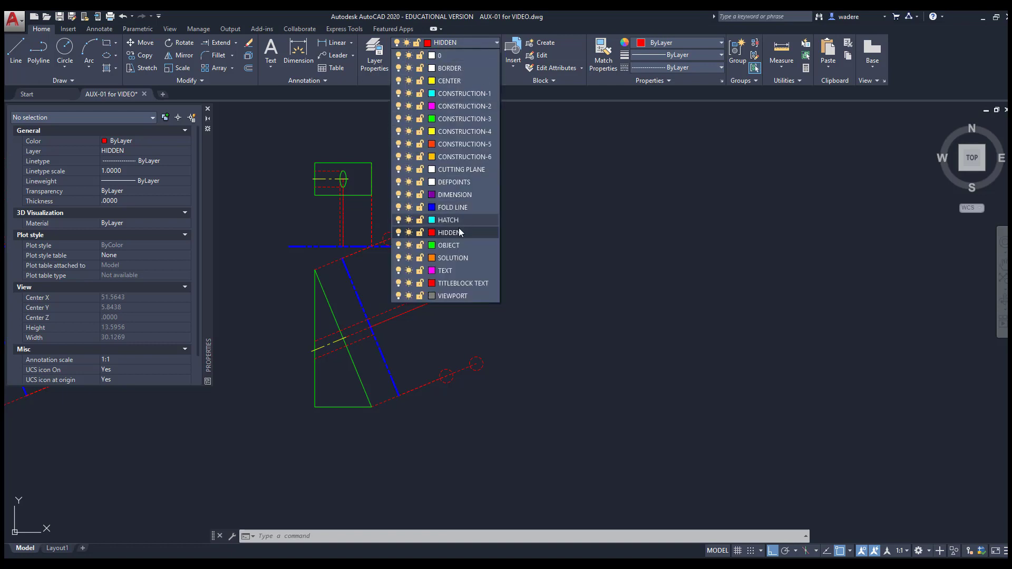
click(453, 246)
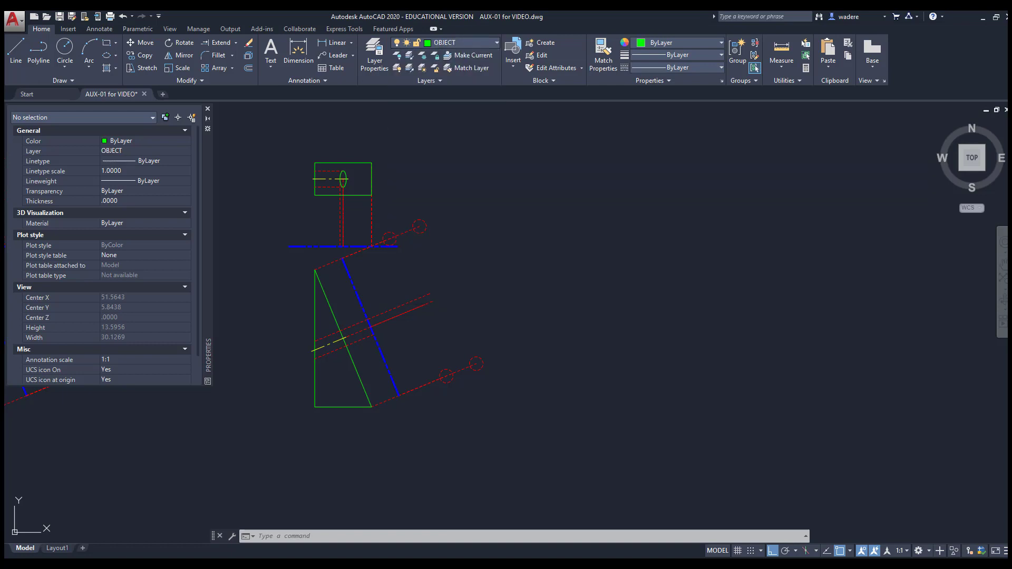
click(39, 59)
scroll(427, 225, up, 3)
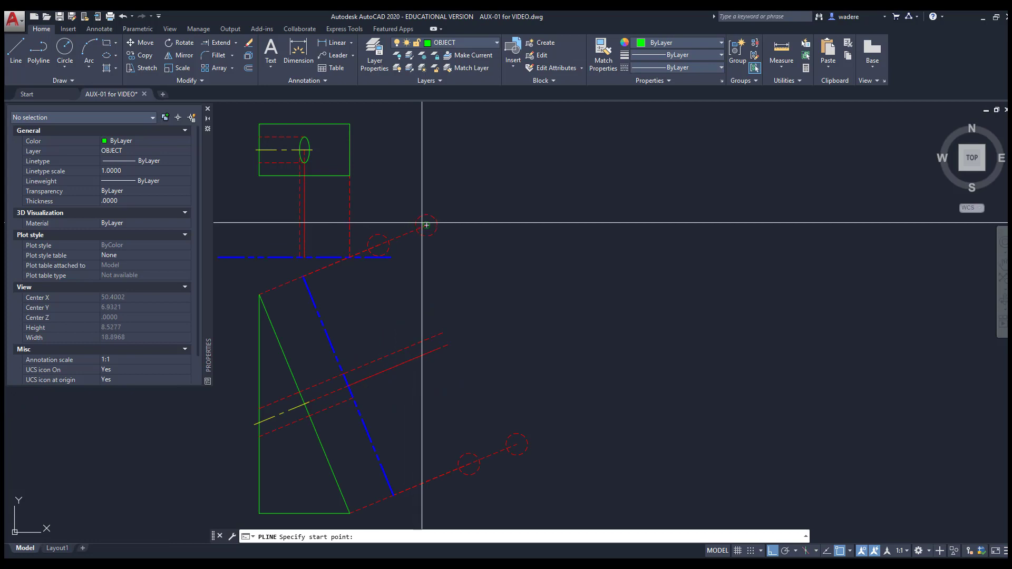
click(378, 245)
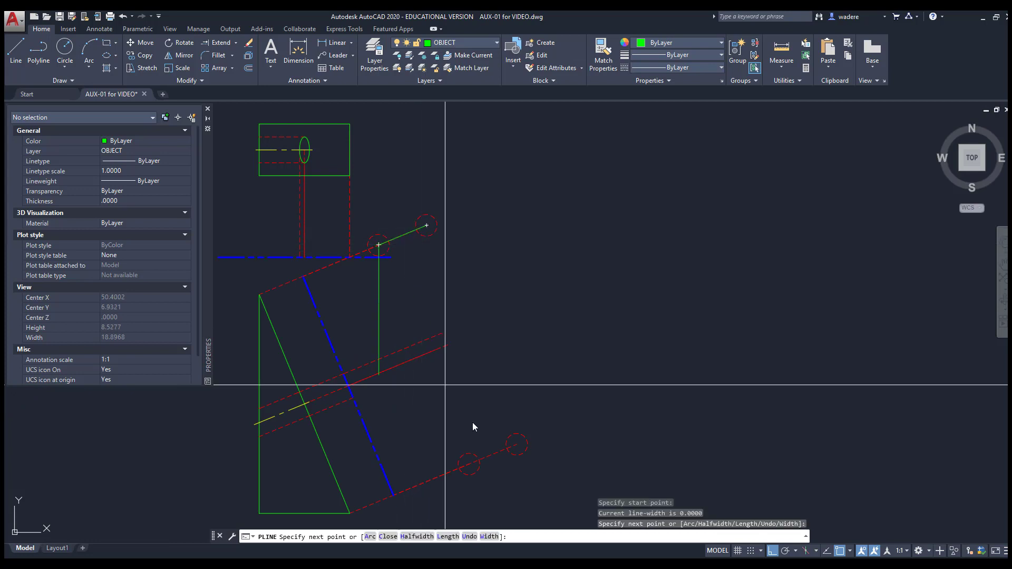
click(468, 464)
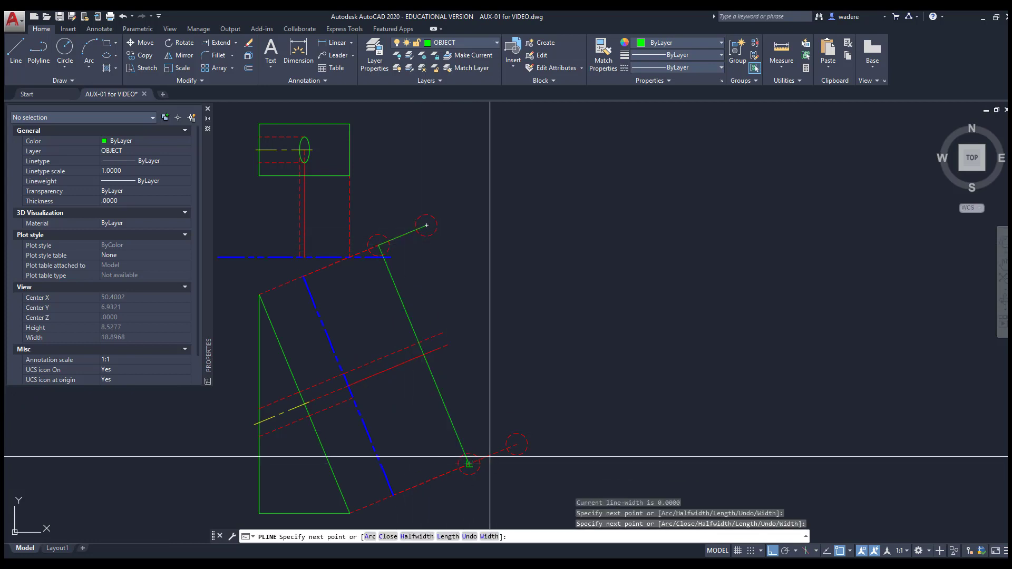
click(517, 444)
right_click(448, 236)
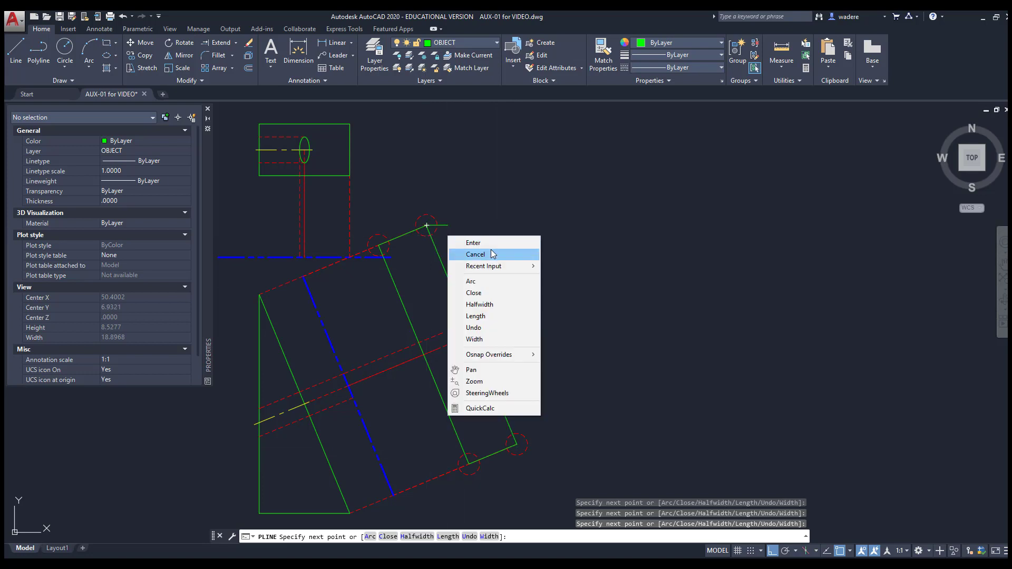
click(479, 243)
Copy the marker circle from the auxiliary view's upper outer corner to the three endpoints of the hole's rotated depth lines
middle_drag(504, 332, 520, 252)
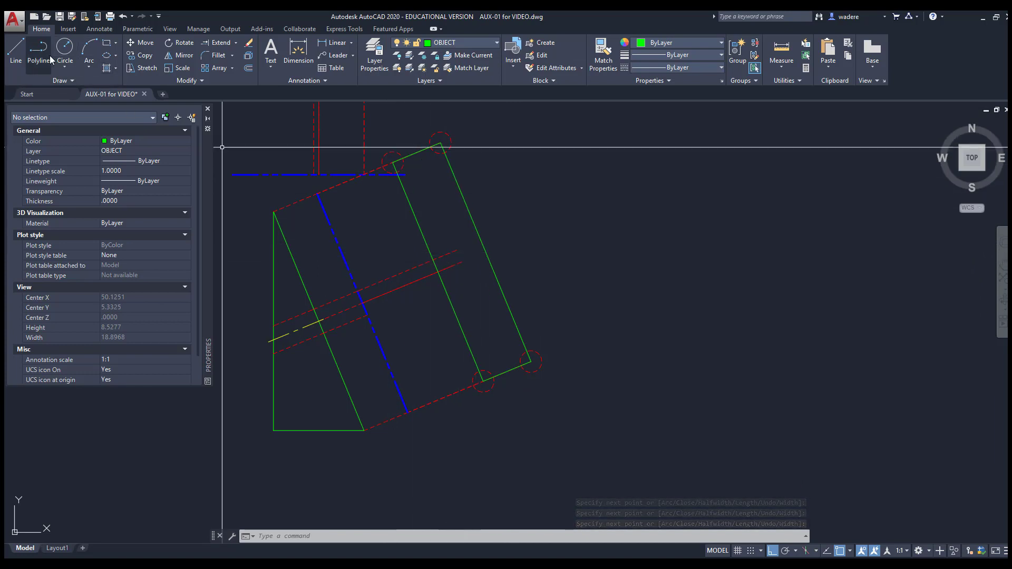
click(66, 70)
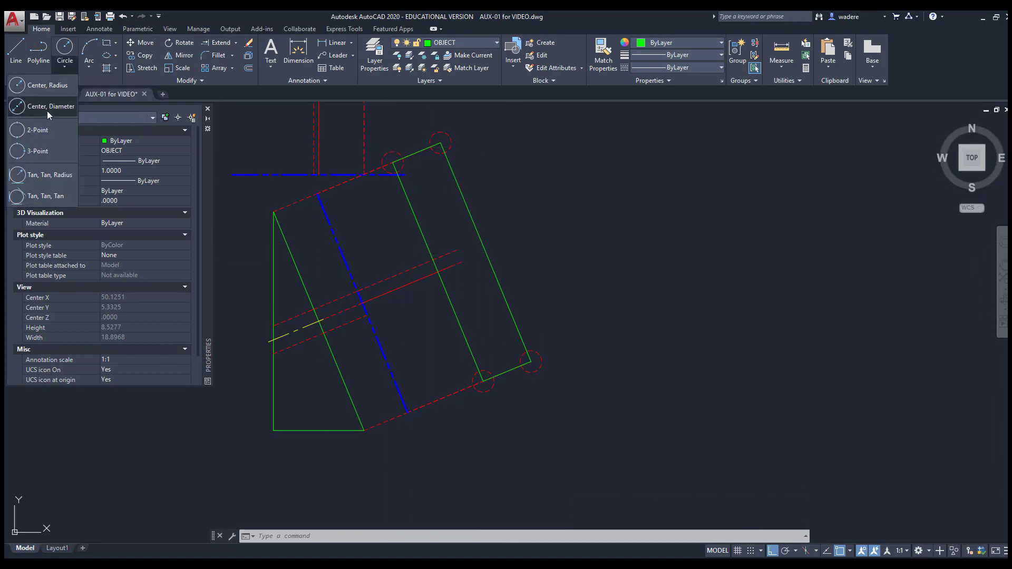
click(148, 56)
key(Return)
scroll(439, 141, up, 2)
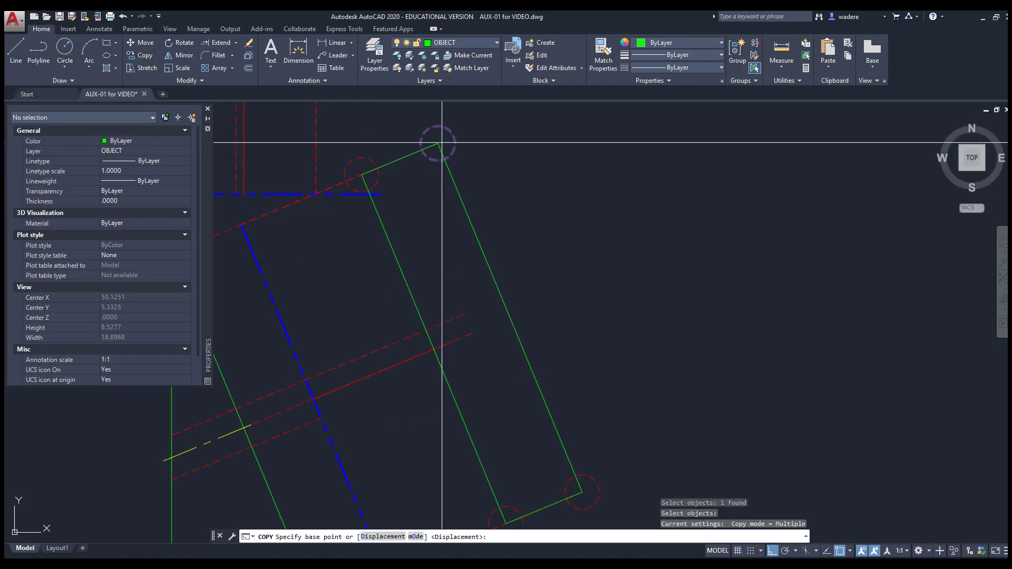
click(438, 143)
scroll(456, 344, up, 5)
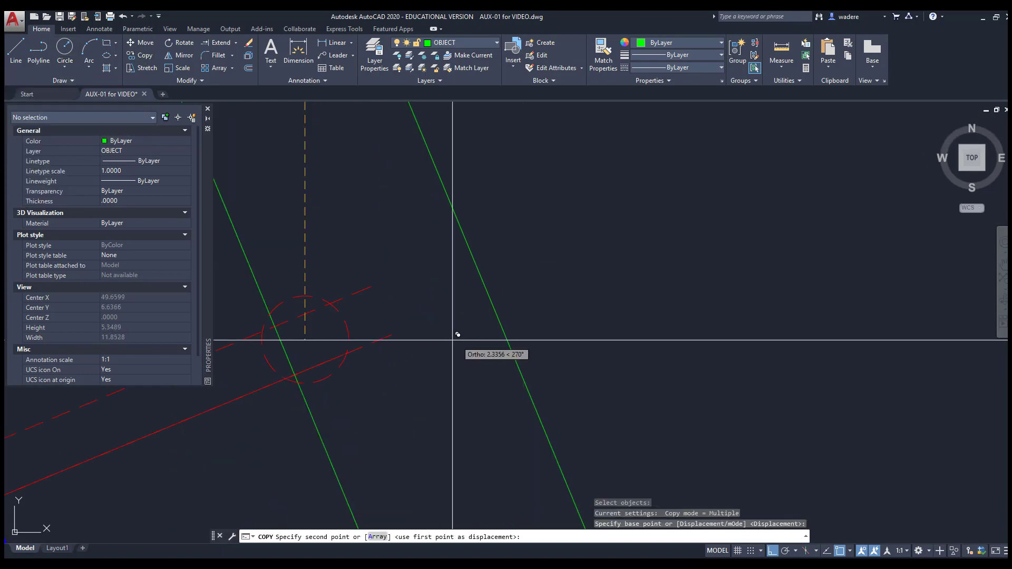
click(391, 335)
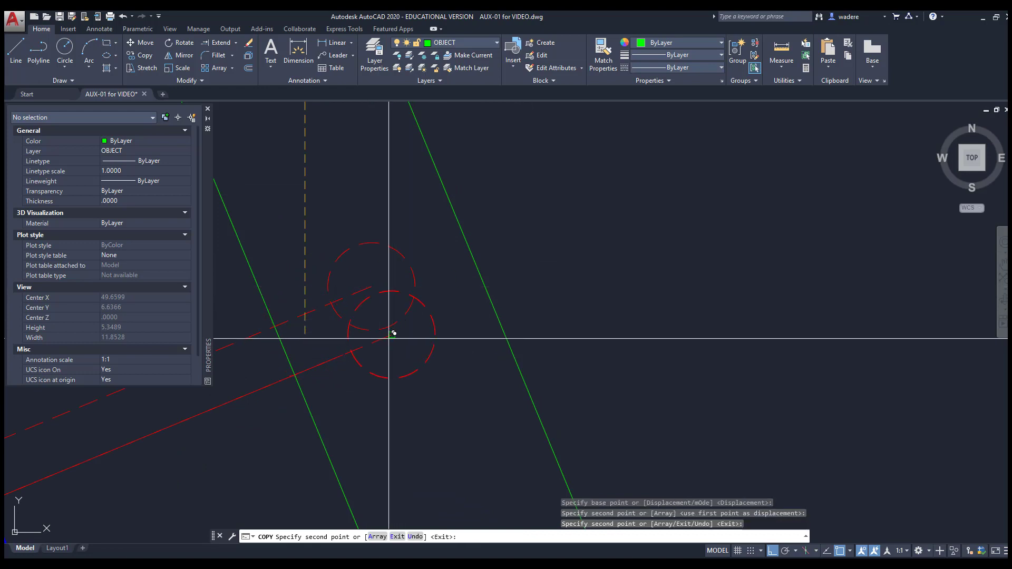
click(343, 354)
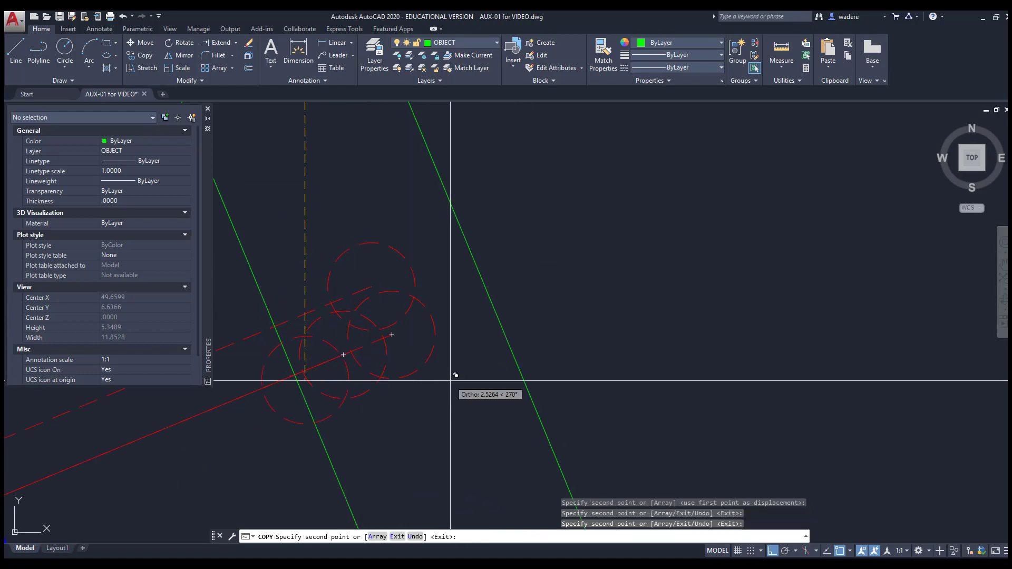
key(Escape)
Shrink the three overlapping marker circles at the hole's depth points to a radius of about 0.07 using their quadrant grips
click(391, 246)
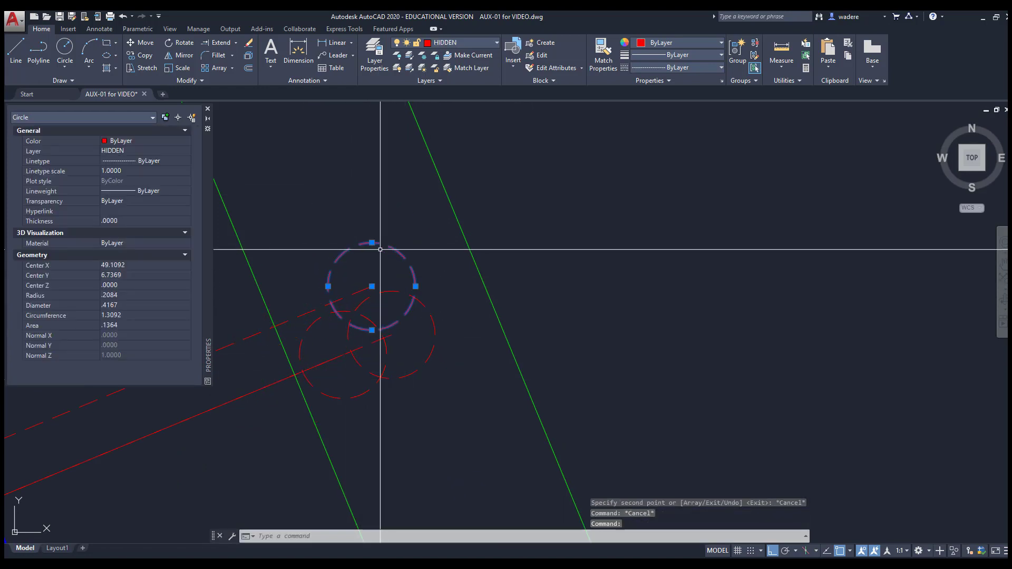
click(372, 243)
click(372, 272)
key(Escape)
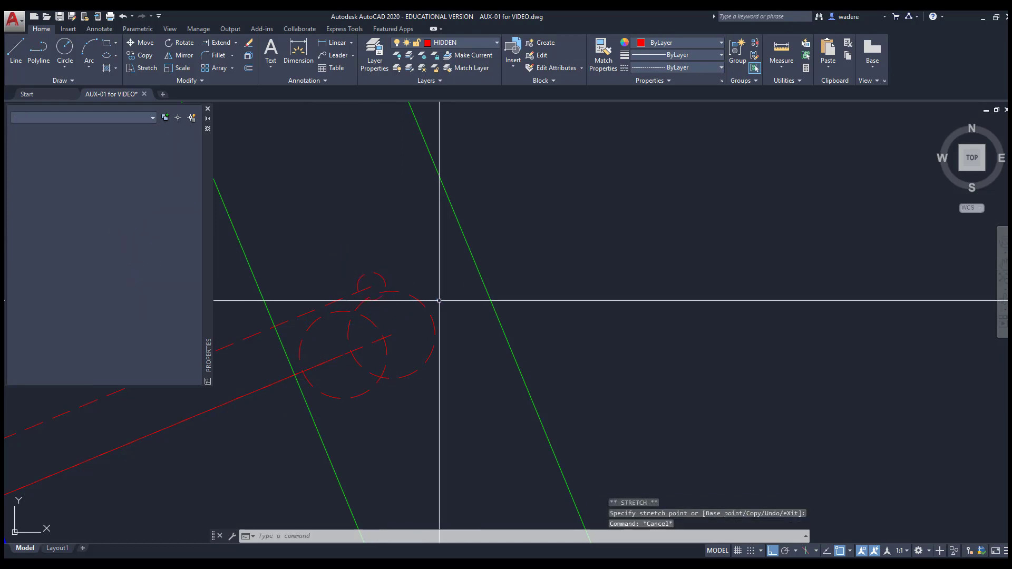
click(427, 306)
click(433, 334)
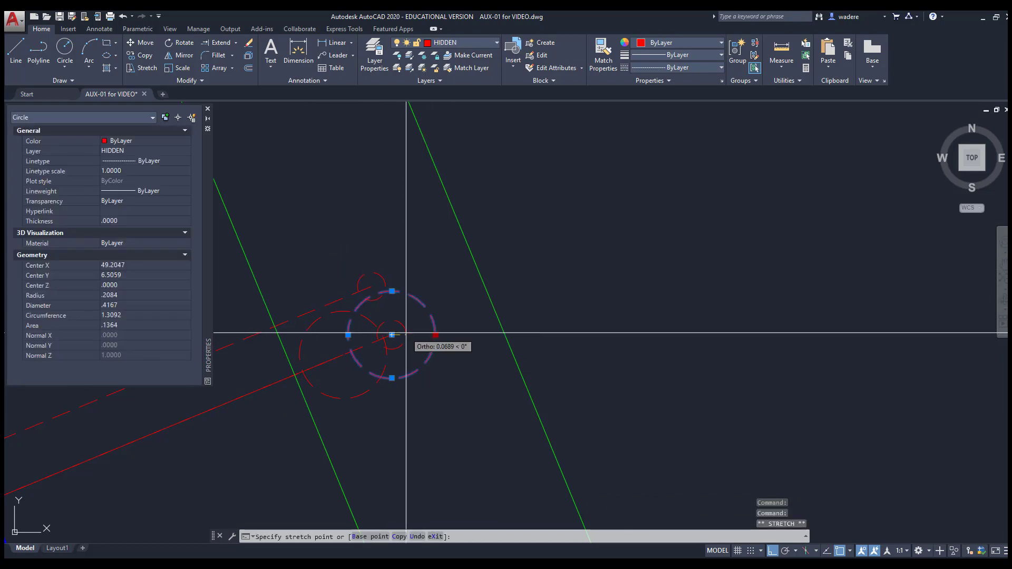
key(Escape)
click(380, 387)
click(373, 388)
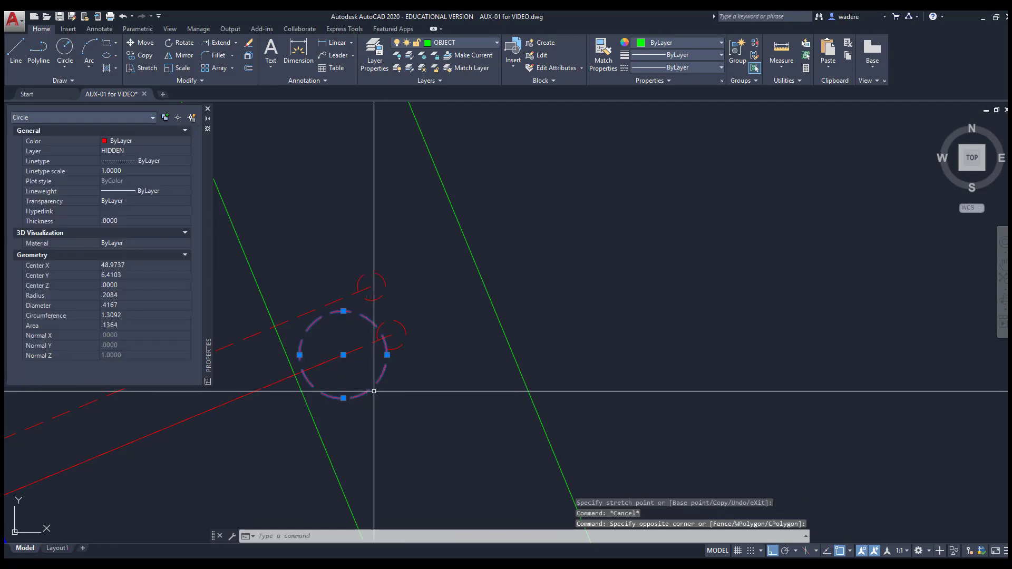
click(343, 398)
click(343, 370)
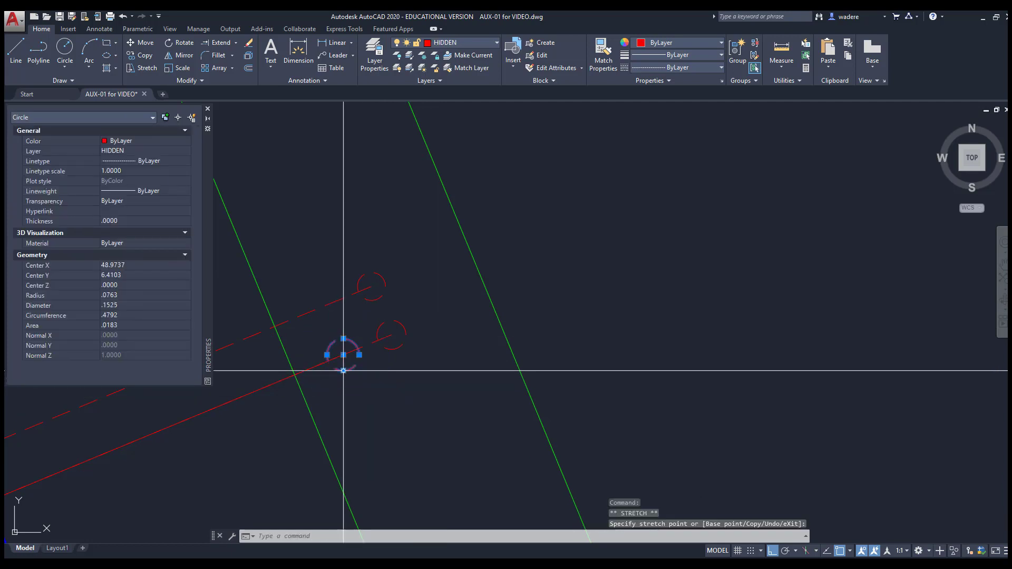
key(Escape)
Draw the hole's center-radius circle from the centreline's outer depth point, with its radius reaching the dashed hole-edge line's endpoint
scroll(416, 376, down, 5)
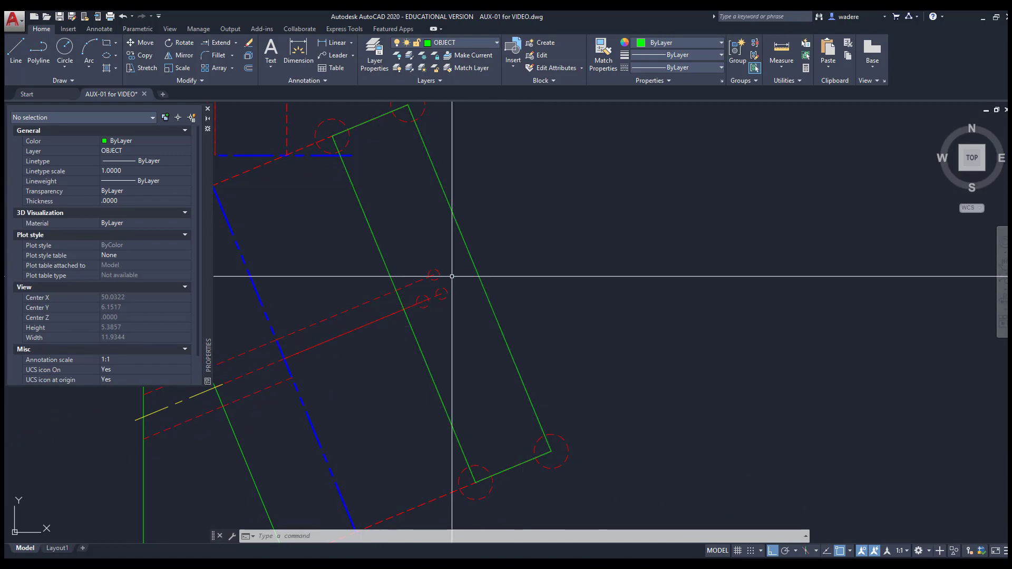
click(64, 67)
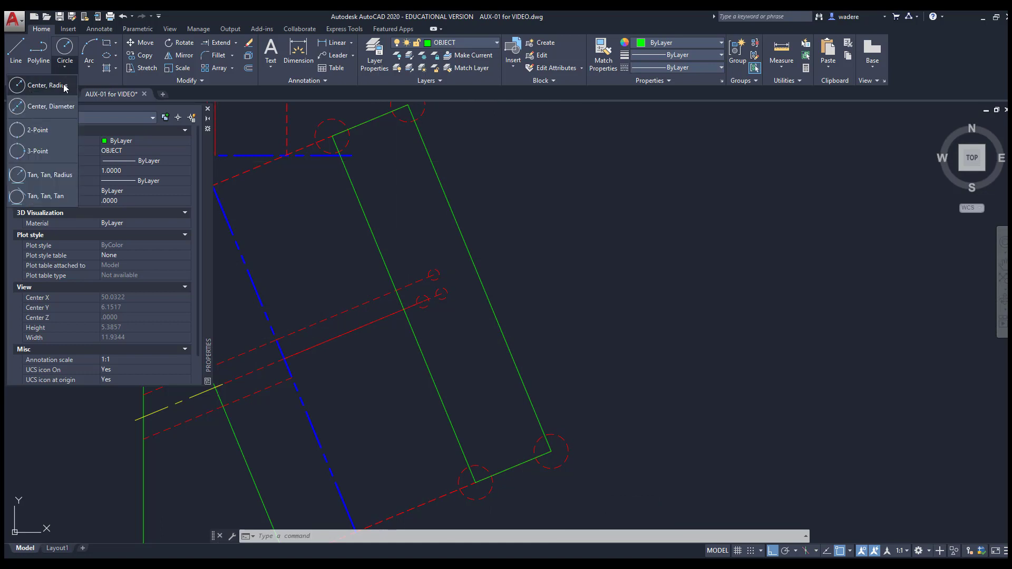
click(64, 86)
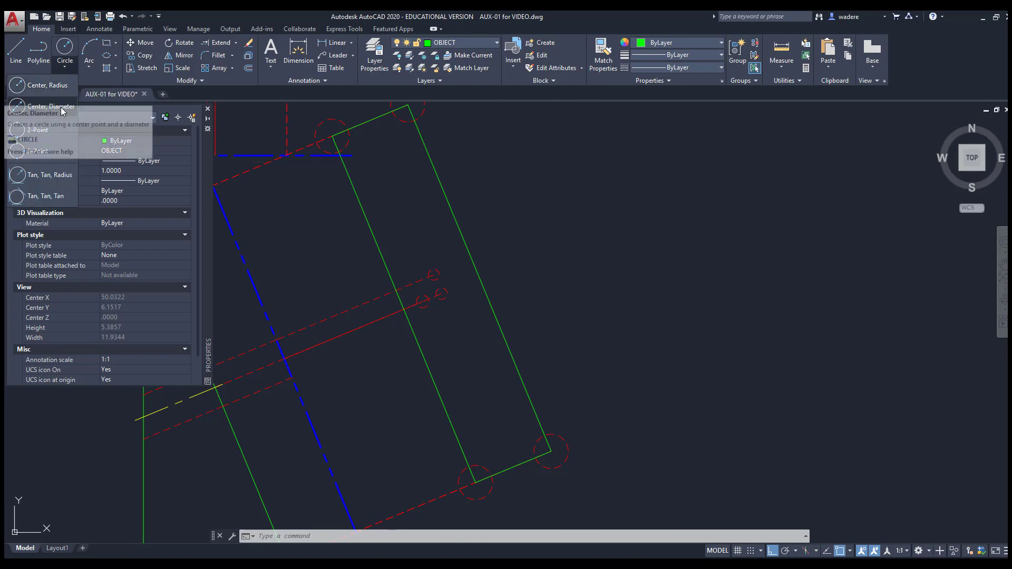
scroll(461, 313, up, 5)
click(411, 264)
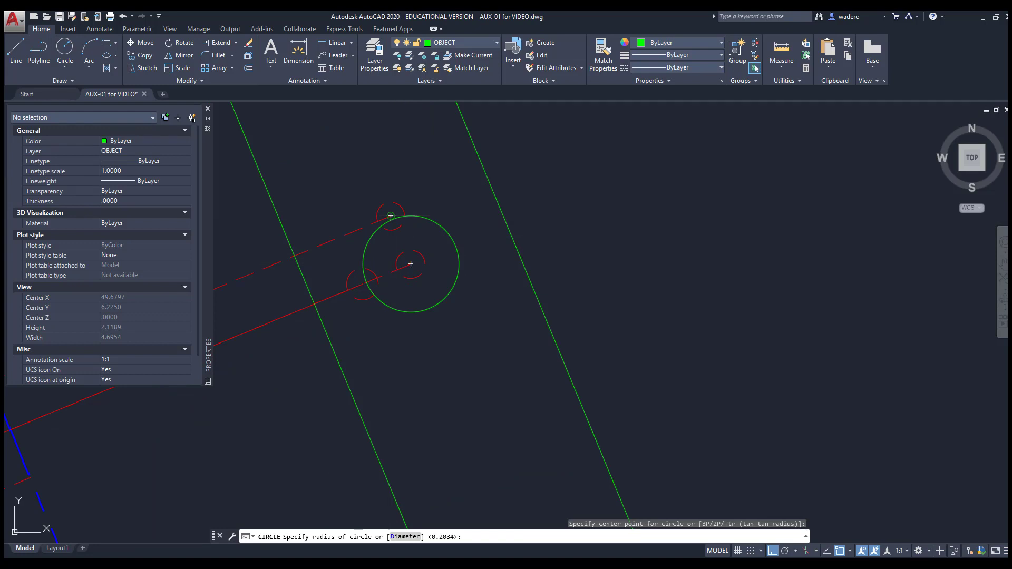
click(391, 216)
Examine how the hole circle's edge meets the marker at the inner depth point on the hole's centreline
scroll(377, 295, up, 4)
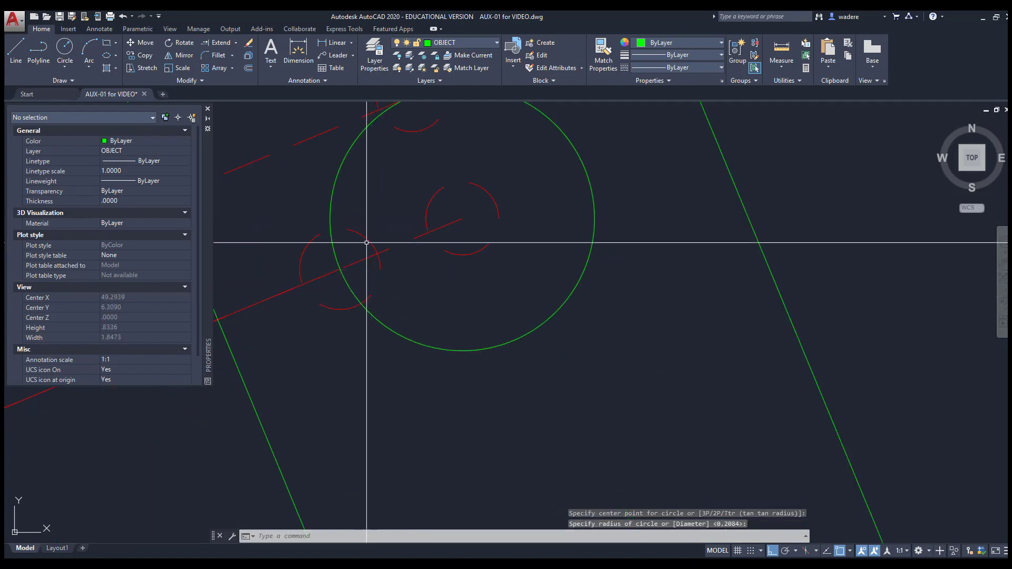
key(Escape)
click(367, 242)
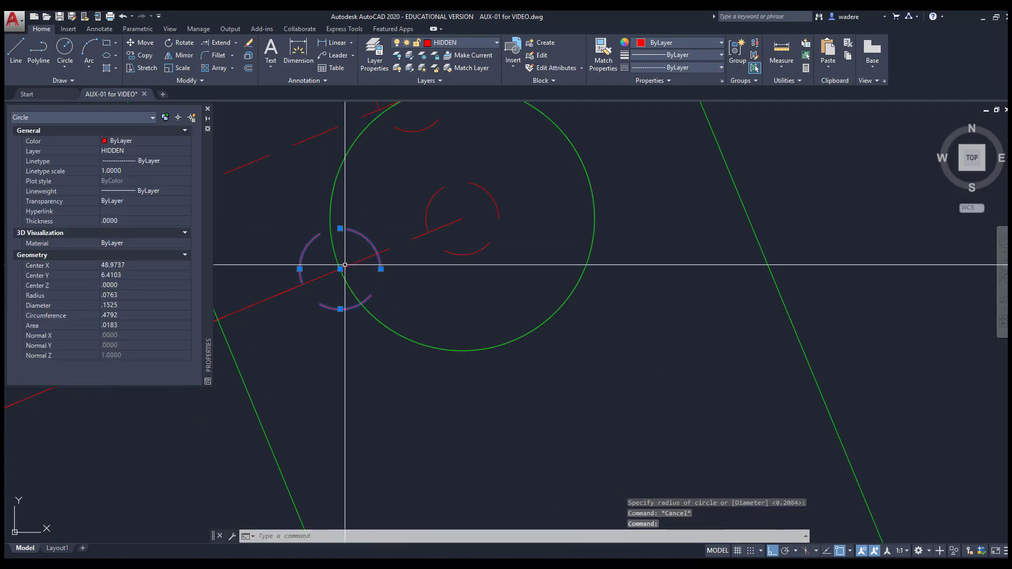
key(Escape)
scroll(397, 279, down, 5)
scroll(396, 278, down, 3)
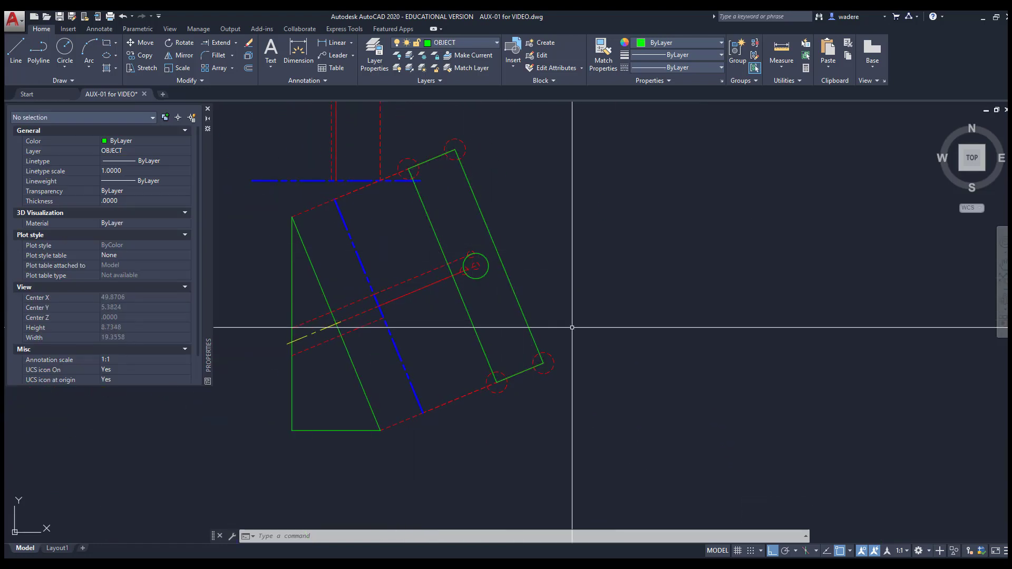
key(Escape)
key(Escape)
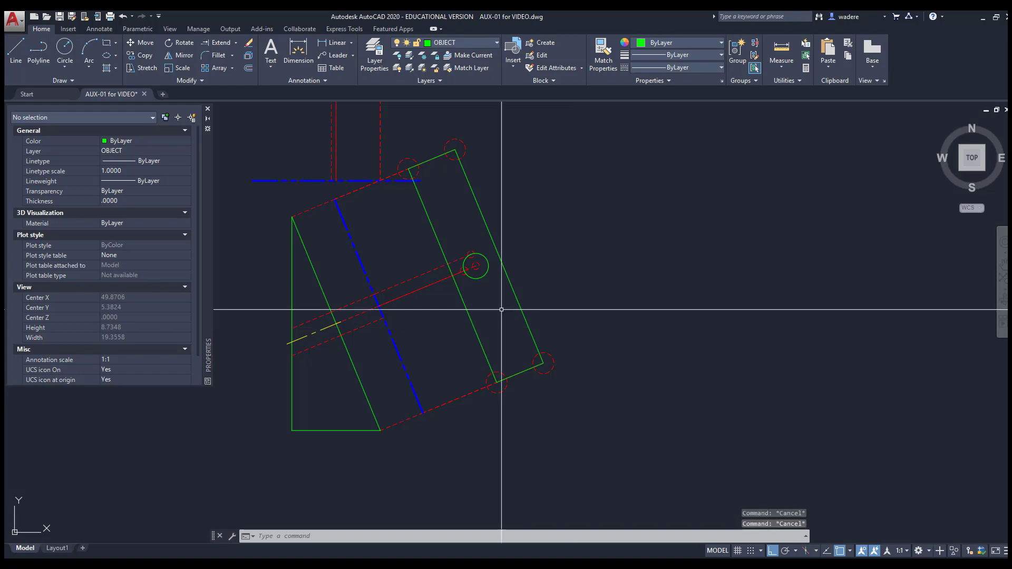
Check the area of the auxiliary surface's outline in its properties
click(489, 233)
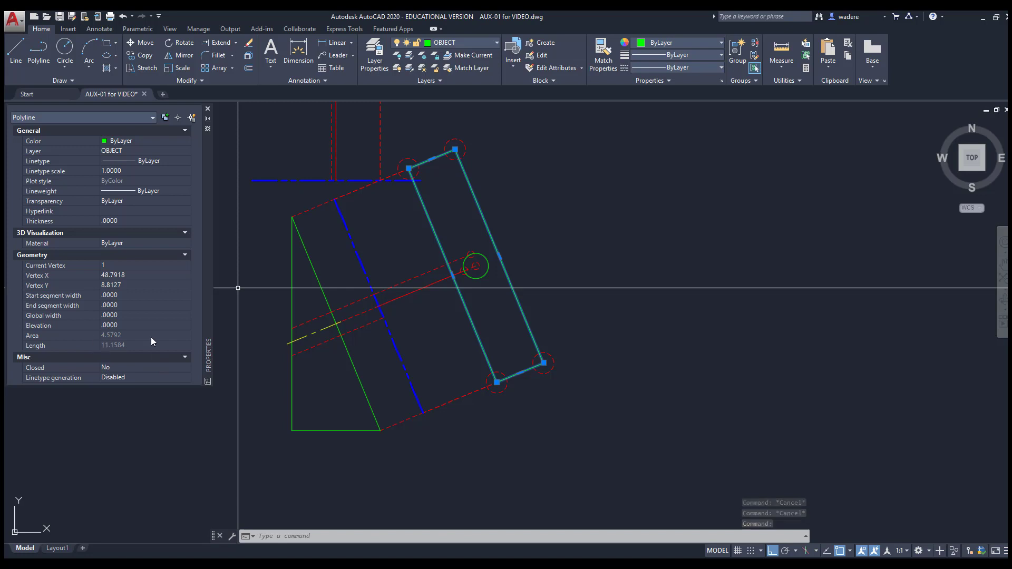
key(Escape)
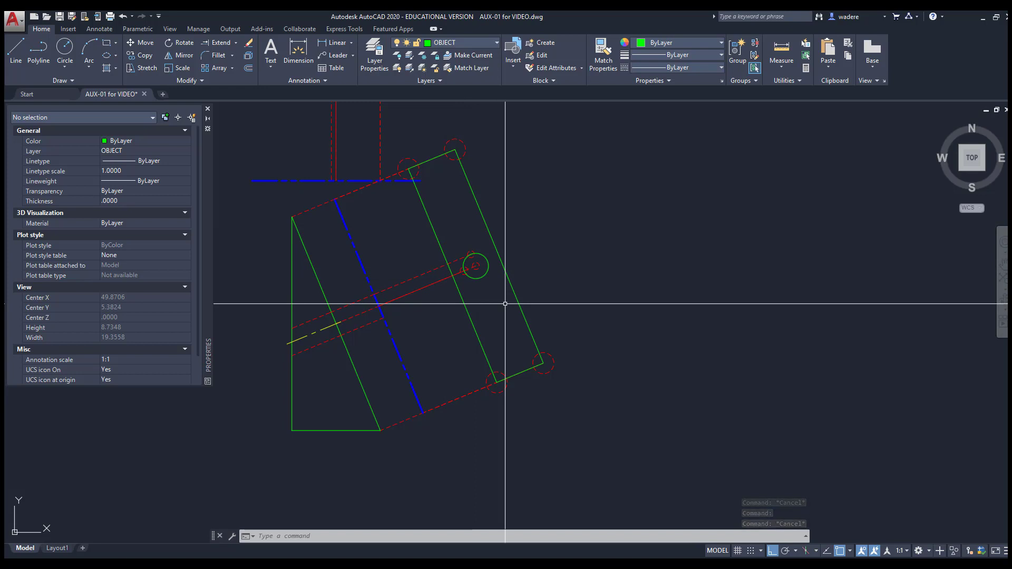
Try hatching the auxiliary surface around the hole with ANSI31 at scale 1, and inspect the fill near the marker circles
click(108, 71)
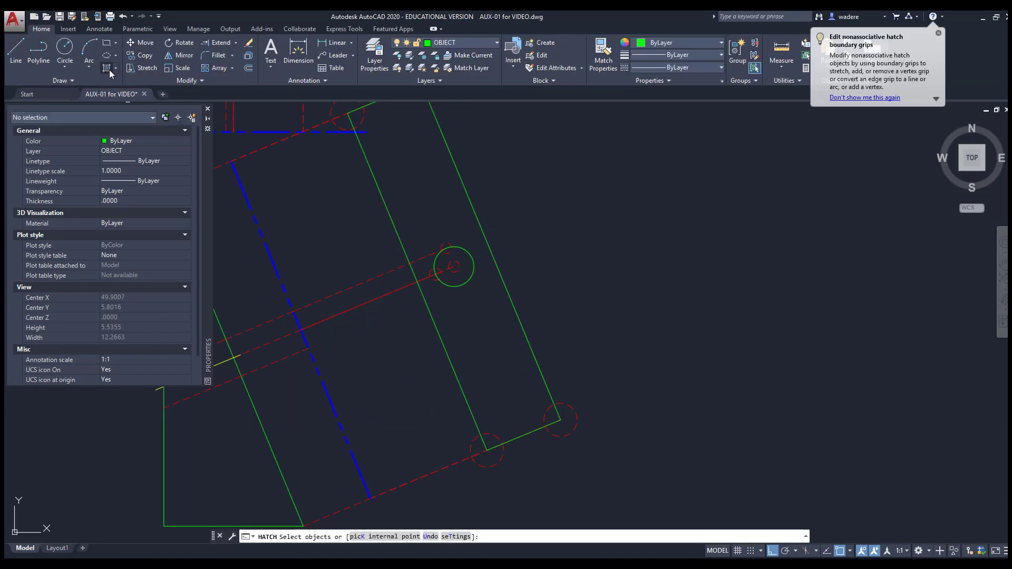
click(109, 69)
click(23, 50)
scroll(378, 232, down, 3)
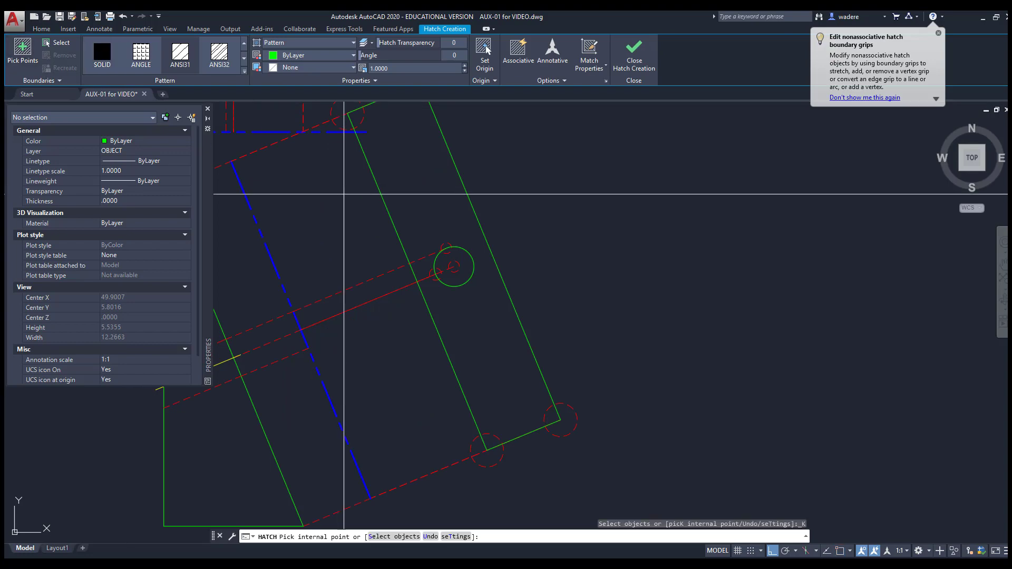
click(378, 232)
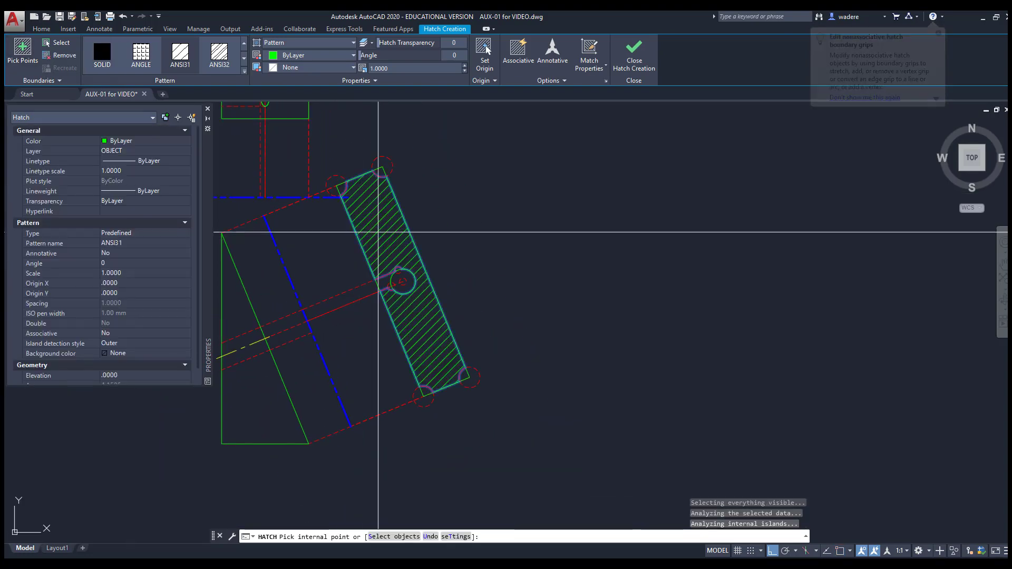
scroll(398, 270, up, 5)
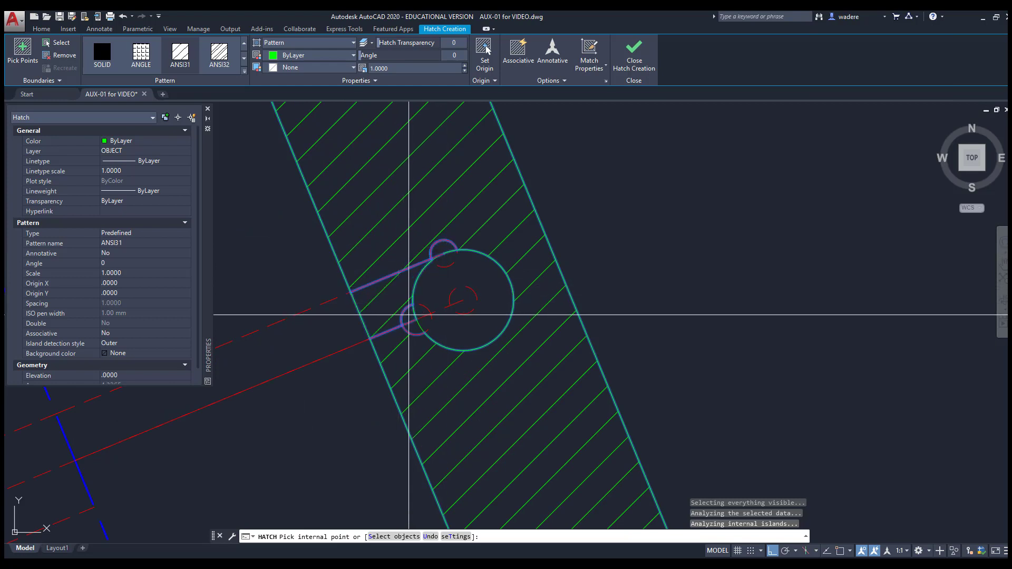
scroll(501, 293, down, 2)
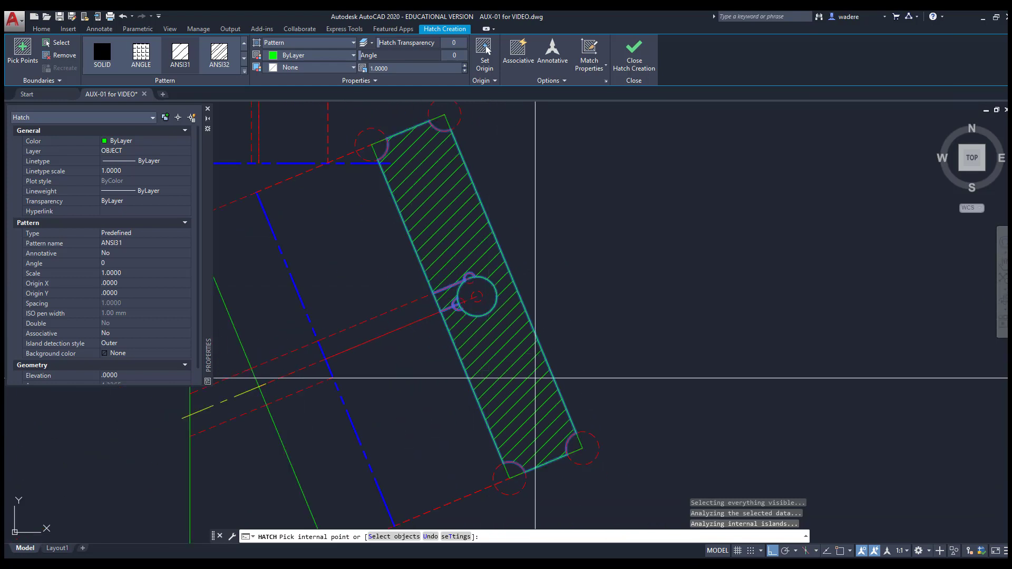
middle_drag(533, 280, 382, 136)
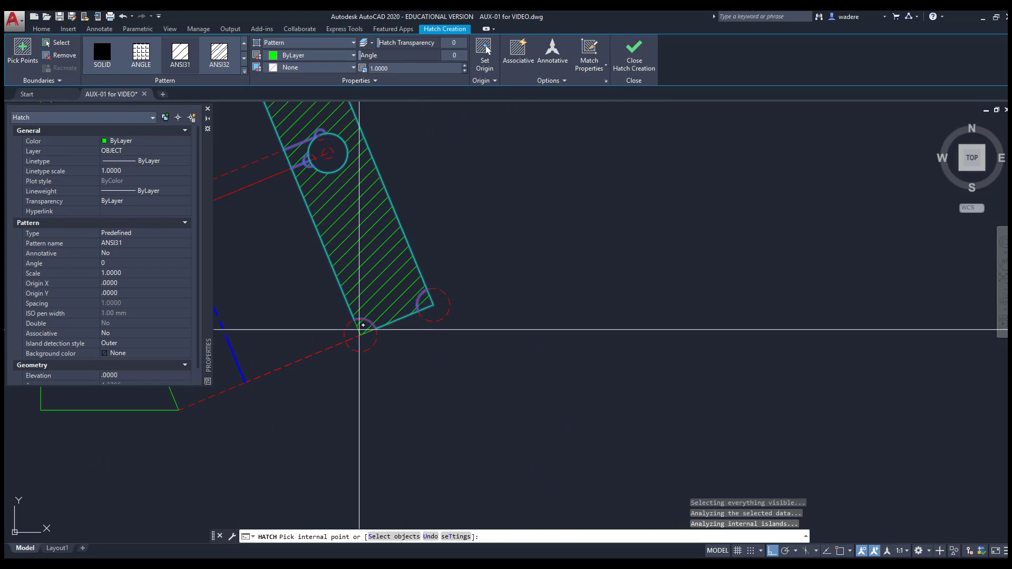
middle_drag(382, 136, 554, 390)
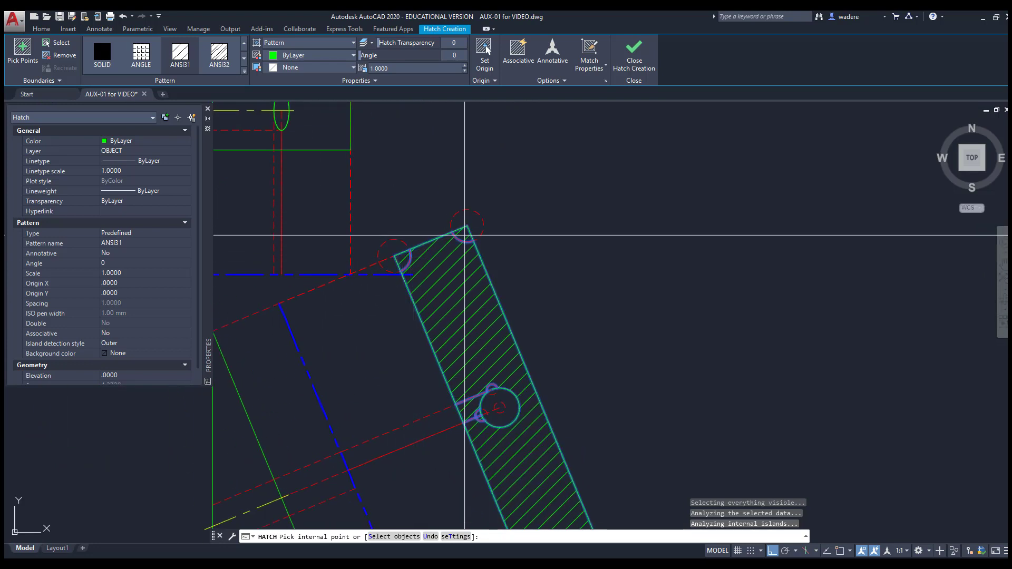
key(Escape)
key(Escape)
key(Escape)
Undo the hatch on the auxiliary surface
scroll(606, 355, down, 5)
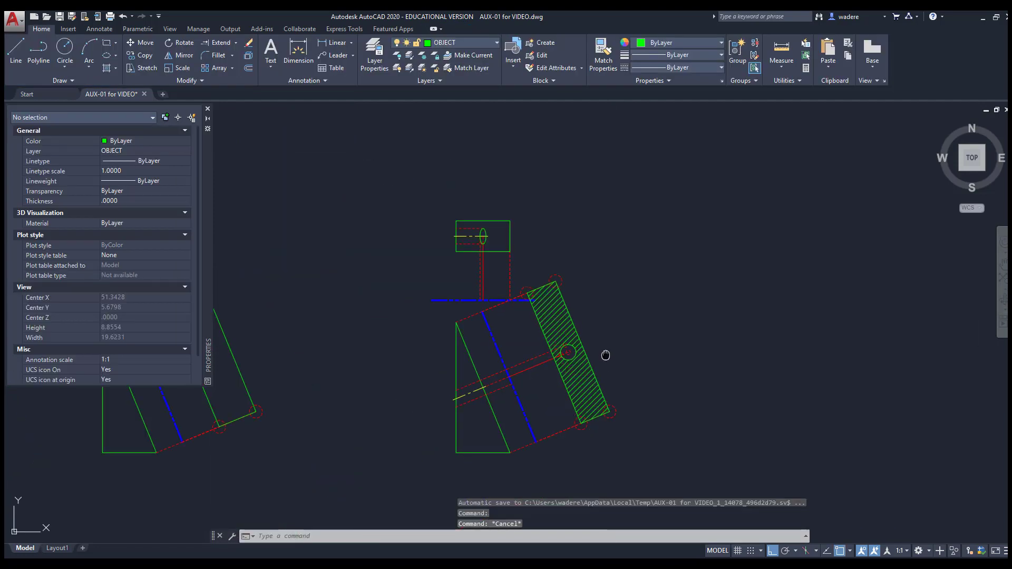
middle_drag(606, 355, 459, 306)
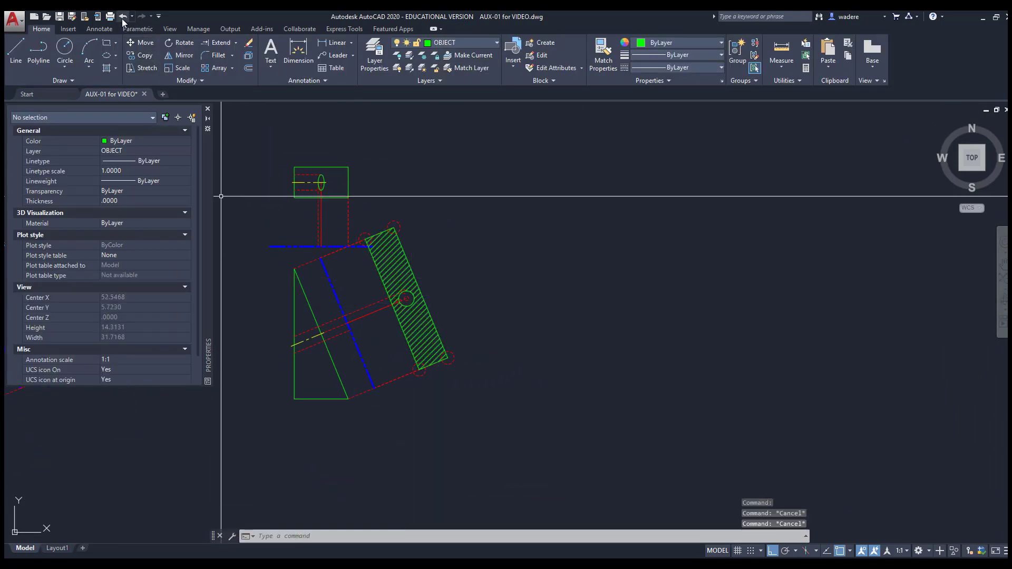
click(123, 18)
click(123, 18)
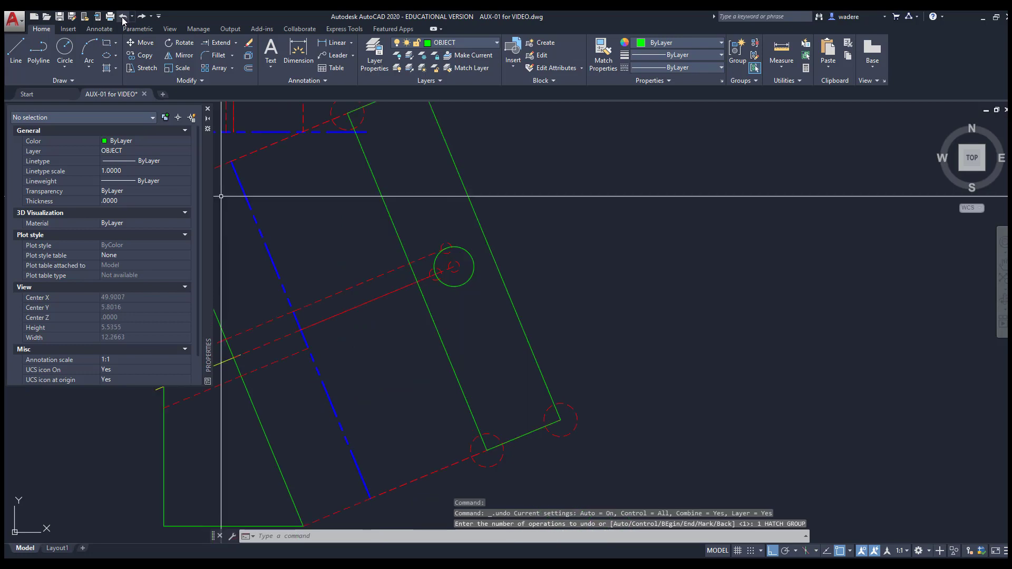
key(Escape)
Copy the auxiliary surface's outline and hole circle to the clear space beside the view, away from the construction markers
click(141, 56)
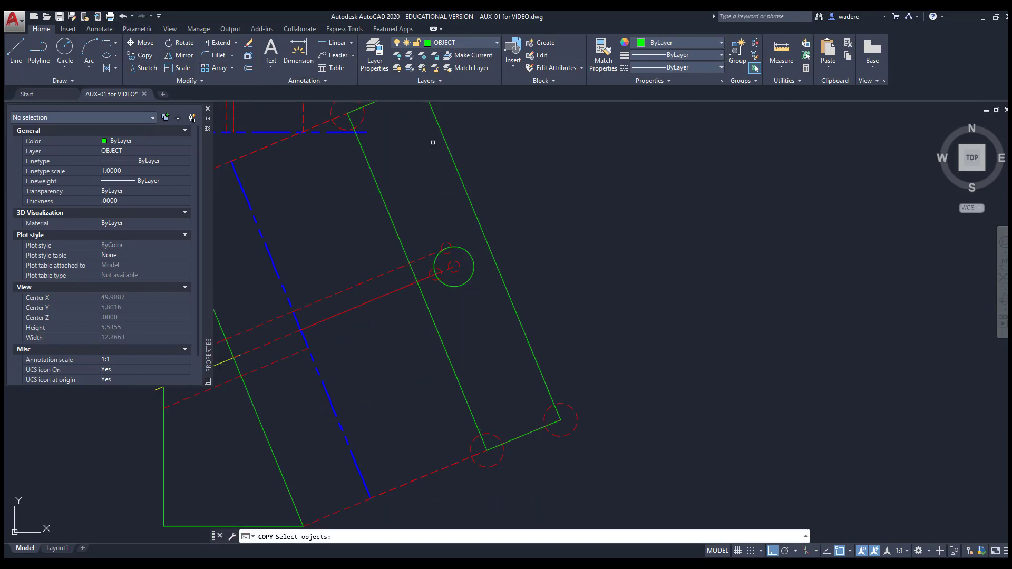
click(446, 146)
click(468, 251)
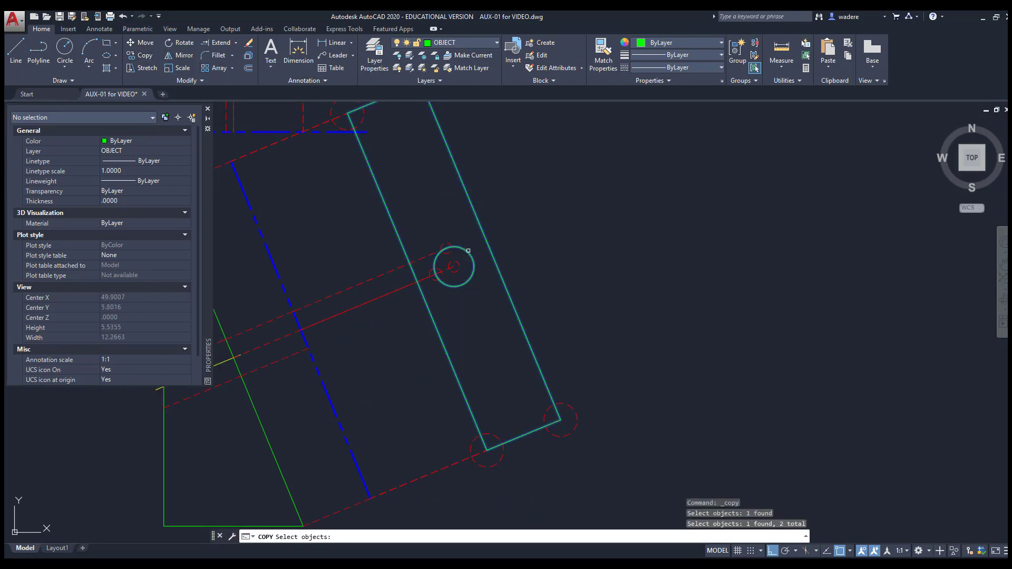
key(Return)
click(430, 216)
middle_drag(558, 174, 381, 251)
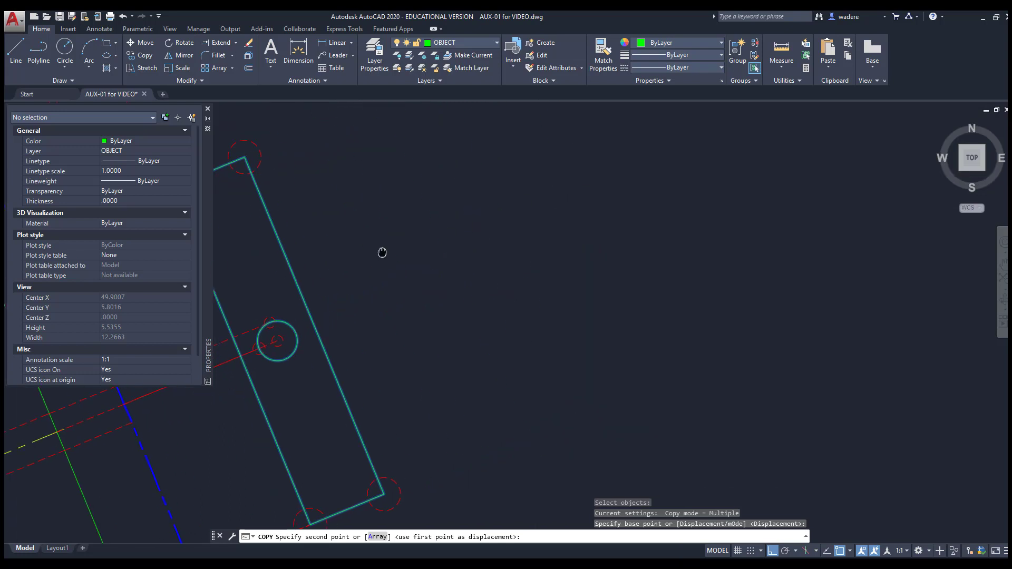
click(468, 223)
key(Return)
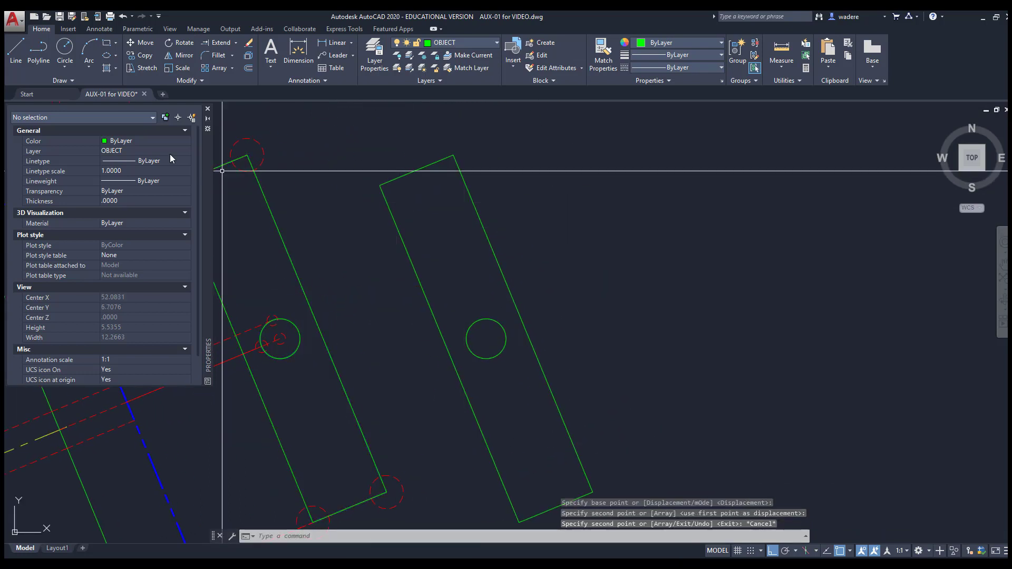
Hatch the copied surface around its hole with the ANSI31 pattern at scale 1
click(107, 67)
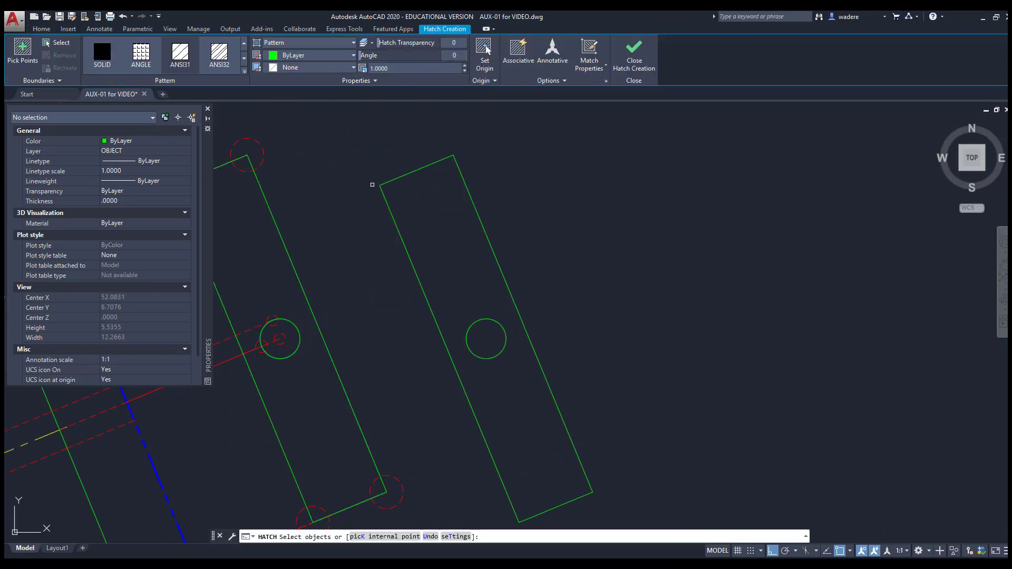
click(19, 47)
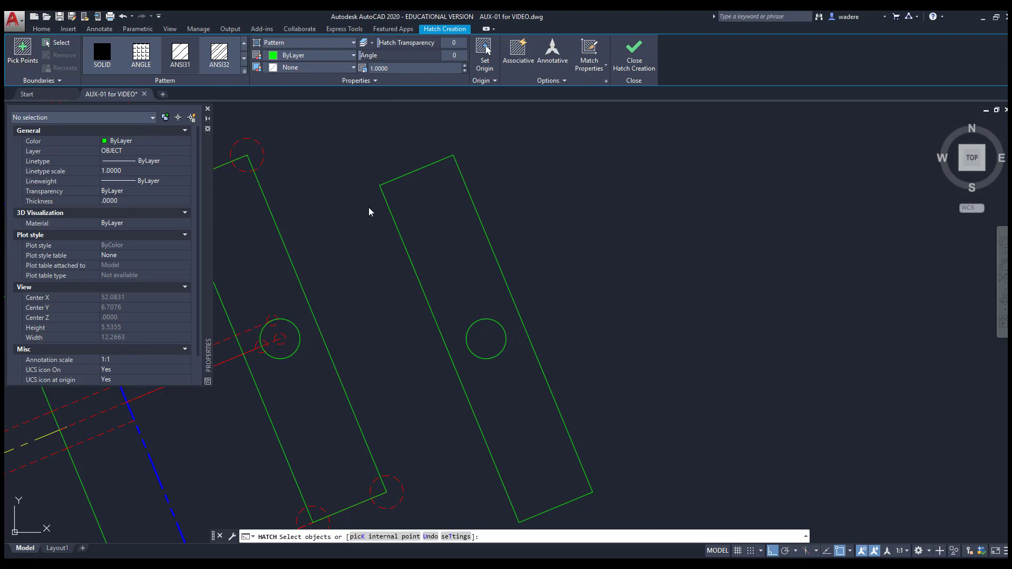
click(459, 253)
key(Escape)
key(Escape)
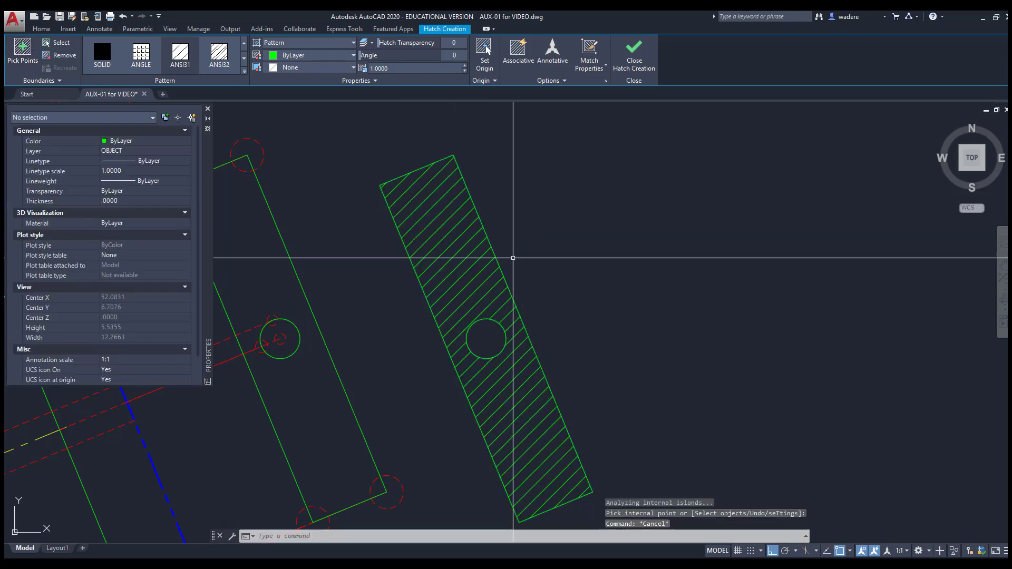
Compare the area of the hatch with the area of the copied outline in their properties
click(484, 268)
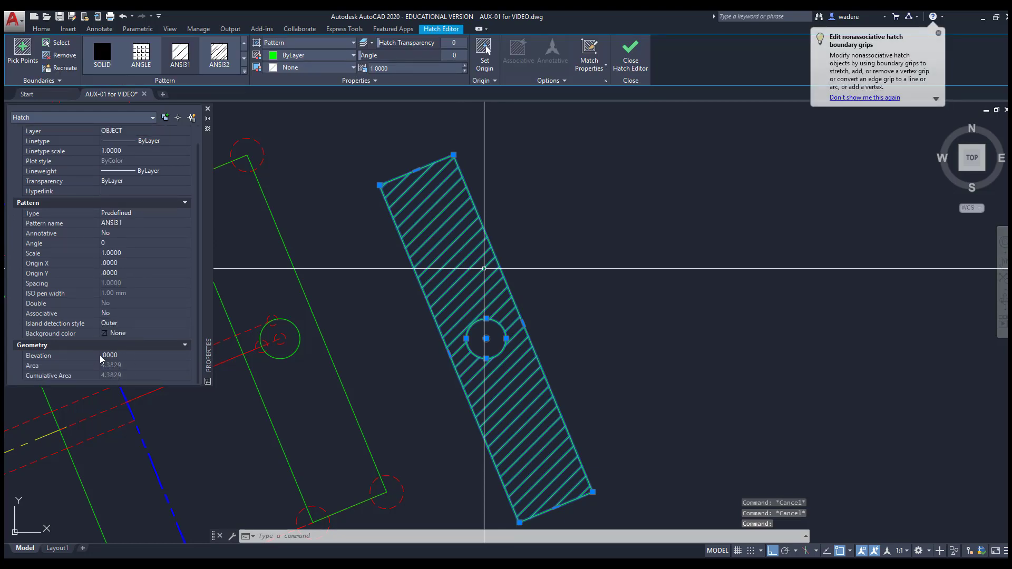
key(Escape)
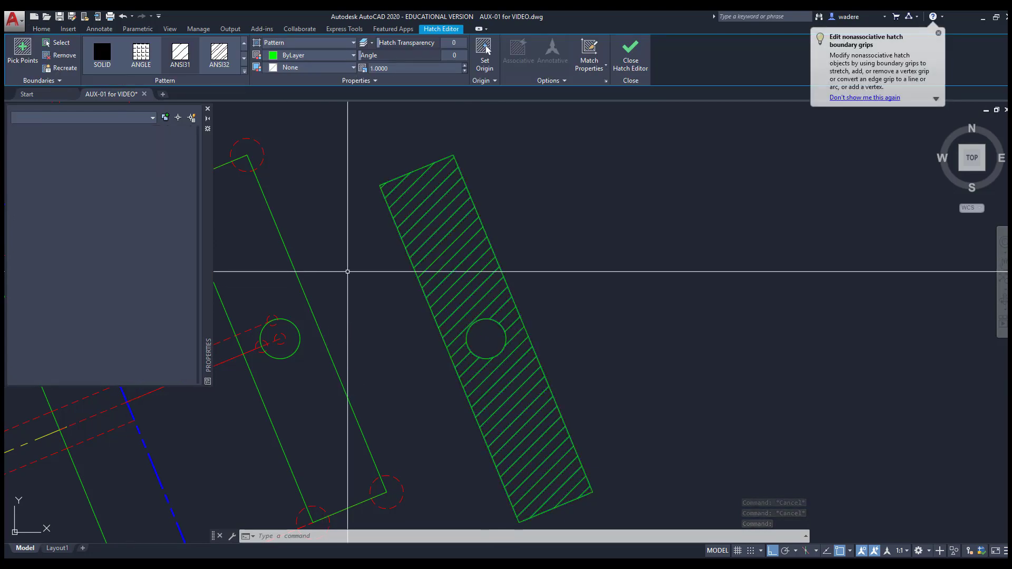
click(393, 219)
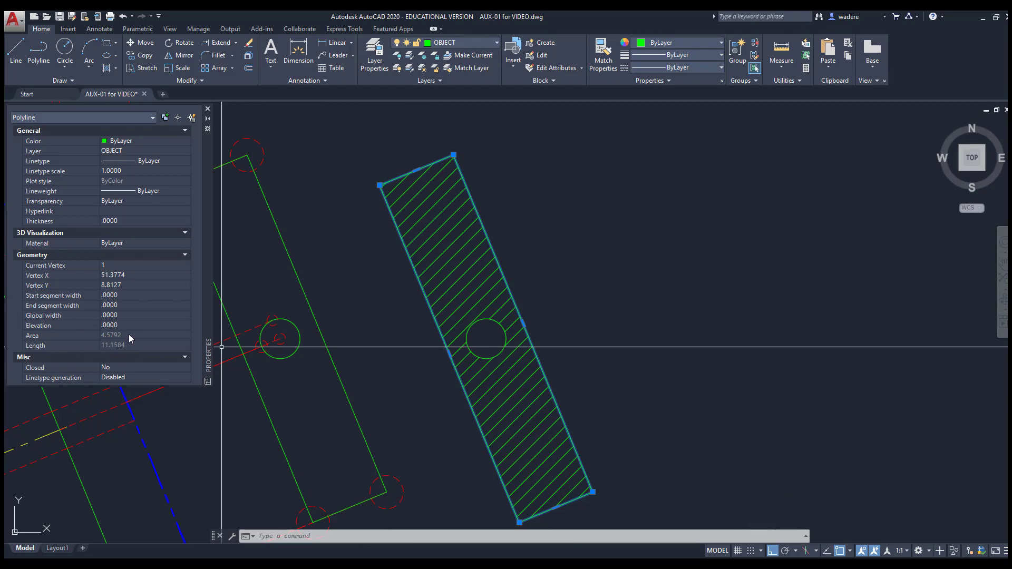
key(Escape)
key(Escape)
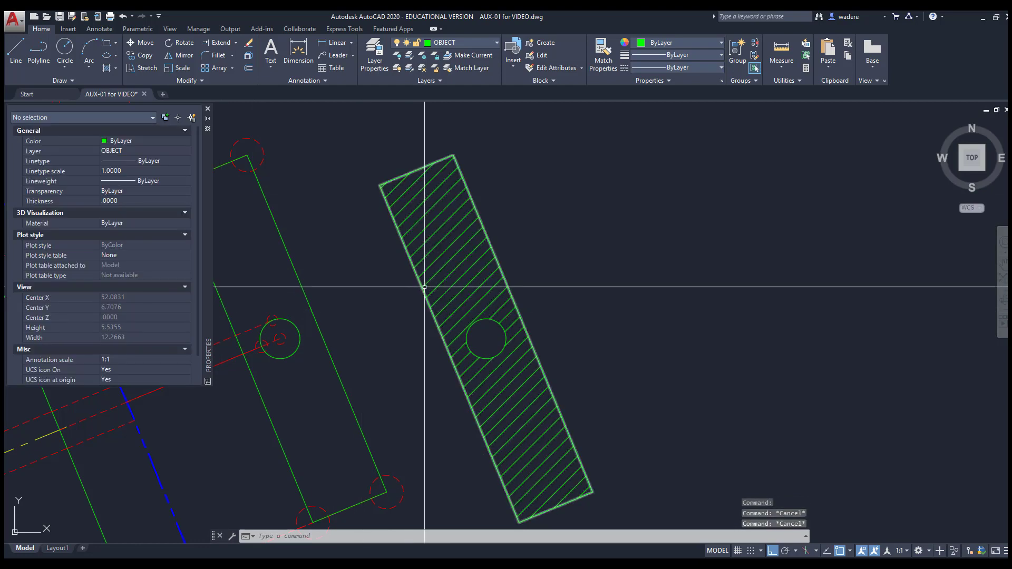
click(435, 276)
scroll(130, 341, down, 2)
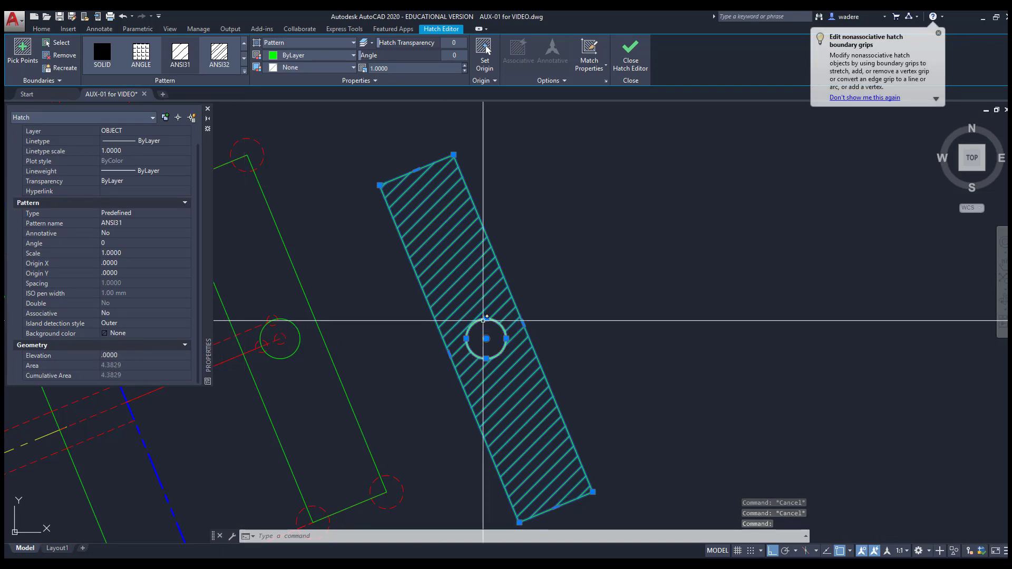
key(Escape)
scroll(403, 347, down, 4)
middle_drag(403, 348, 495, 315)
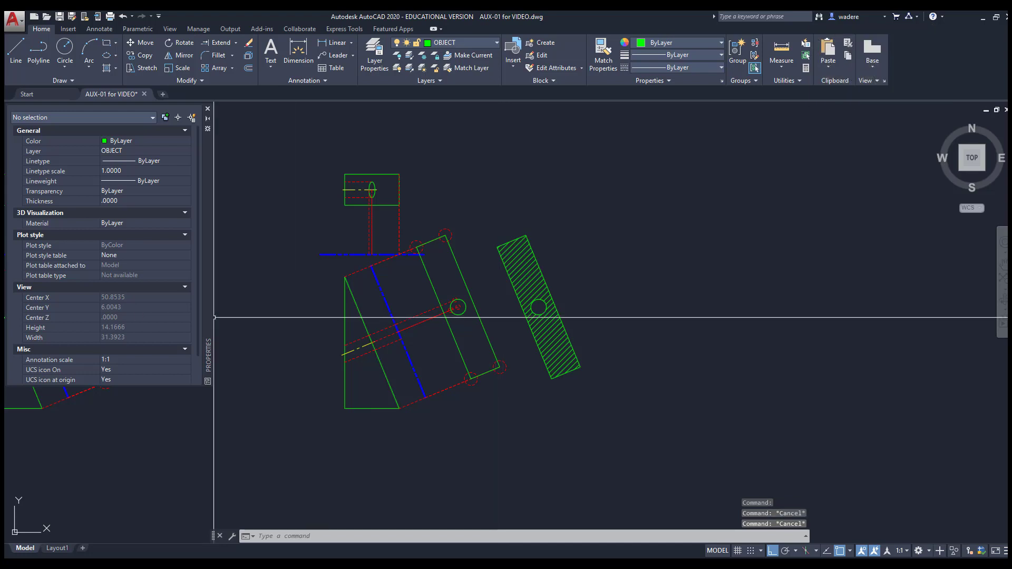
Add a radius dimension to the hole circle in the original auxiliary view, placing its text outside the circle
scroll(387, 256, up, 2)
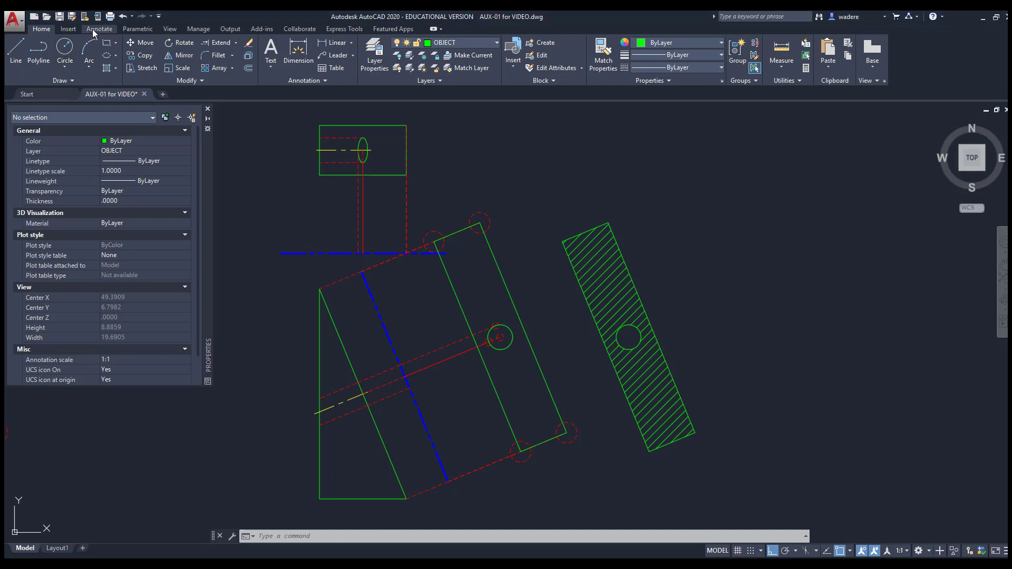
click(96, 30)
click(233, 68)
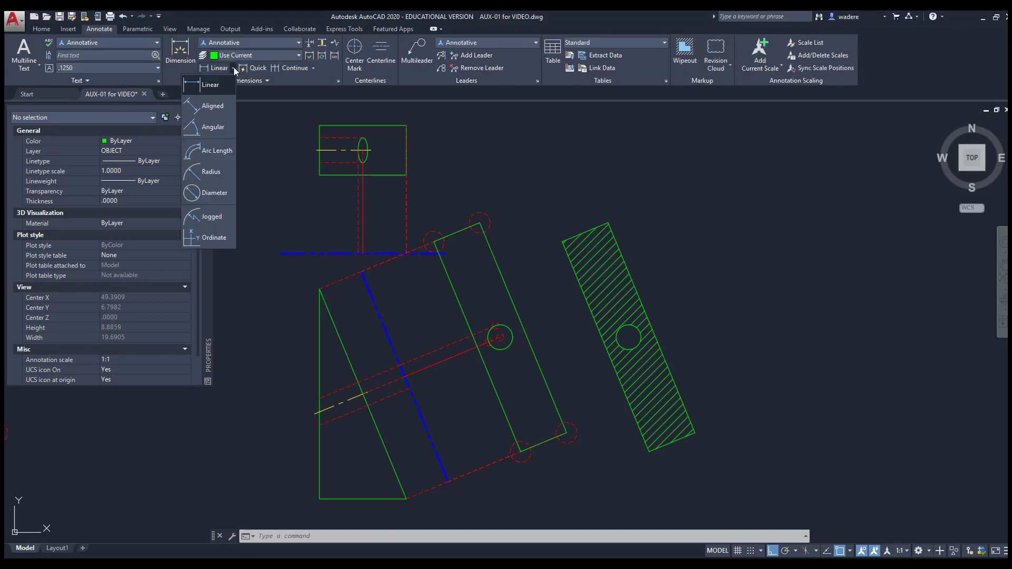
click(211, 173)
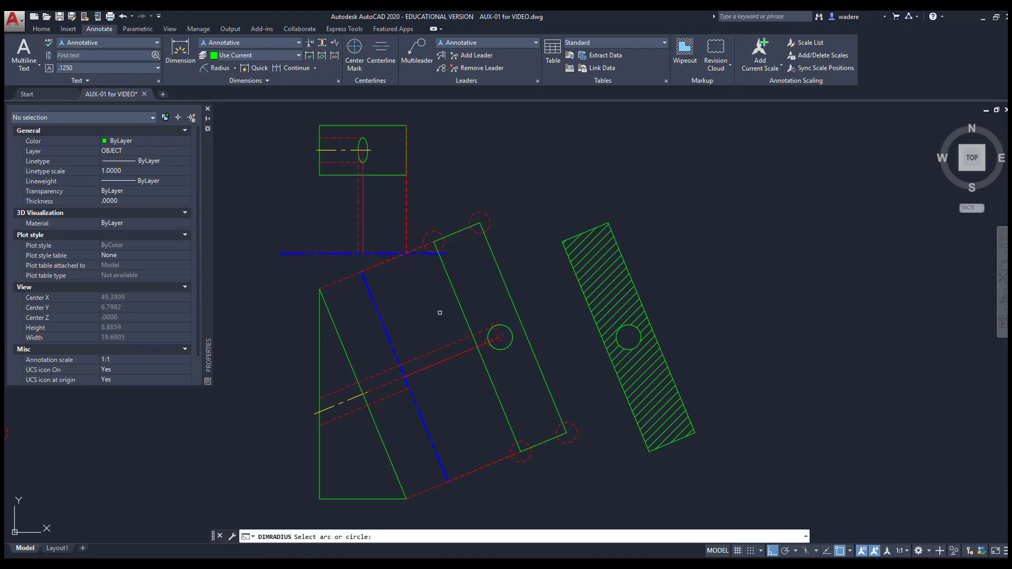
click(509, 328)
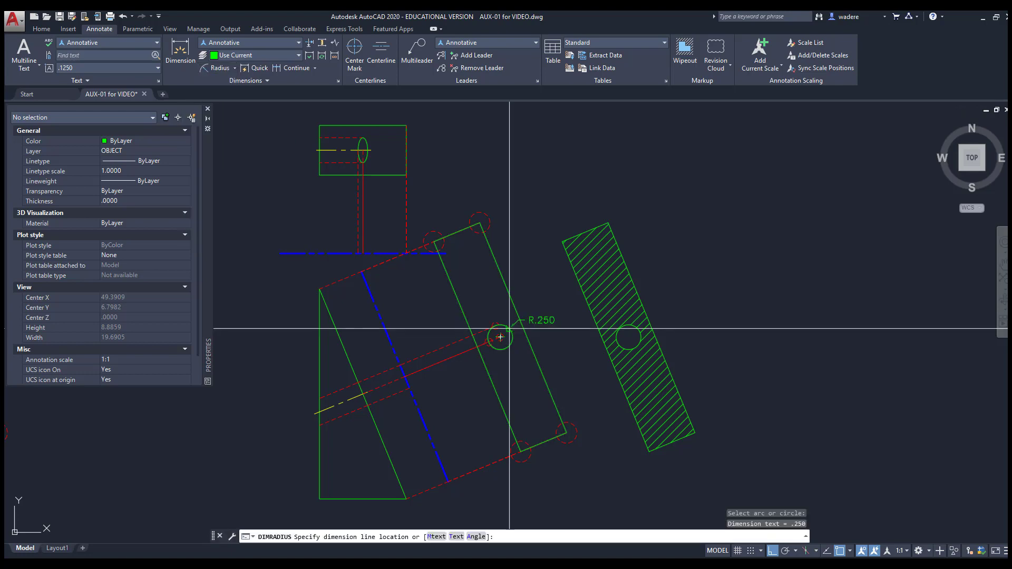
click(543, 303)
scroll(578, 341, up, 2)
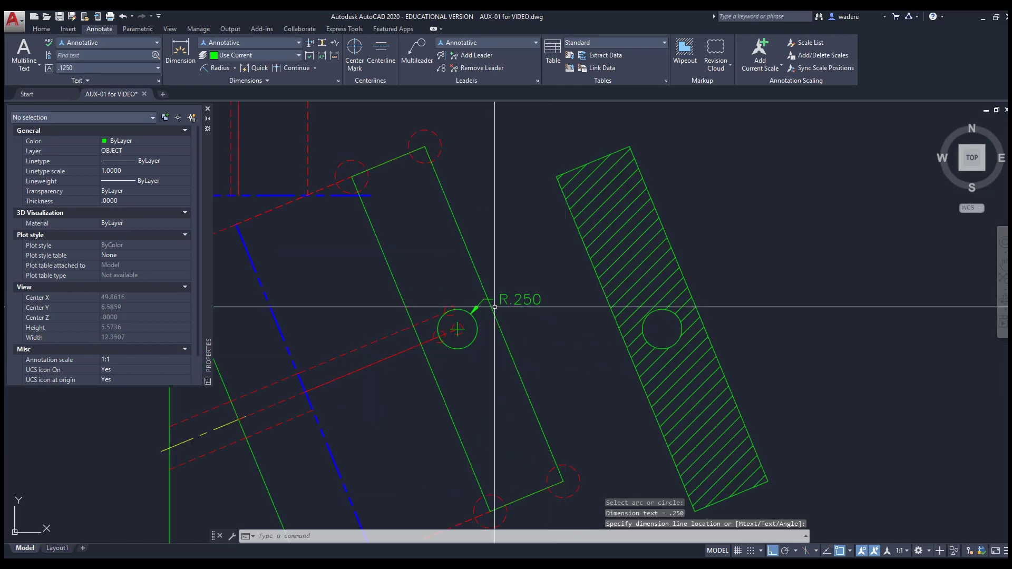
scroll(406, 255, down, 2)
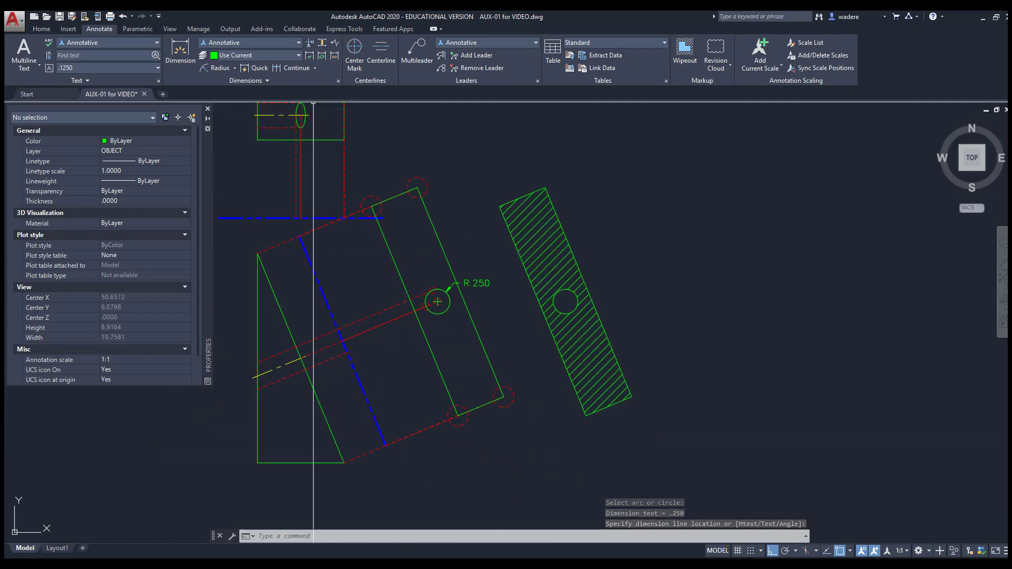
middle_drag(284, 116, 300, 141)
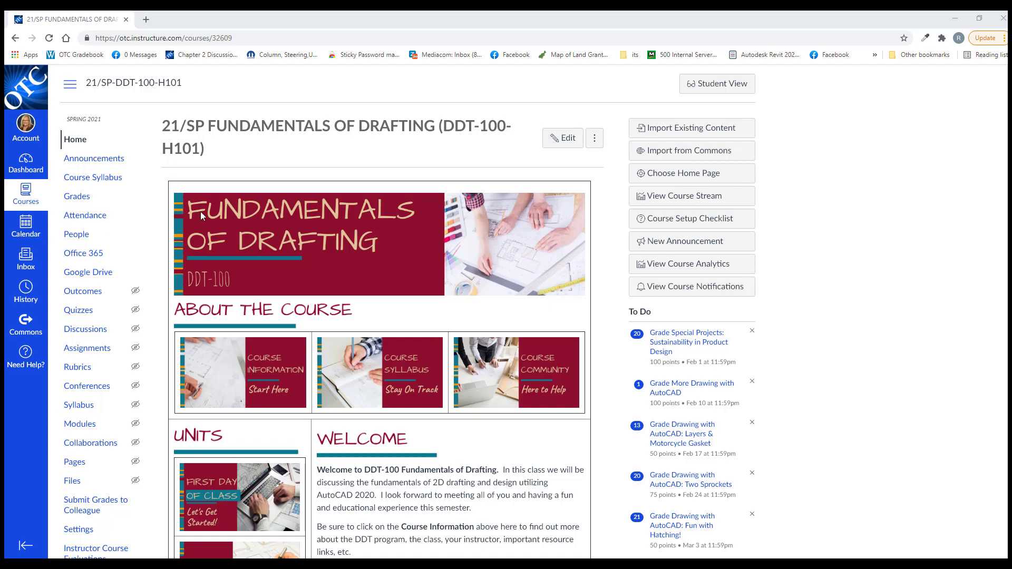
Switch to the Fundamentals of Drafting course in Chrome and open the Auxiliaries unit page to view its learning material
scroll(270, 242, down, 15)
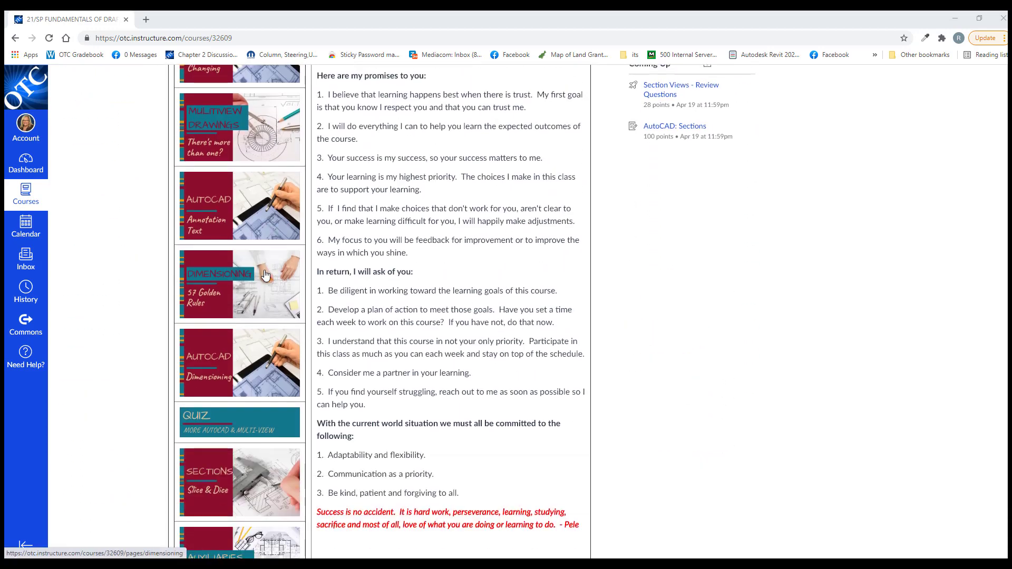
scroll(262, 283, down, 3)
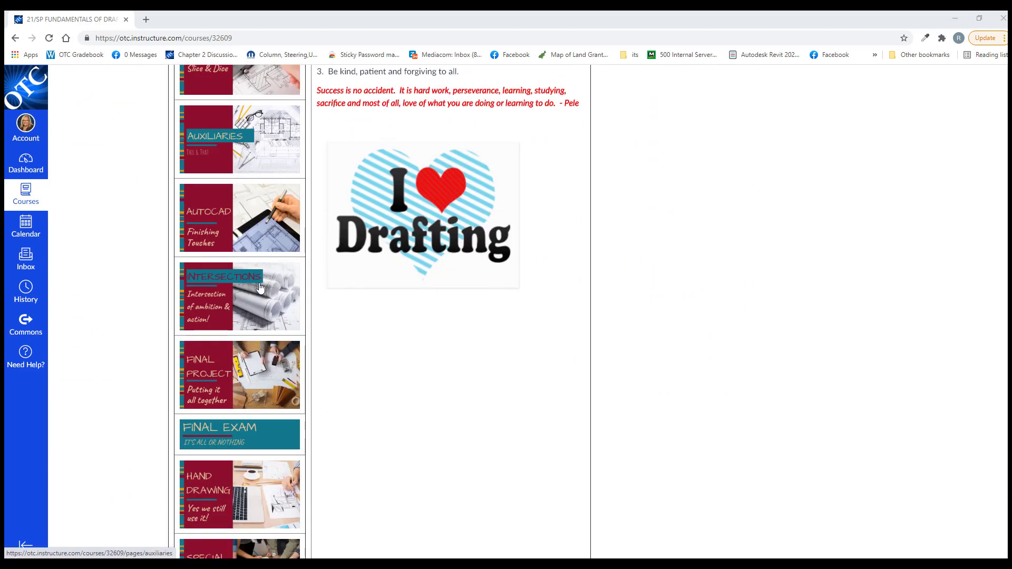
click(208, 146)
scroll(242, 274, down, 2)
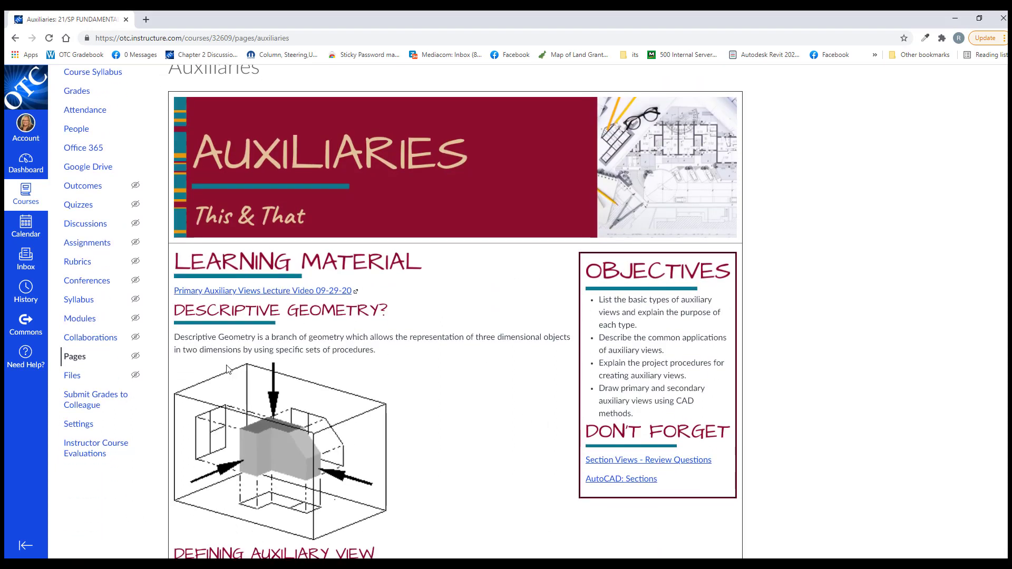
Open the Primary Auxiliaries drawing assignment from the Auxiliaries unit page and view its instructions
scroll(227, 369, down, 6)
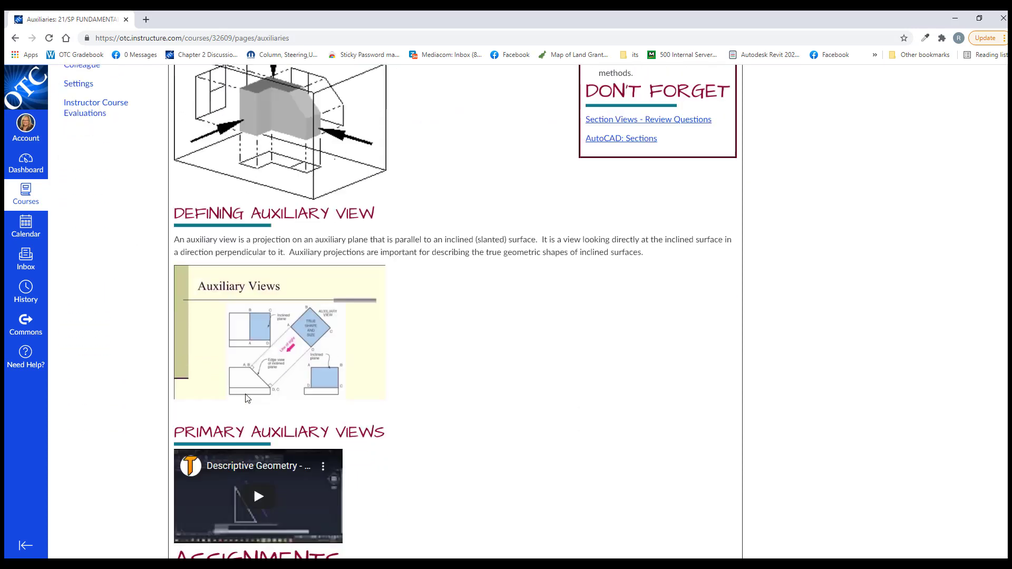
scroll(248, 398, down, 2)
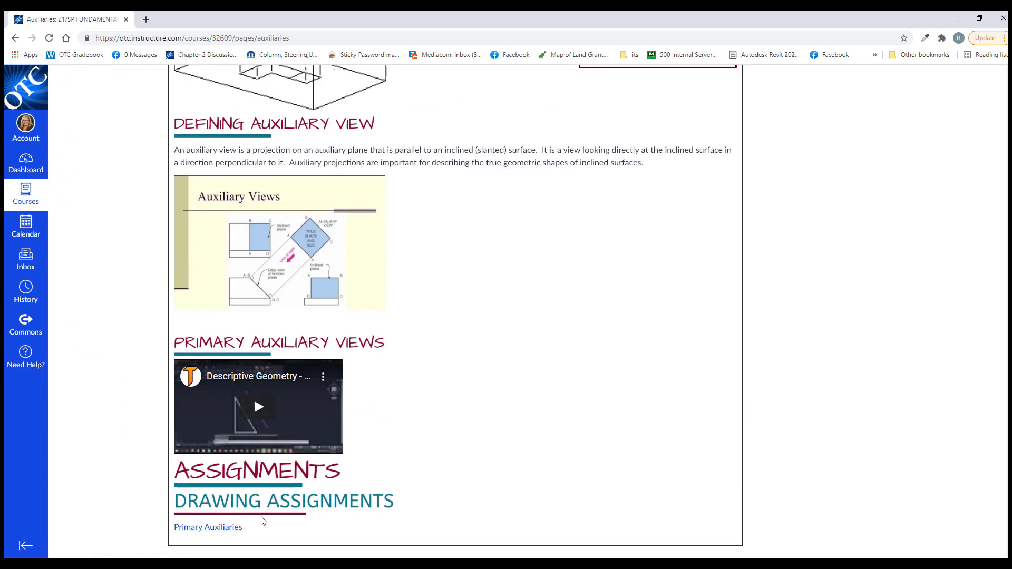
click(222, 529)
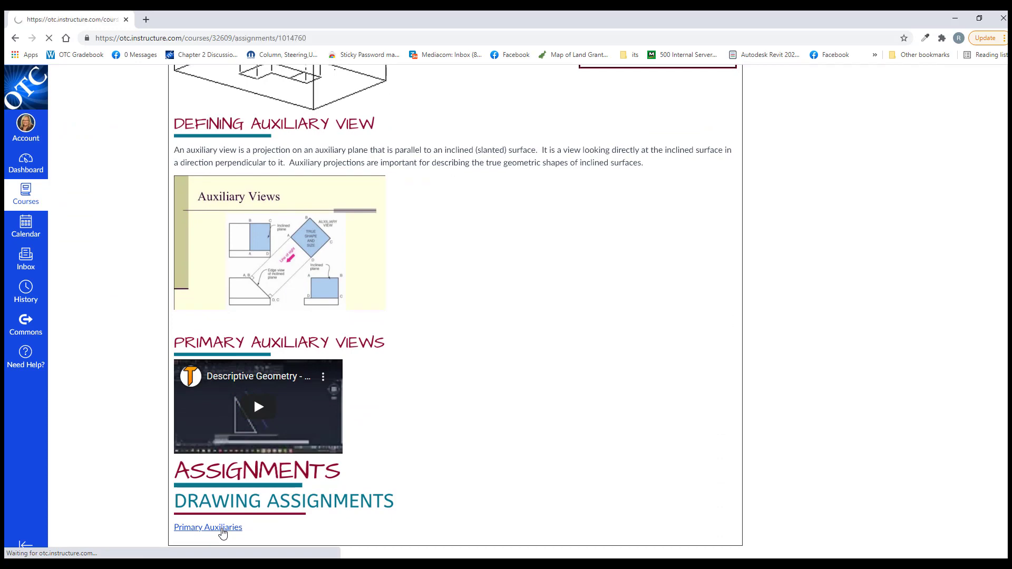
scroll(235, 187, down, 3)
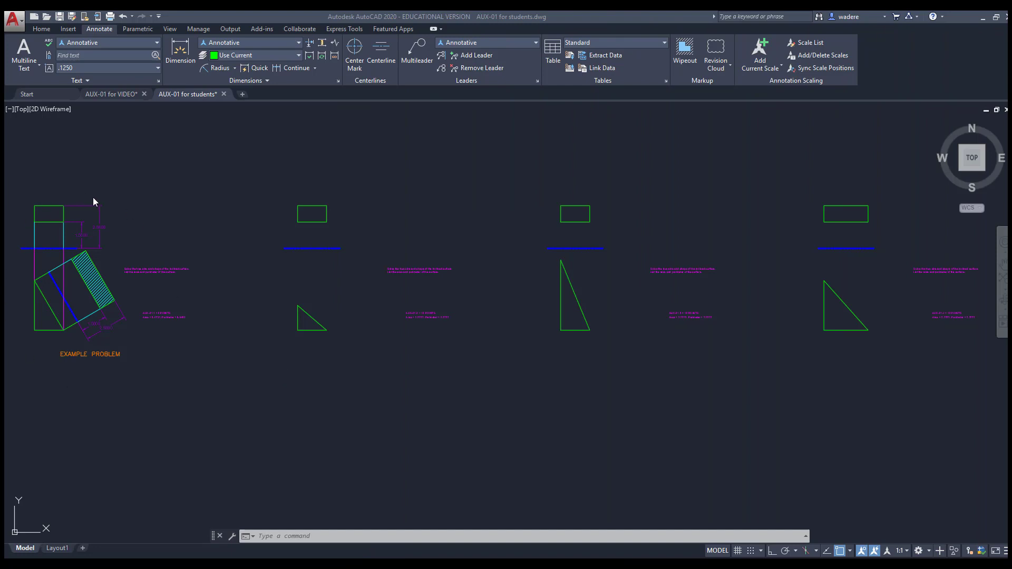
Examine the solved example problem in the AUX-01 for students drawing, including its instructions and its area and perimeter note
scroll(84, 301, up, 5)
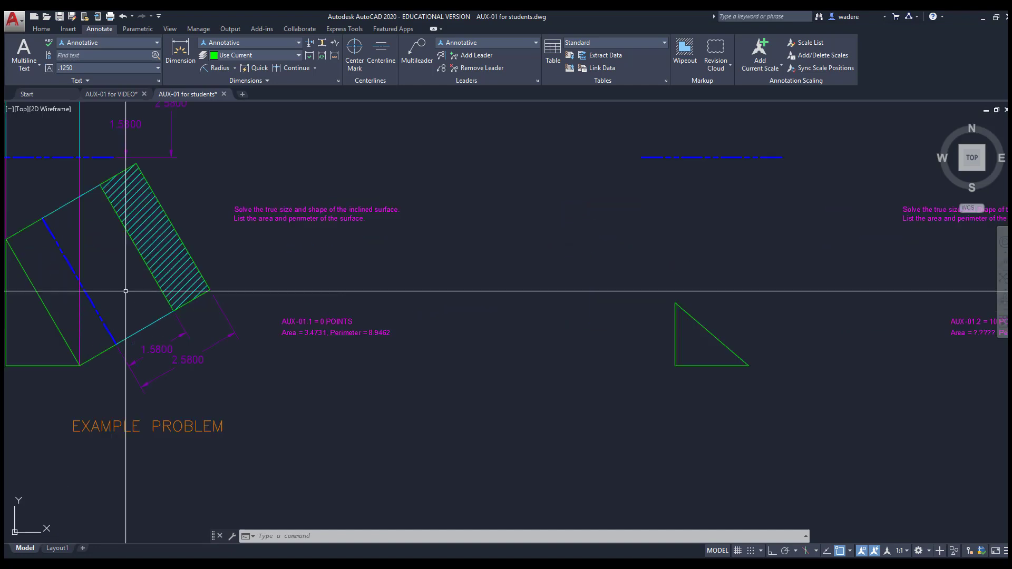
middle_drag(206, 342, 191, 369)
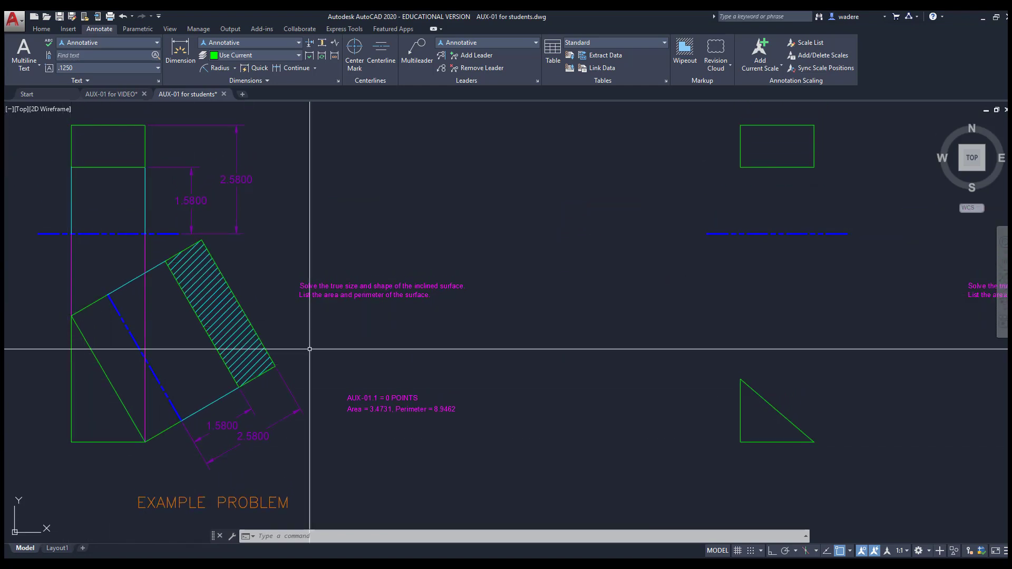
middle_drag(310, 350, 291, 314)
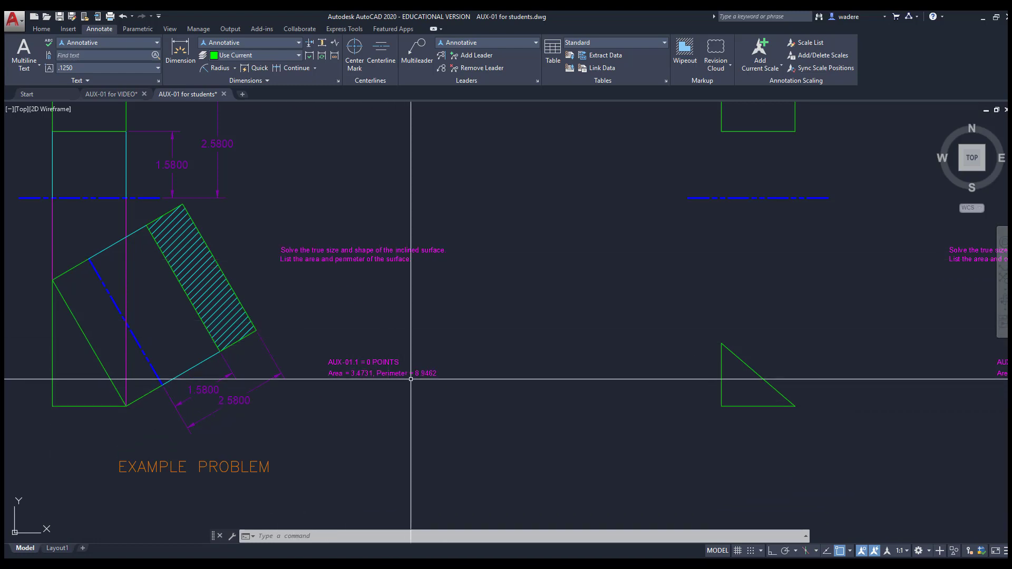
scroll(367, 377, up, 5)
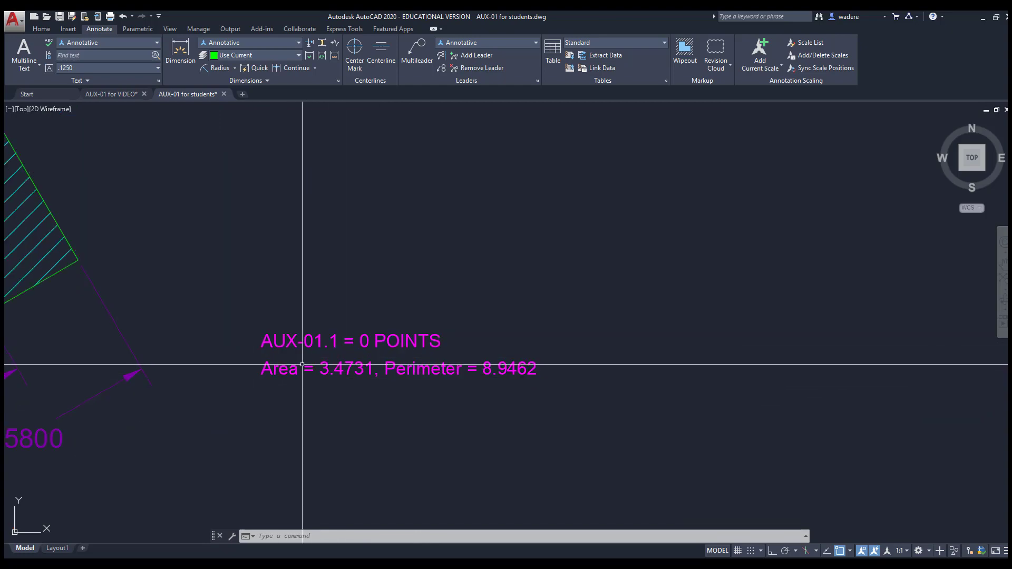
scroll(402, 399, down, 10)
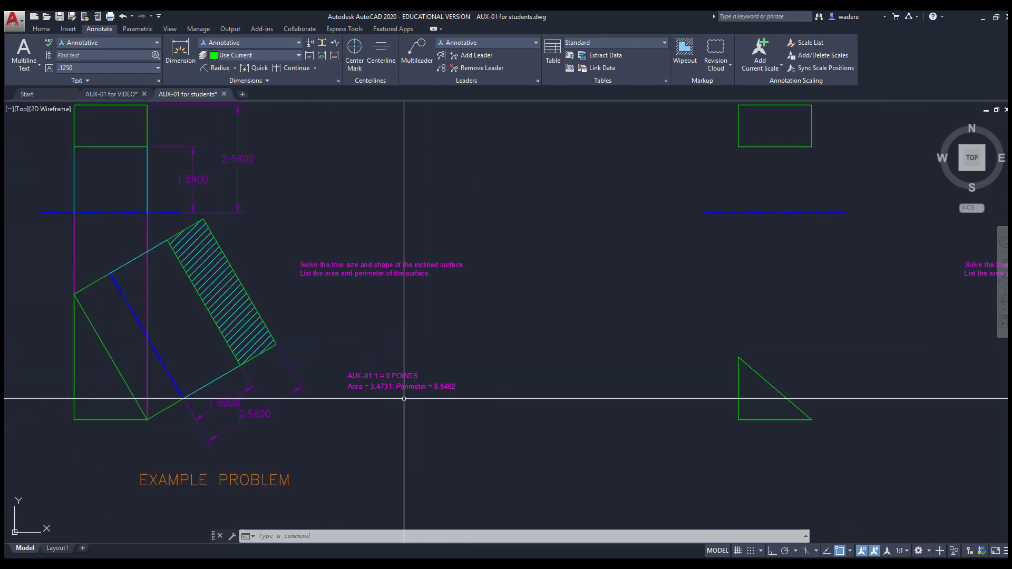
Examine the unsolved wedge problems from AUX-01.2 onward, including their point values and blank area and perimeter notes, alongside the example problem
scroll(336, 381, up, 4)
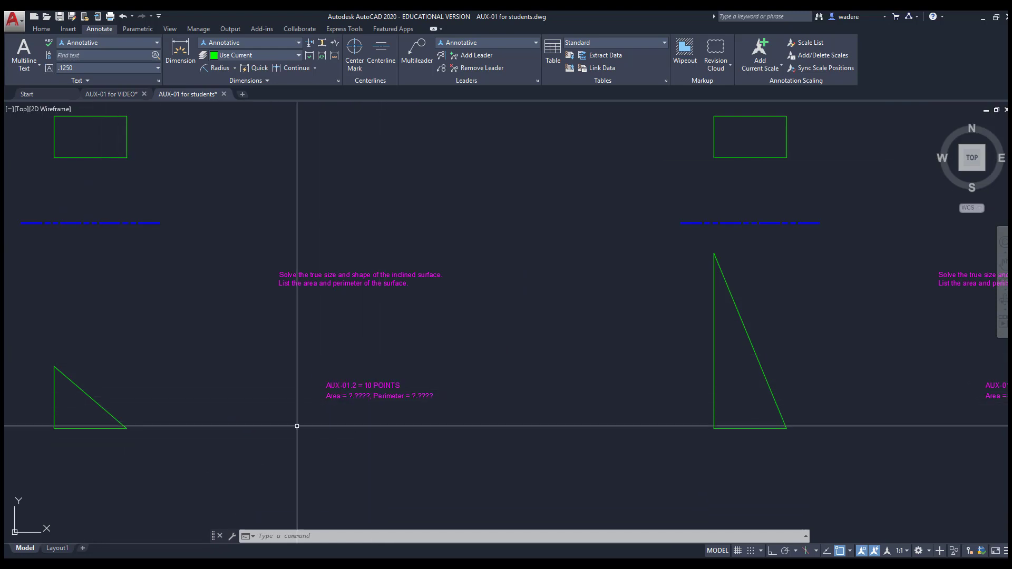
scroll(502, 407, down, 2)
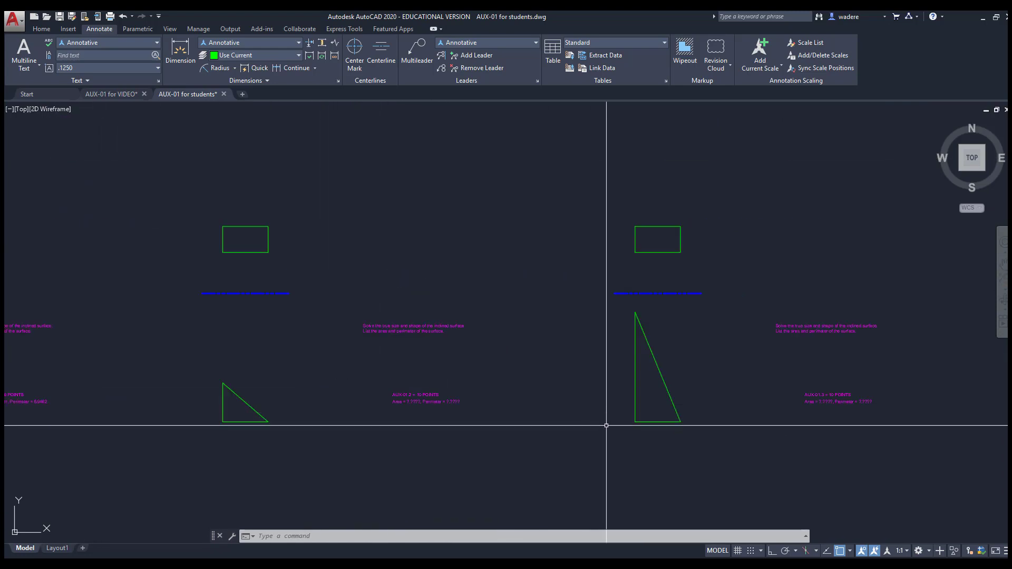
middle_drag(606, 425, 476, 402)
scroll(286, 372, up, 2)
scroll(614, 403, down, 4)
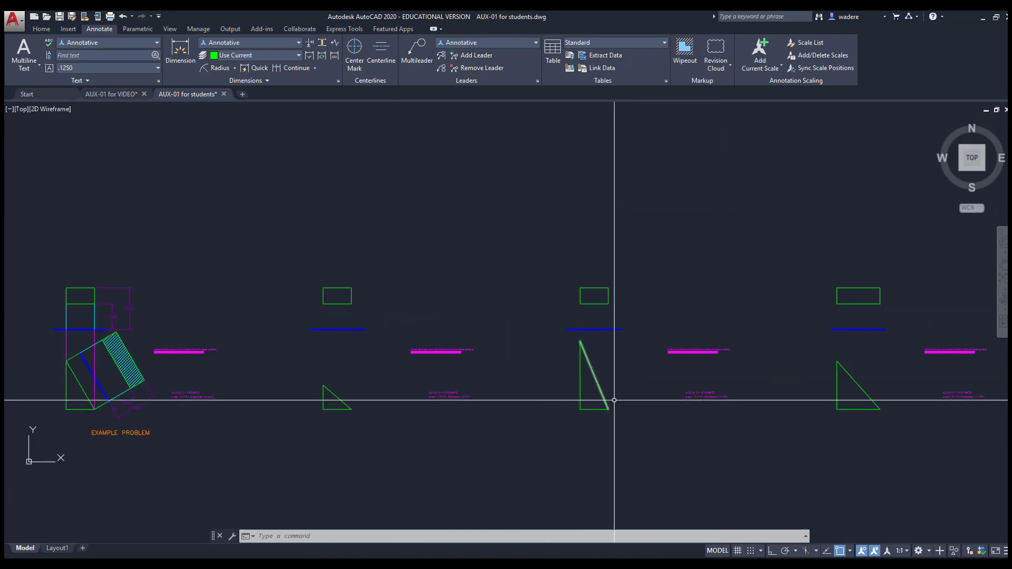
middle_drag(359, 401, 159, 356)
scroll(226, 339, up, 4)
scroll(317, 376, up, 2)
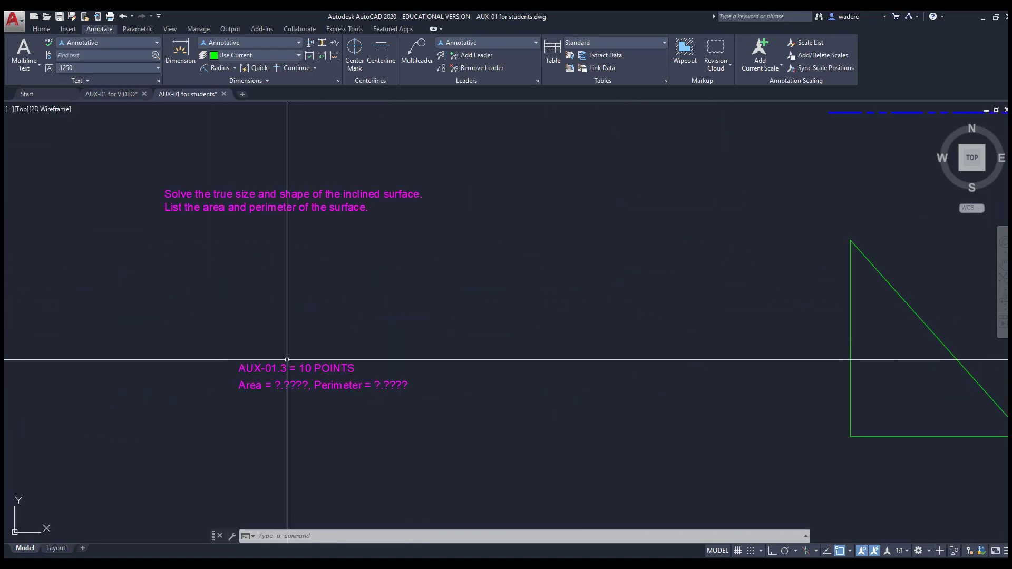
scroll(349, 391, down, 5)
middle_drag(460, 388, 199, 404)
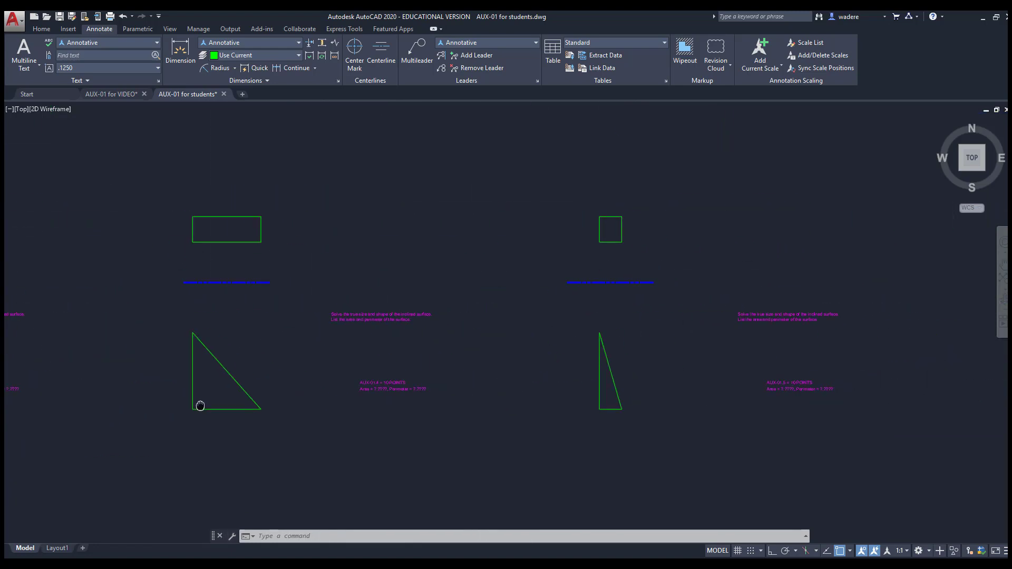
mouse_move(589, 404)
middle_down()
mouse_move(463, 404)
mouse_move(782, 387)
middle_up()
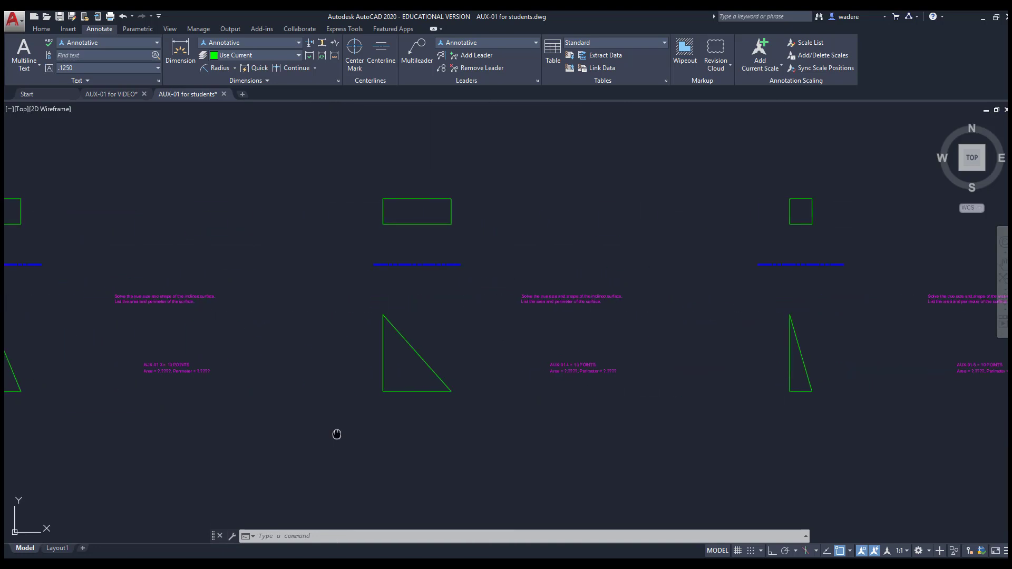
middle_drag(335, 434, 553, 431)
scroll(192, 385, down, 4)
middle_drag(197, 384, 417, 386)
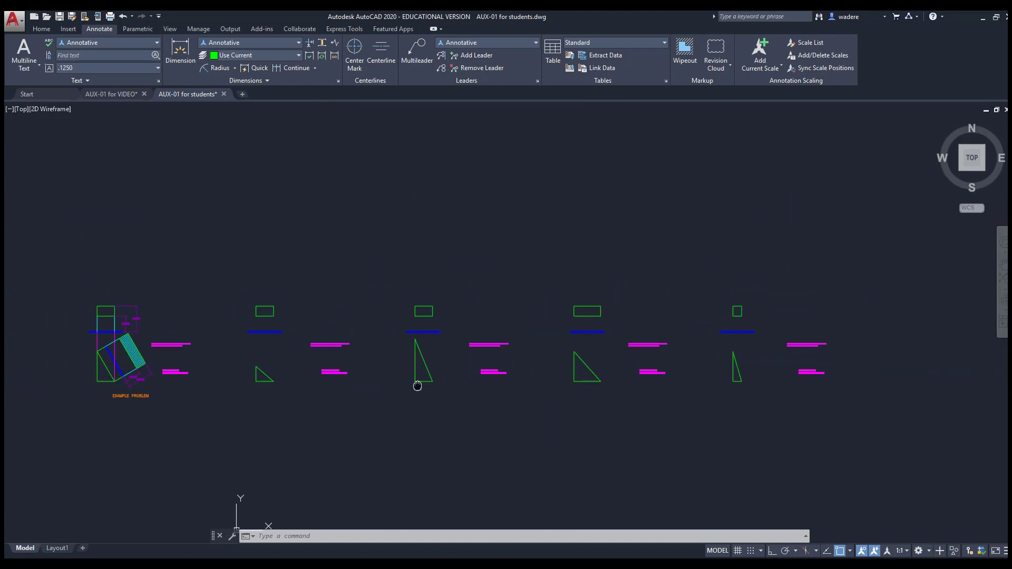